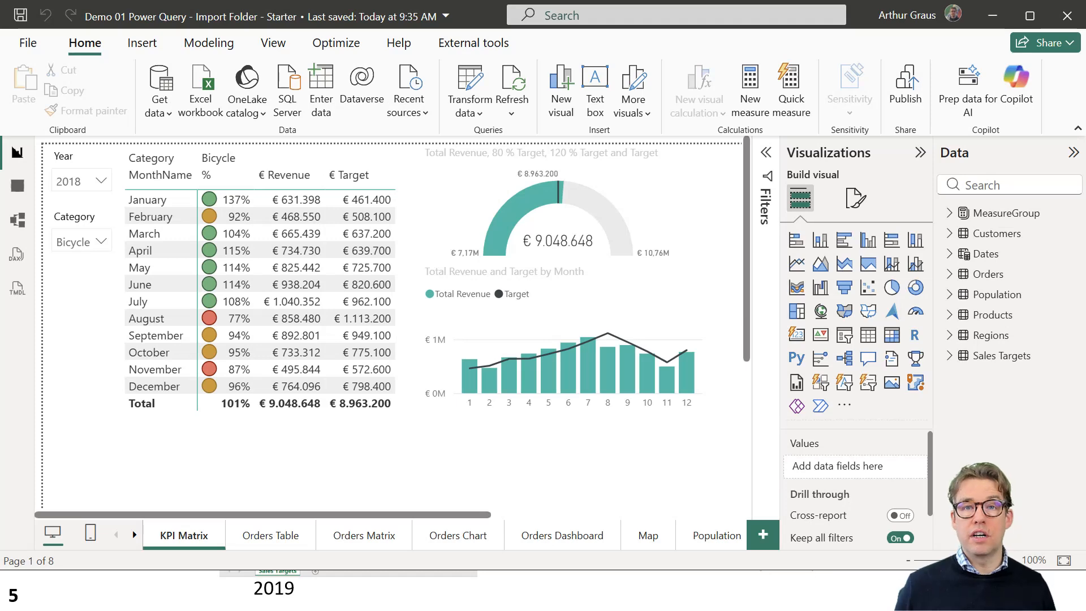
- Start a new data connection using the SharePoint folder connector
click(168, 122)
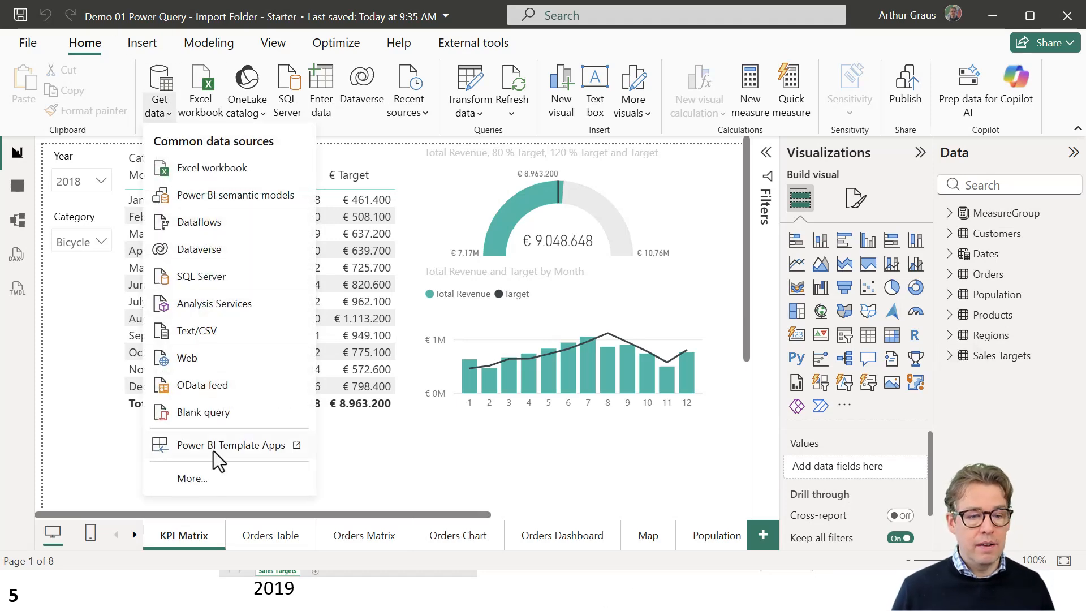
click(205, 484)
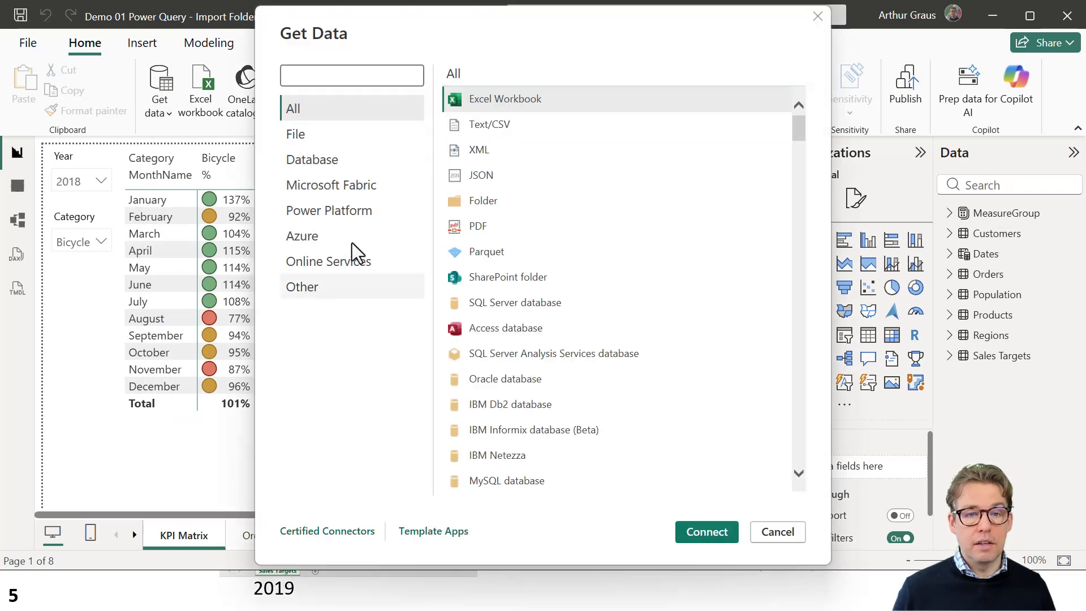
click(497, 280)
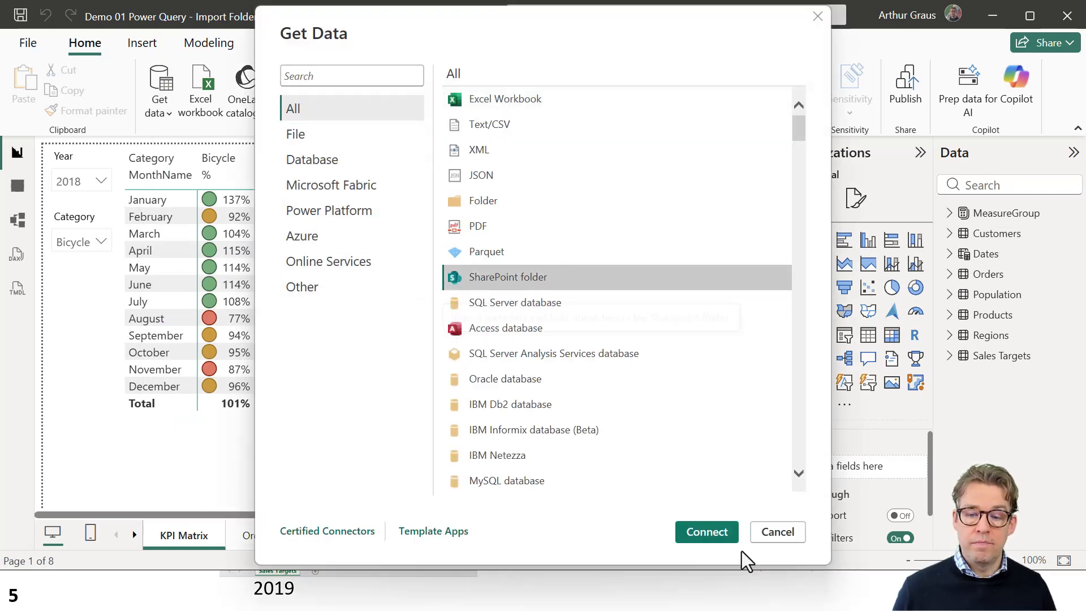
click(718, 533)
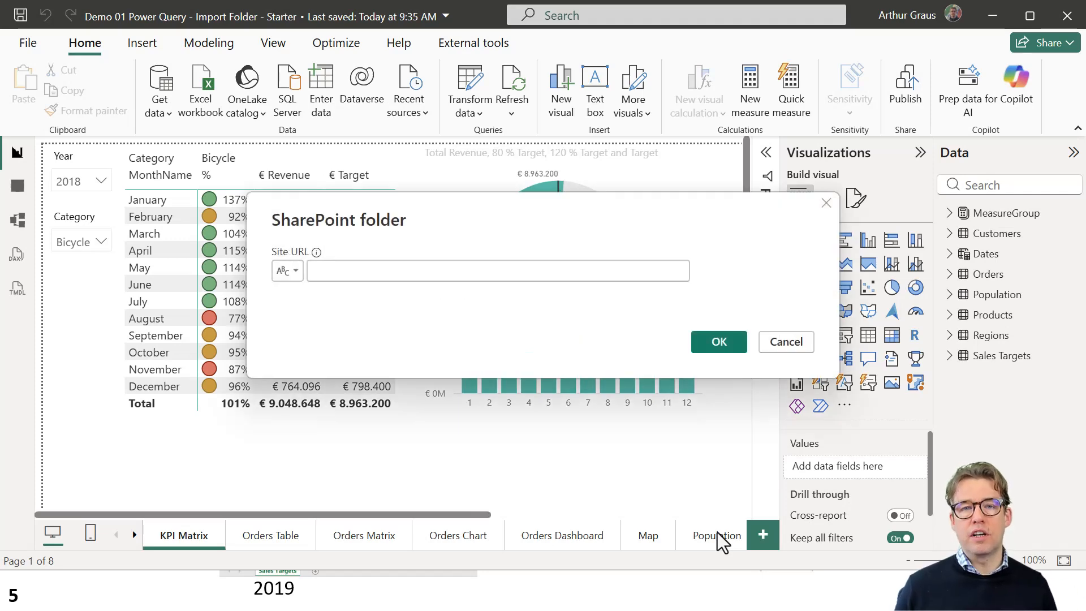
- Switch to the browser and open the Sales Targets folder in the SalesDataLibrary to examine its files
key(alt+Tab)
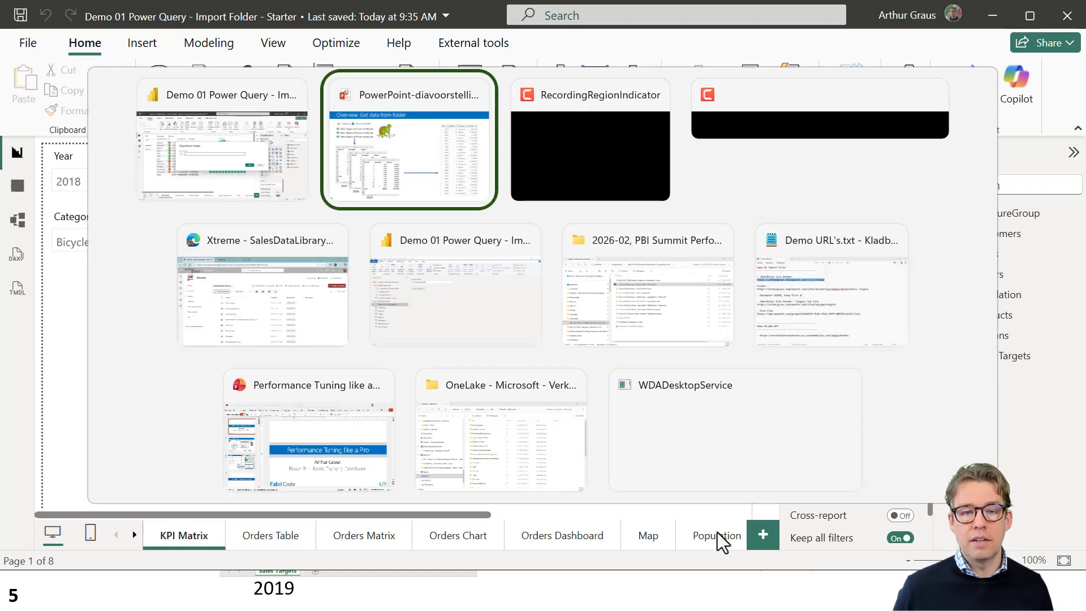
key(Down)
key(Left)
key(Return)
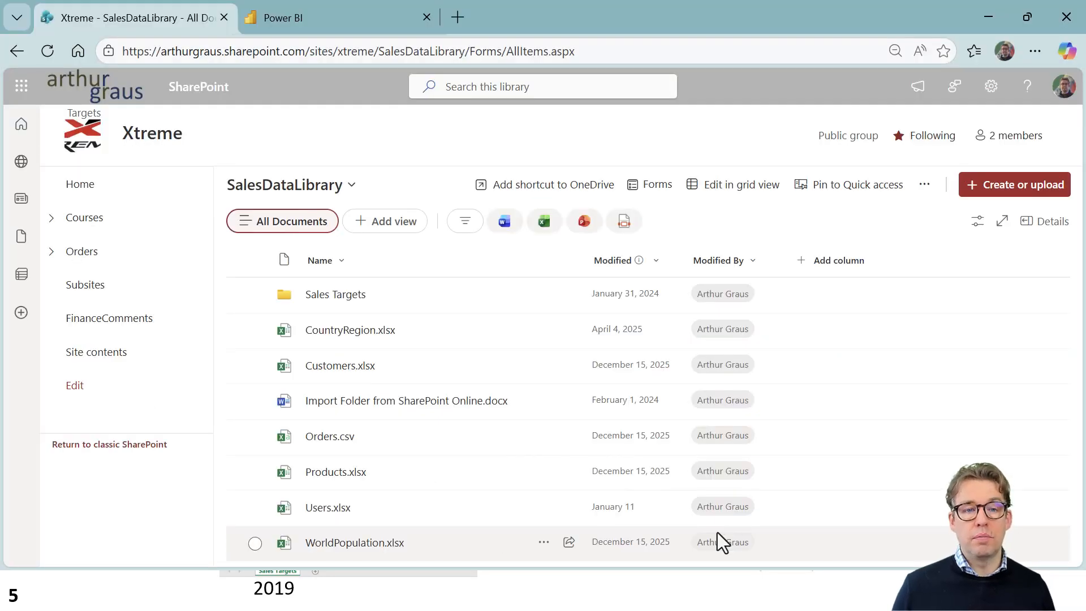
click(323, 299)
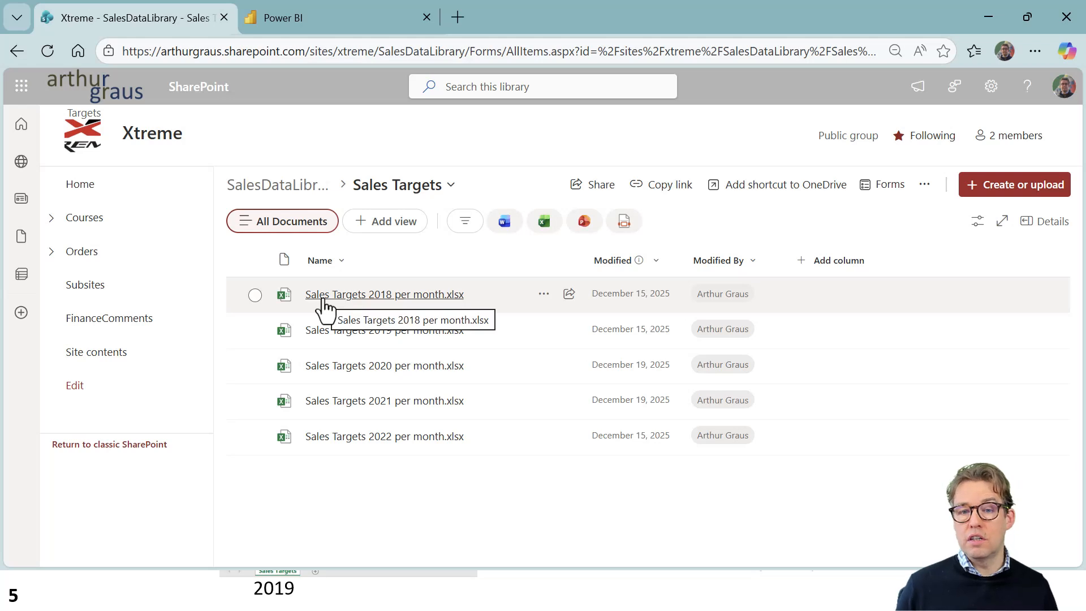
mouse_move(324, 306)
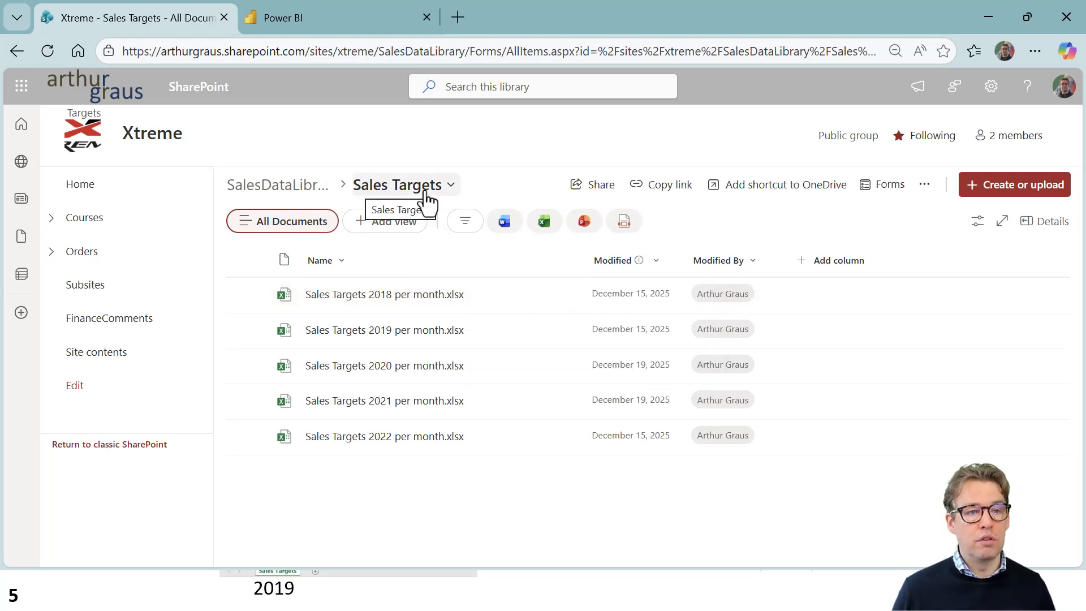
- Copy the Xtreme site's home address from the browser and connect the Power BI SharePoint folder source to it
click(73, 144)
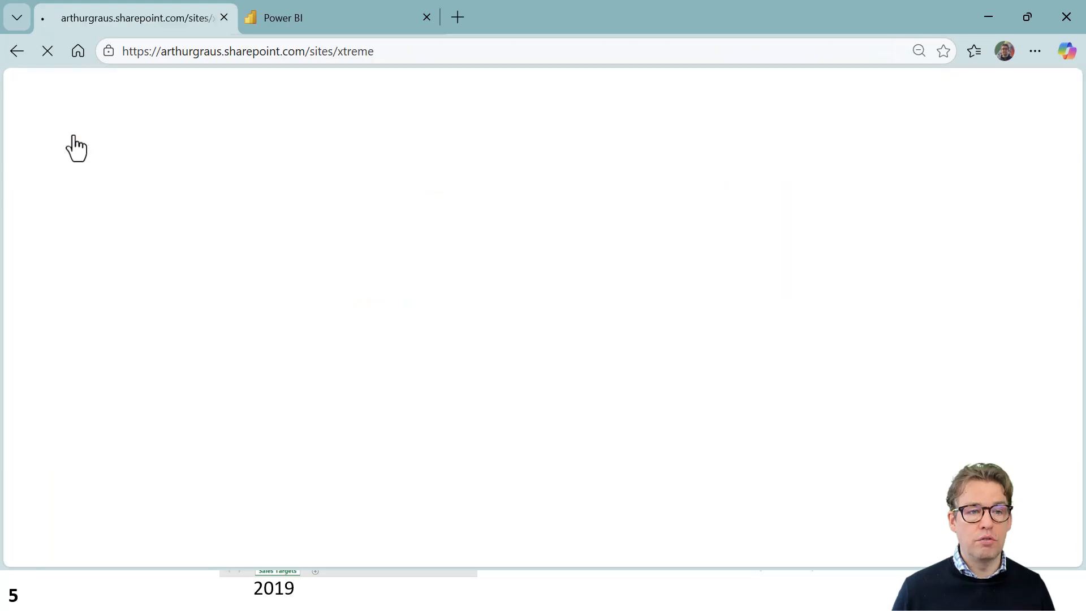
click(419, 50)
key(ctrl+c)
key(alt+Tab)
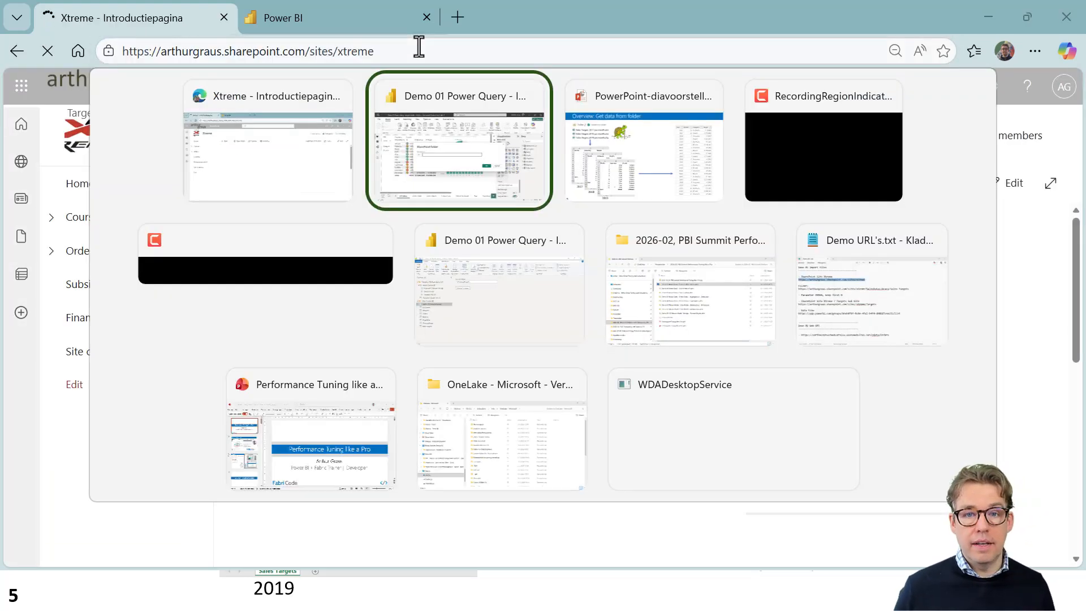
click(422, 276)
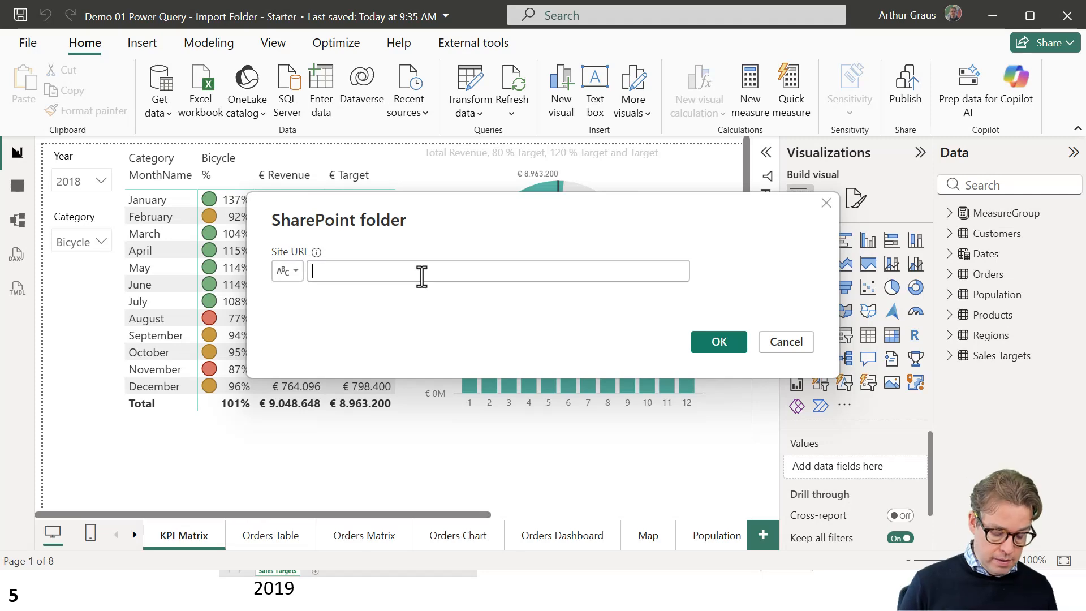
key(ctrl+v)
click(708, 341)
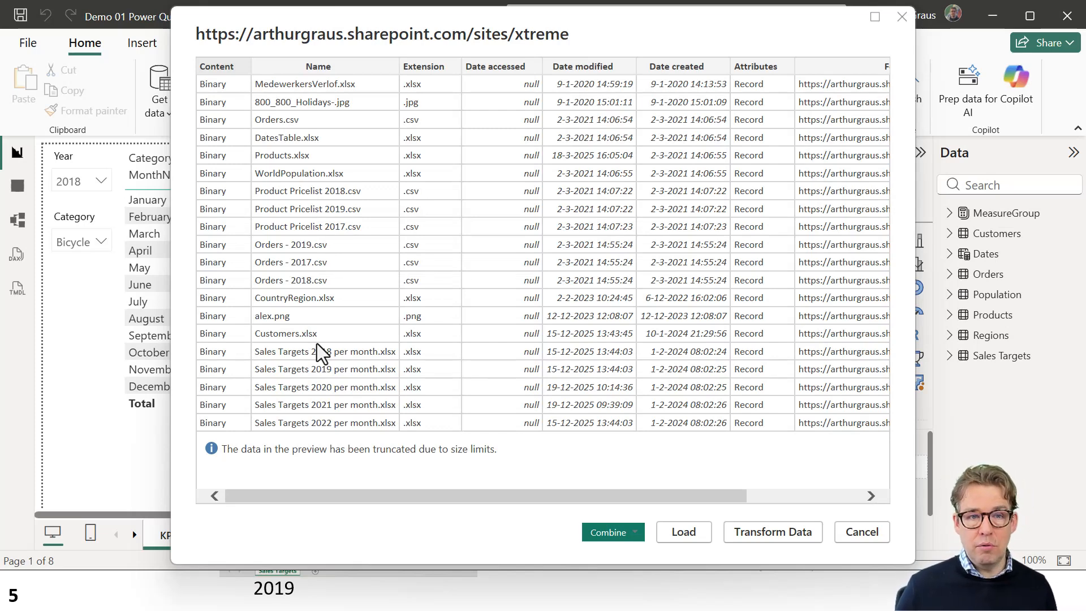
- In the browser, copy the address of the Xtreme site's Targets subsite and open that subsite's Documents library
key(alt+Tab)
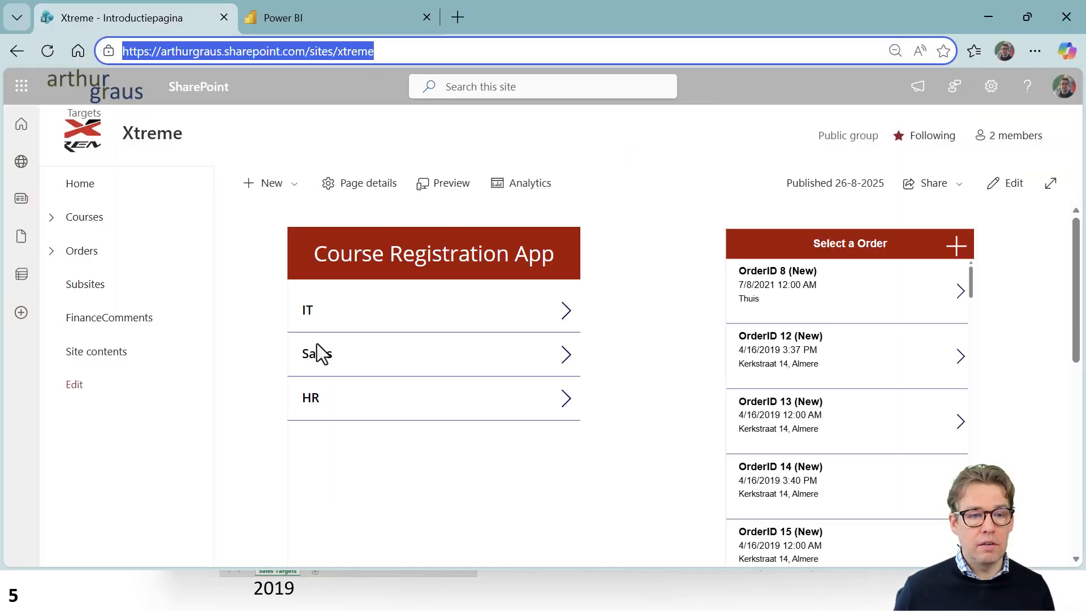
click(115, 354)
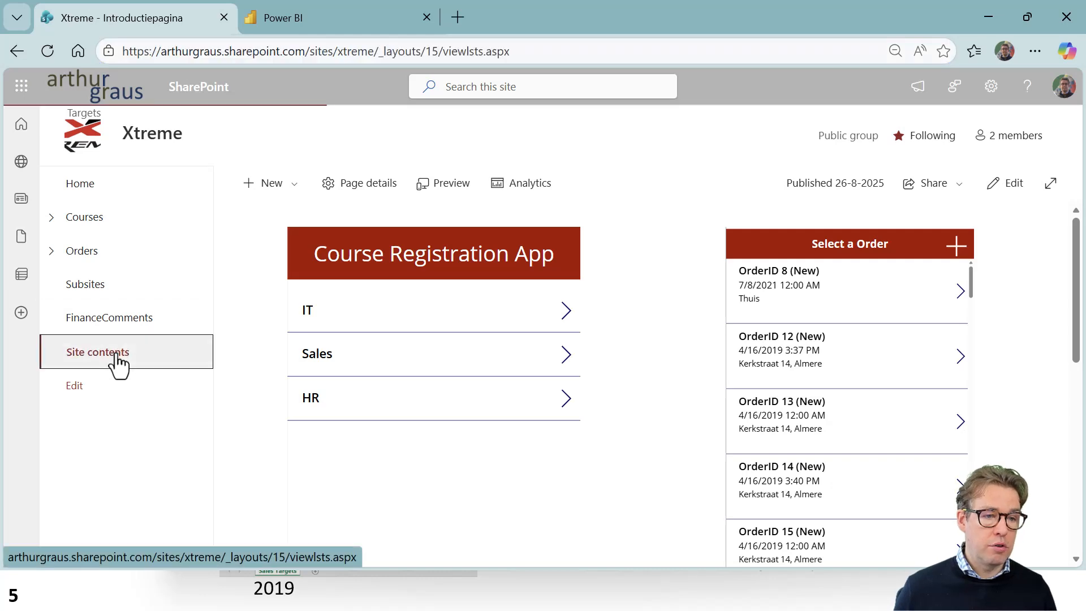
click(78, 288)
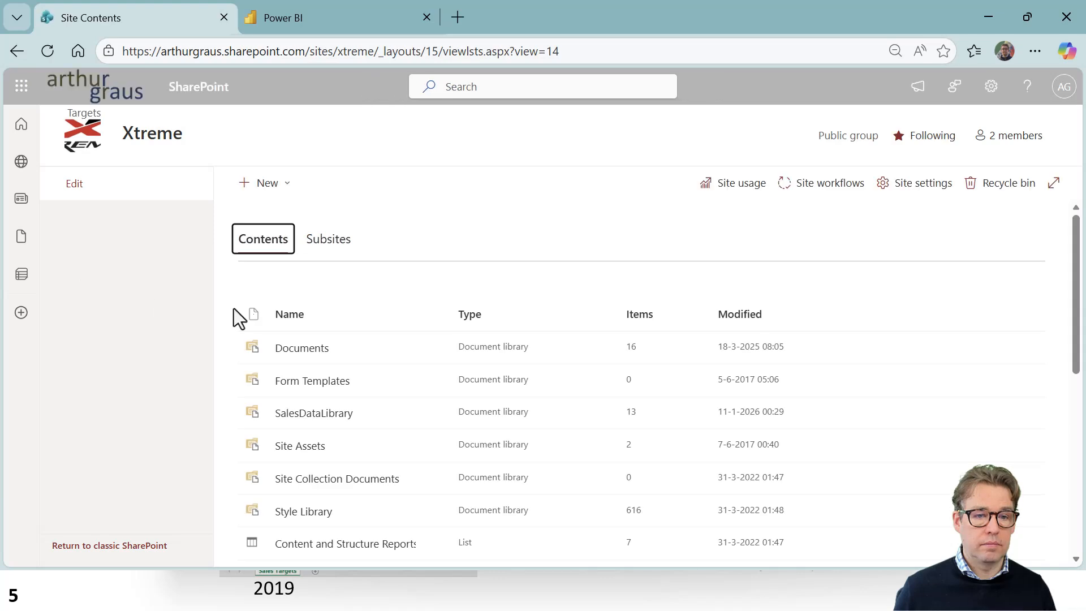
click(310, 243)
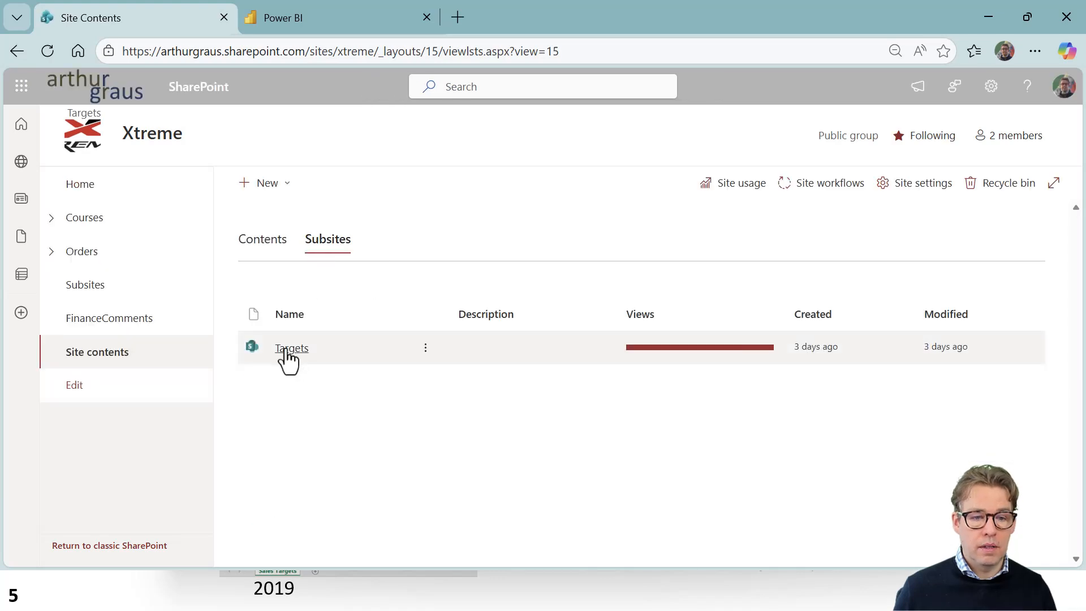
click(287, 348)
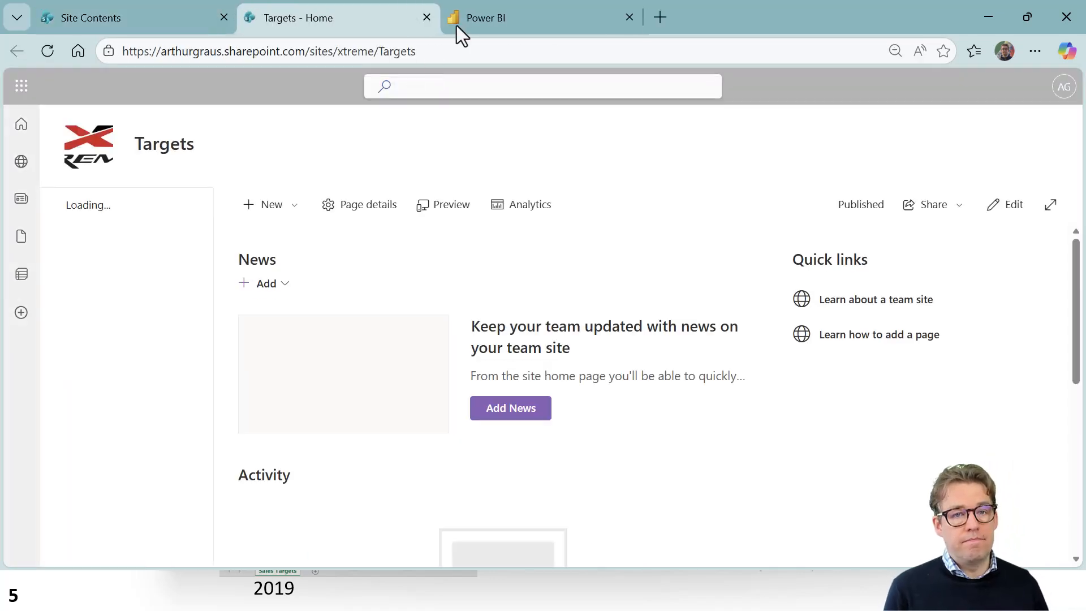
click(450, 54)
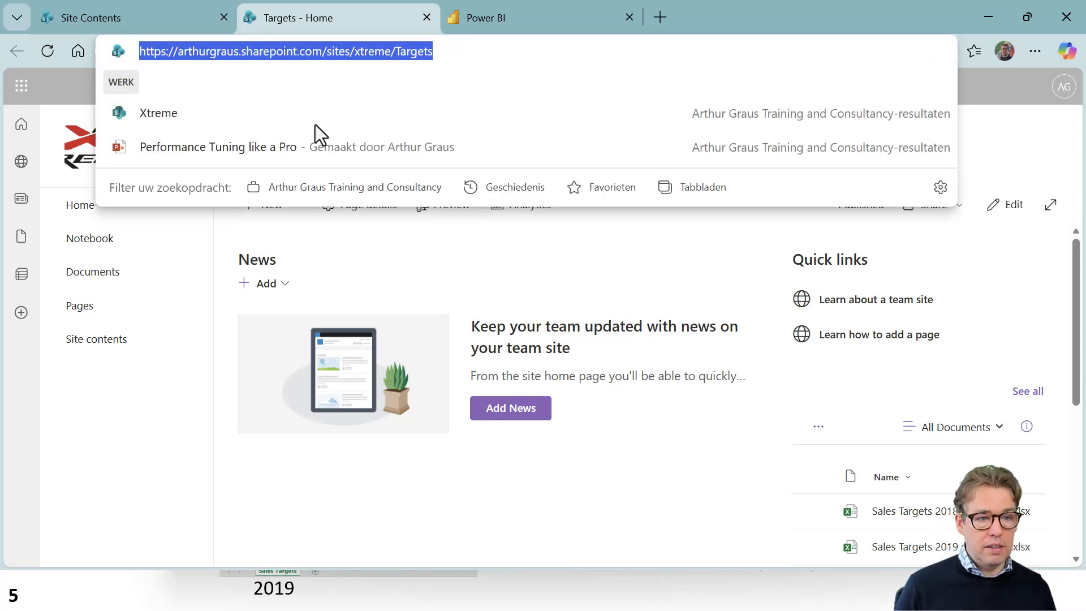
click(112, 342)
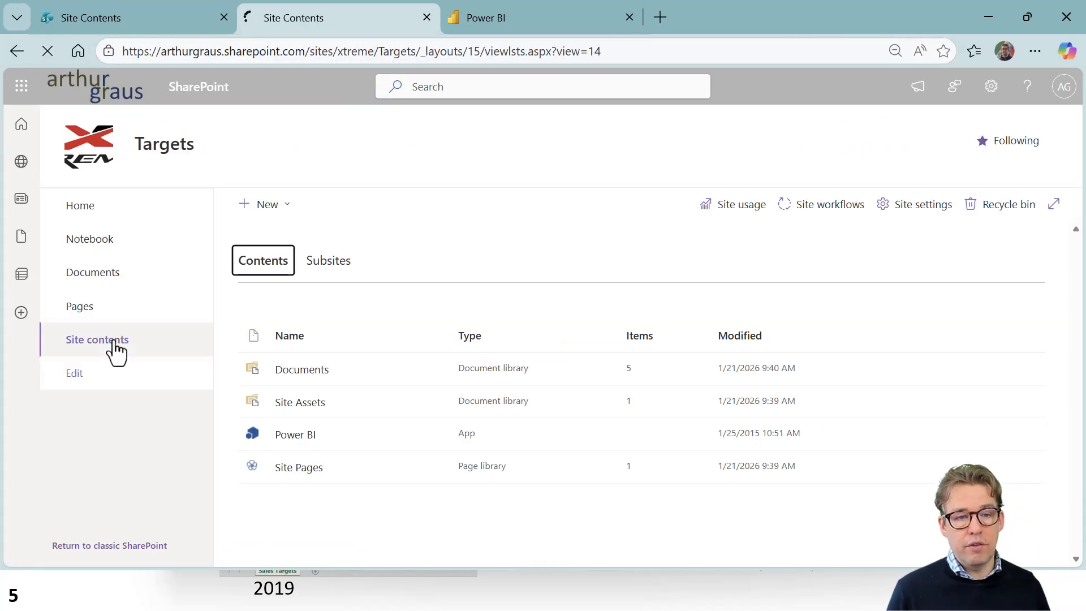
click(303, 373)
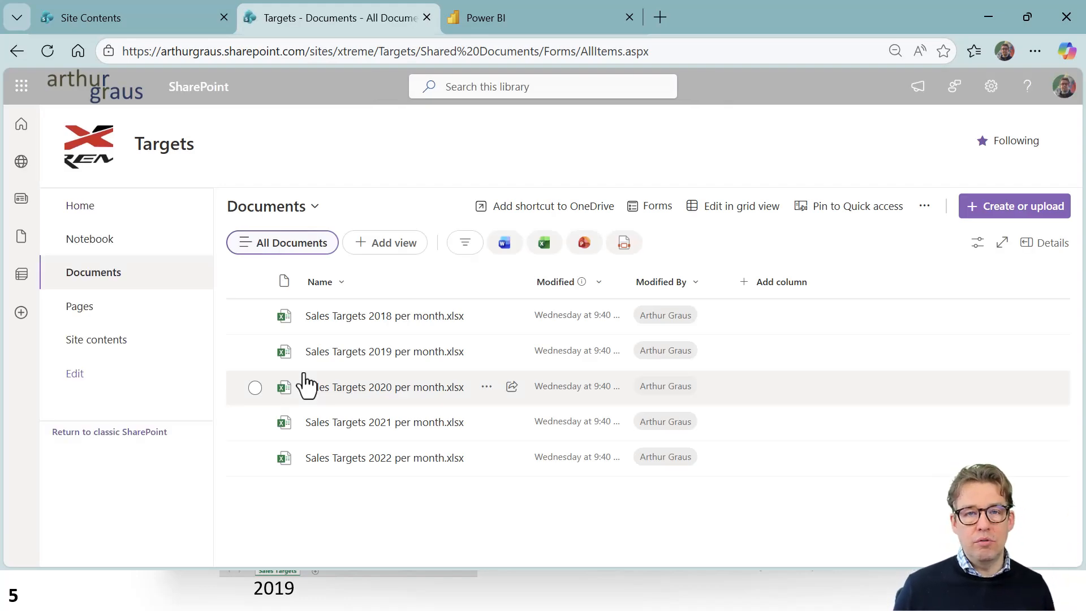
- Cancel the Xtreme site preview in Power BI and connect a SharePoint folder source to the Targets subsite address, opening it for transformation
key(alt+Tab)
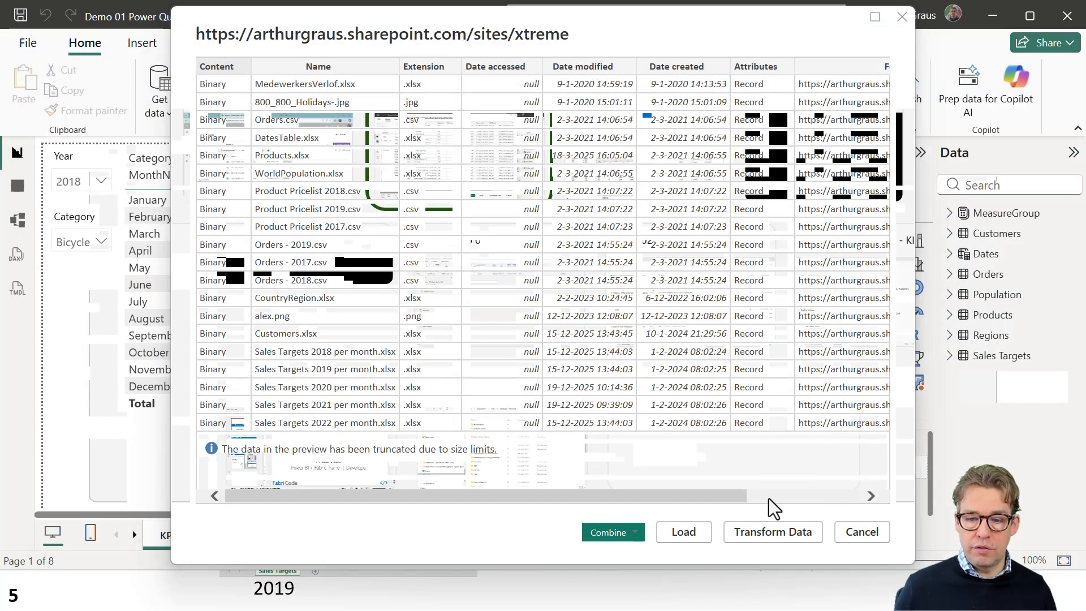
click(886, 534)
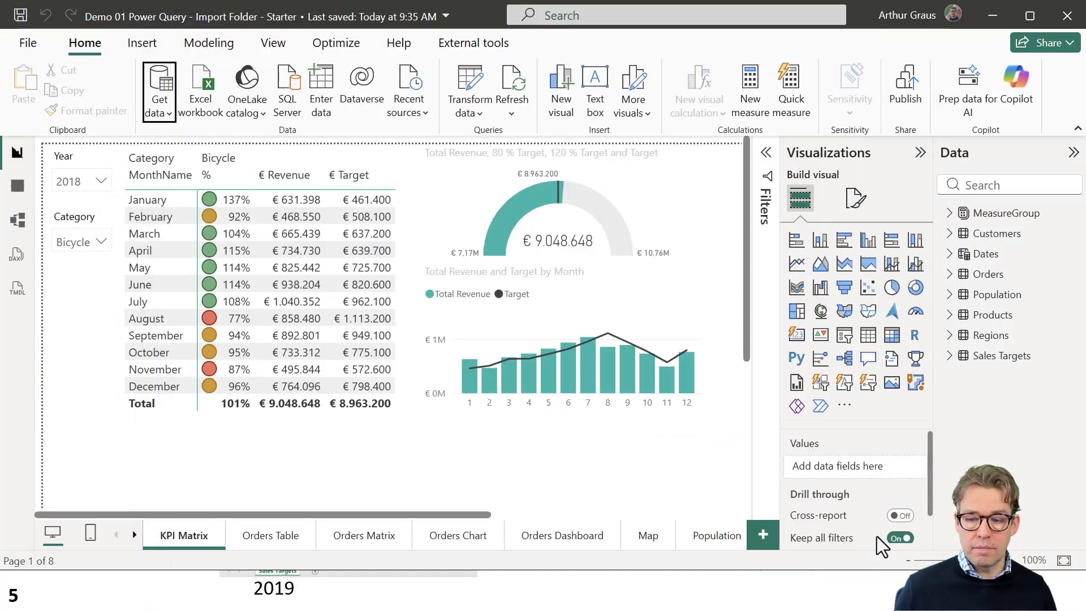
click(169, 116)
click(193, 478)
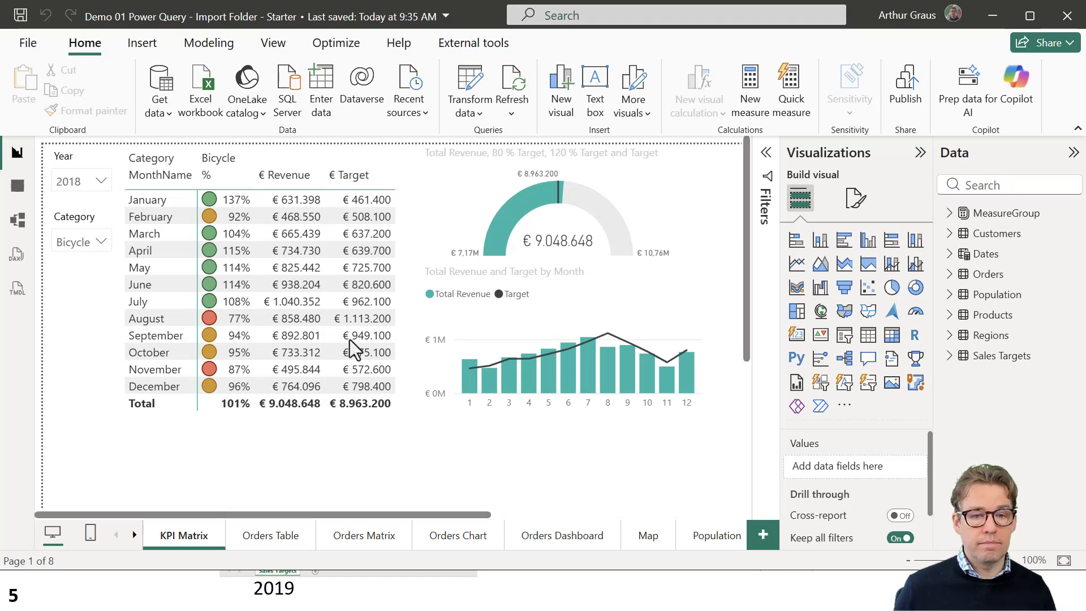
click(501, 283)
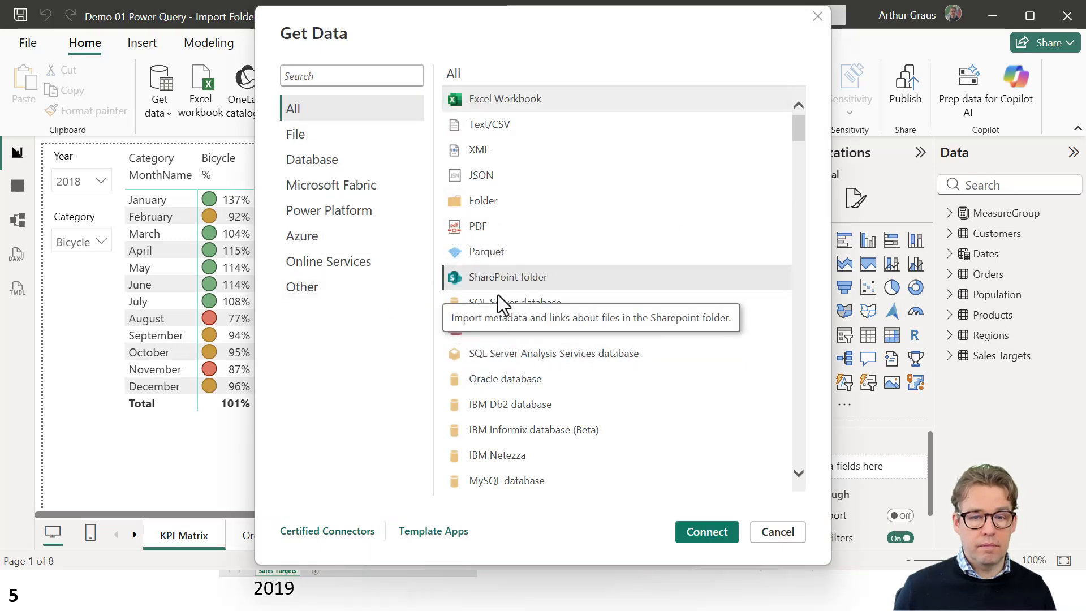
click(706, 532)
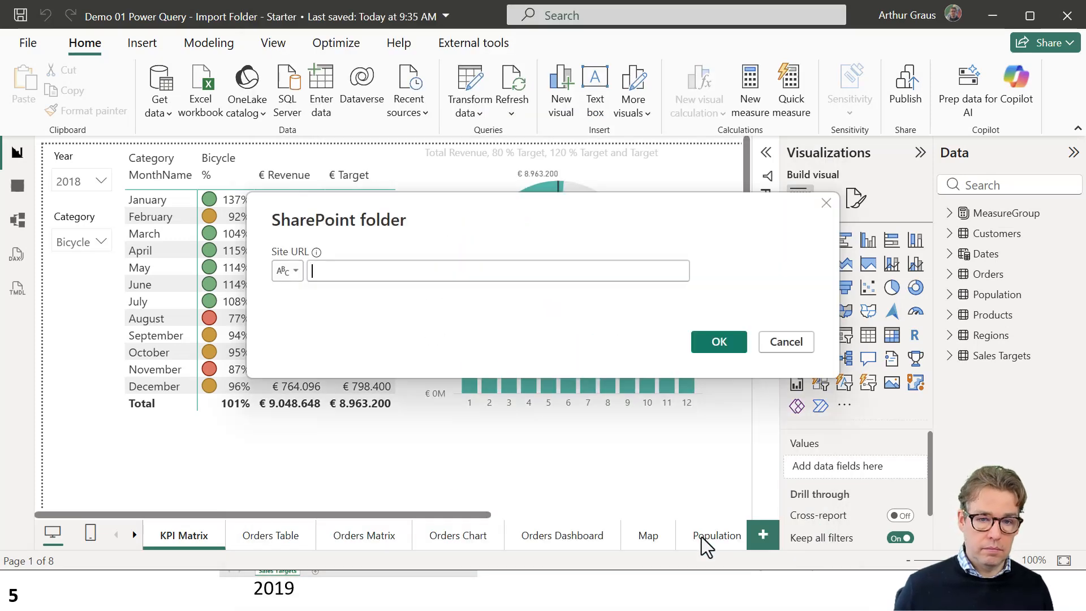
text(https://arthurgraus.sharepoint.com/sites/xtreme/Targets)
click(720, 342)
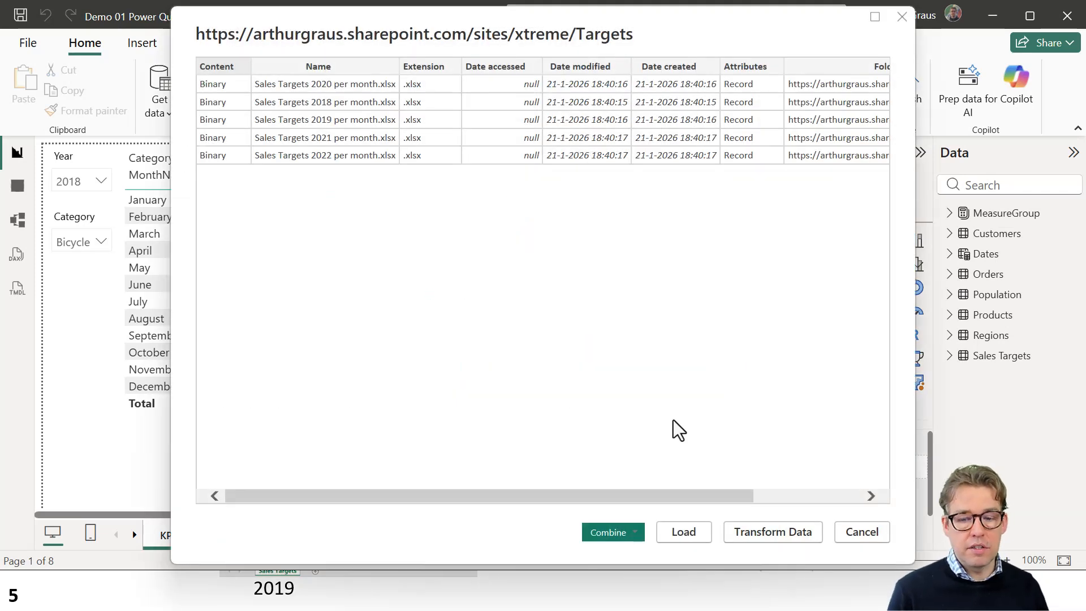
click(770, 532)
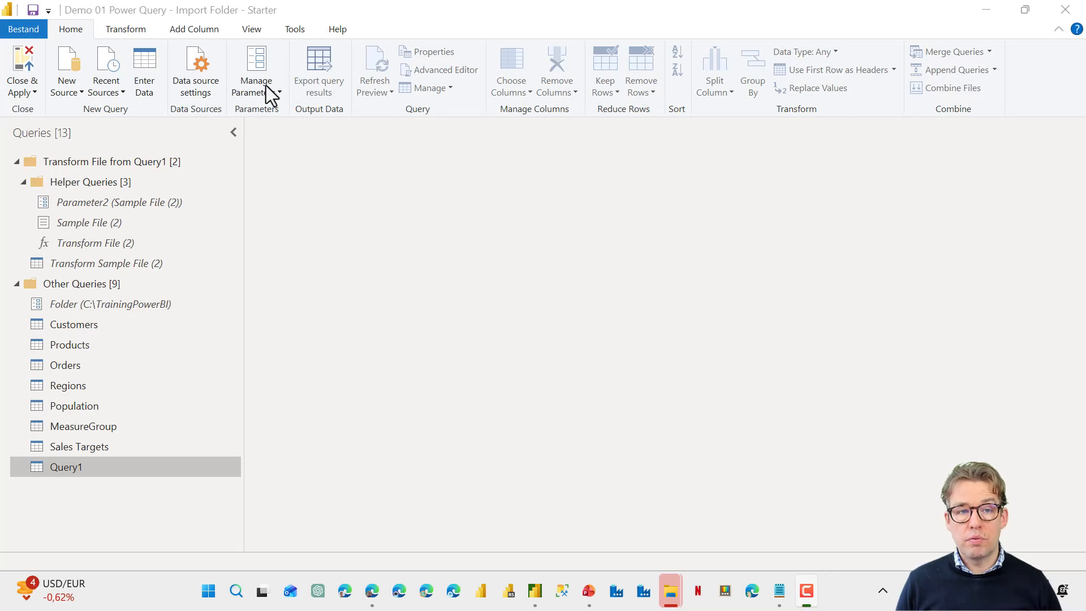
- Create a new parameter named NrOfFilesToProcess
click(246, 89)
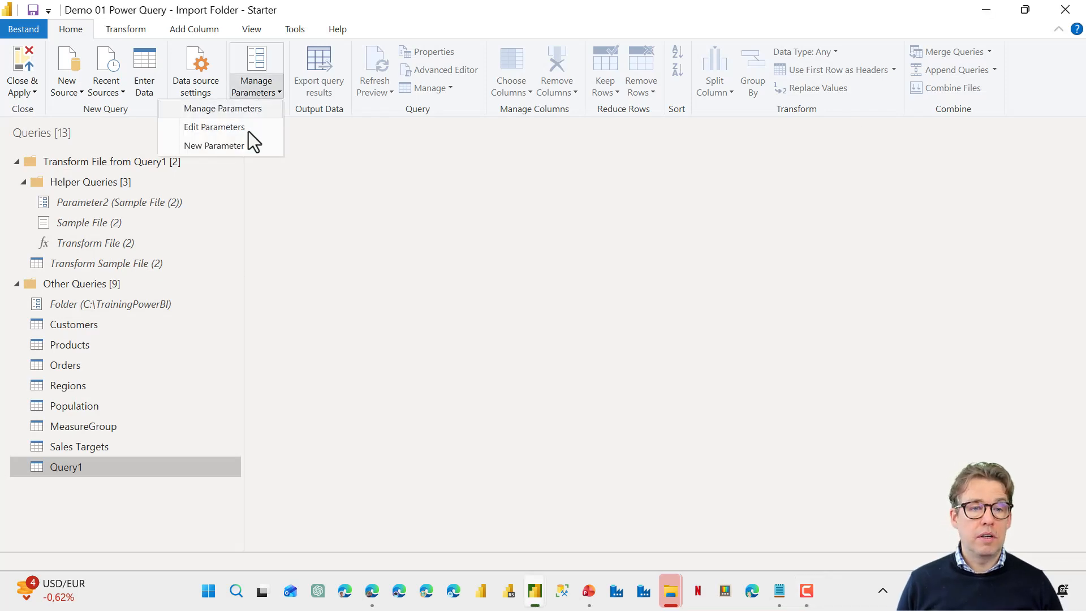
click(234, 145)
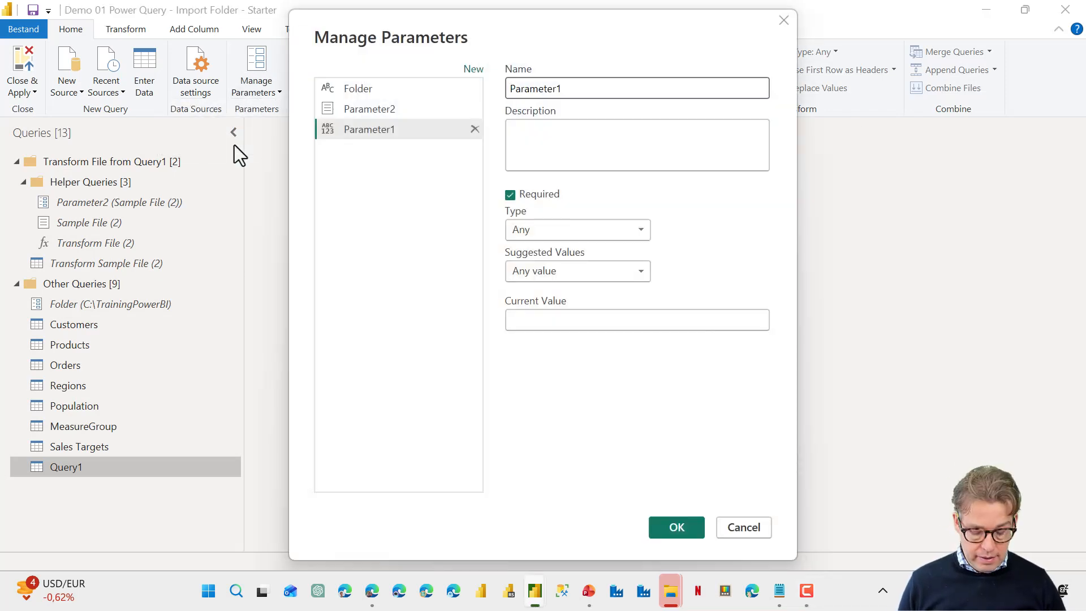
text(Files)
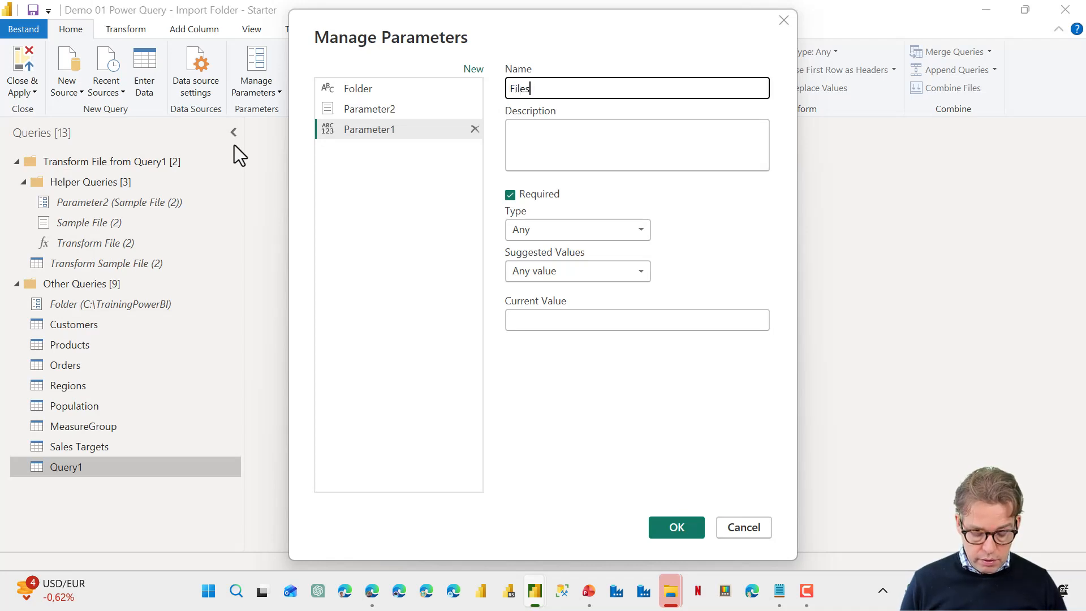
text(ToProcess)
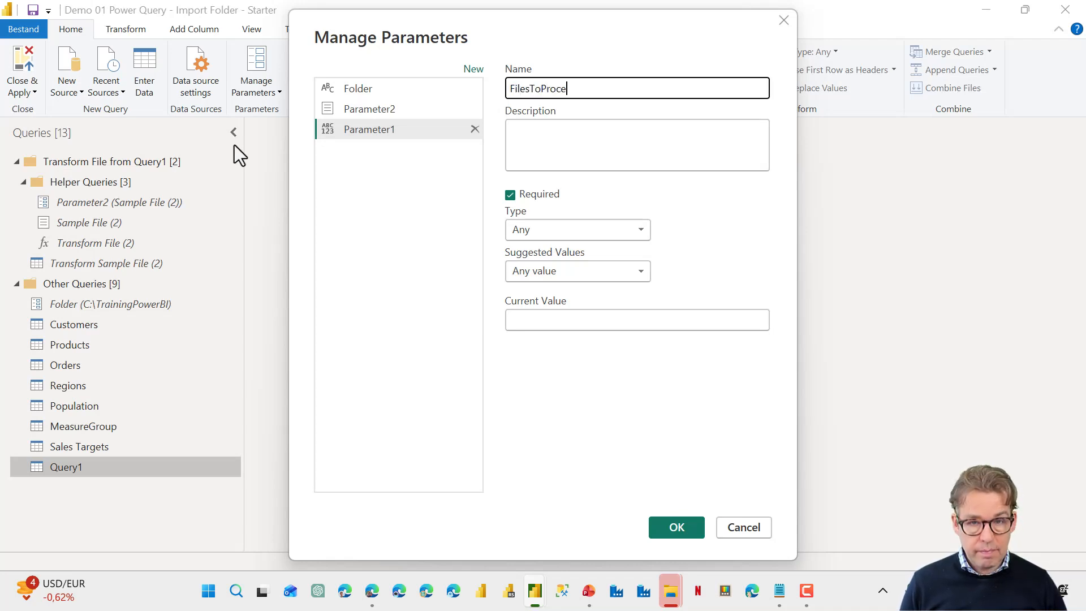
key(Home)
text(Nr)
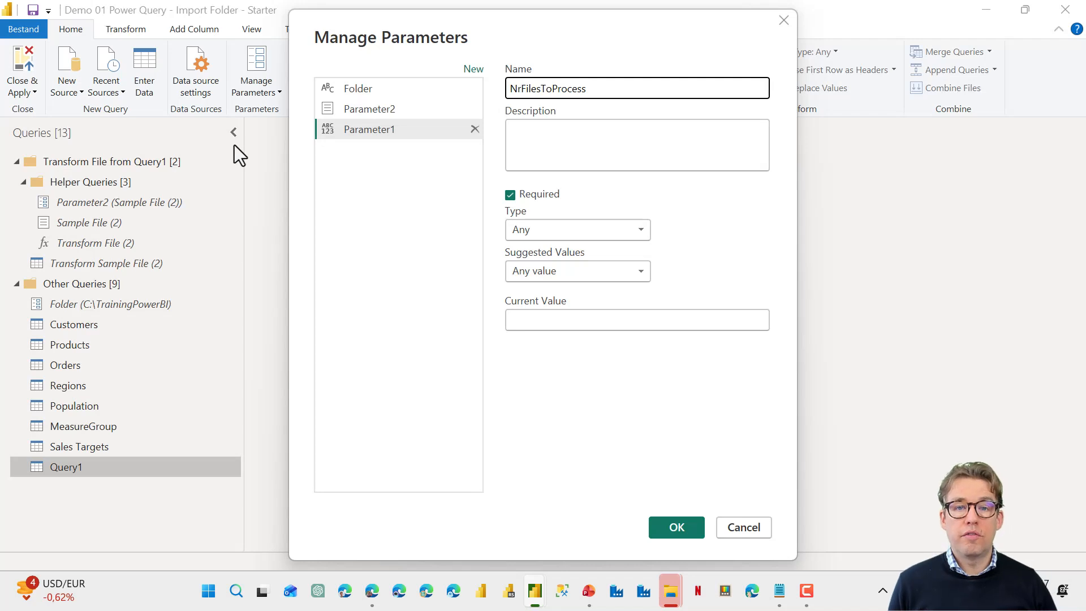
text(Of)
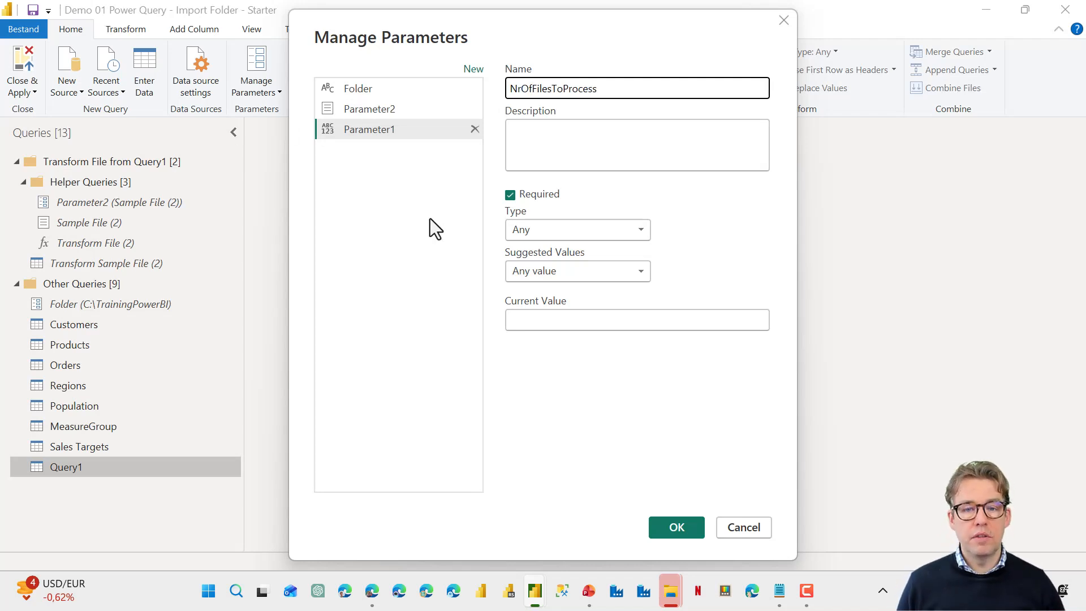
- Give the NrOfFilesToProcess parameter the Decimal Number type and a current value of 2, and save it
click(581, 235)
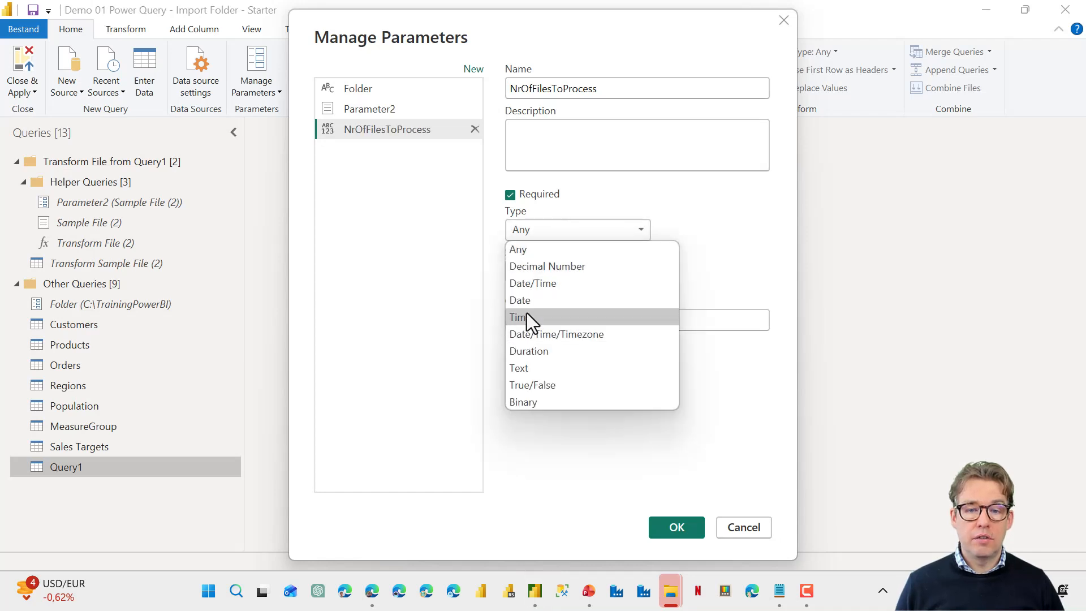
click(531, 264)
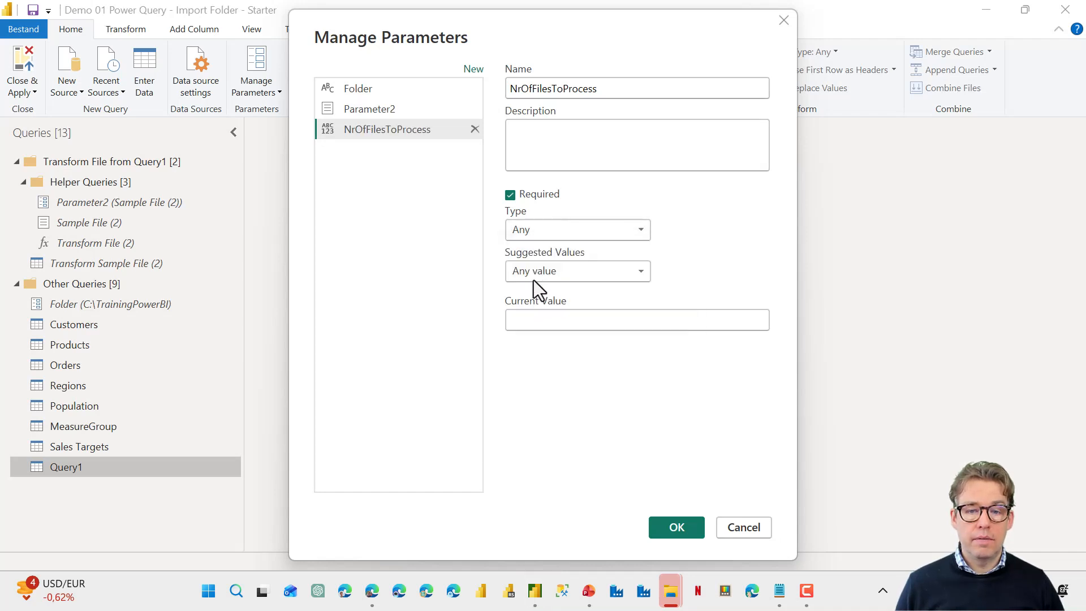
click(536, 321)
text(3)
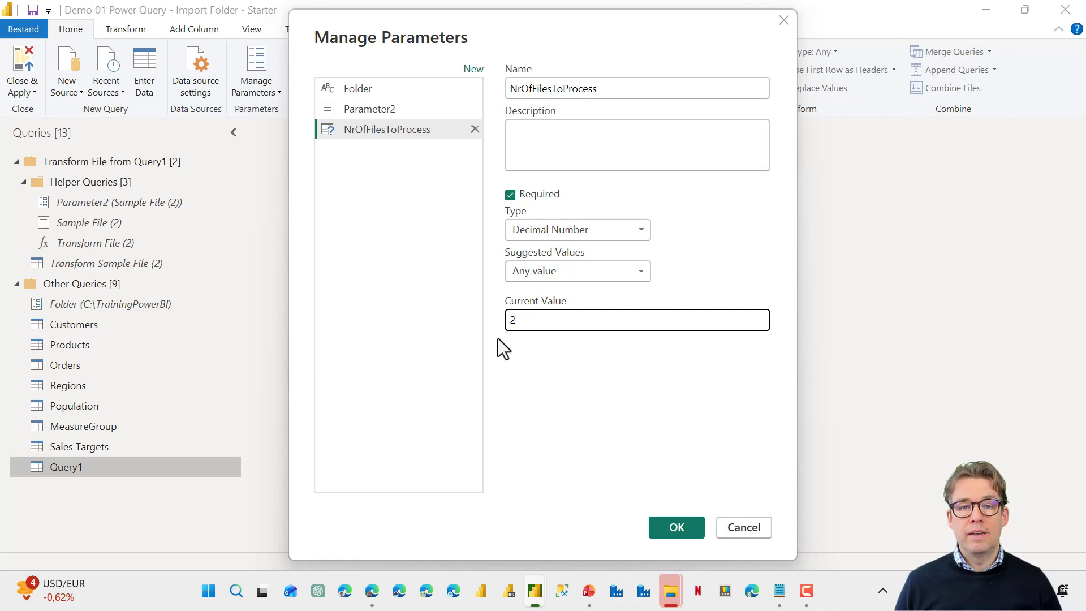
click(676, 527)
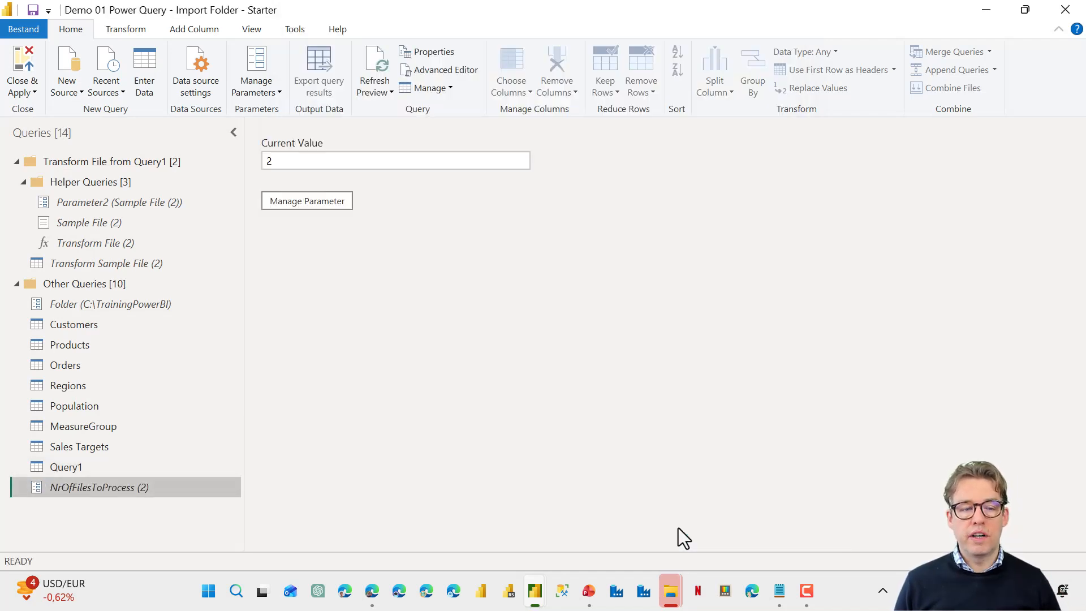
- Insert a Keep Top Rows step after Filtered Rows in the Sales Targets query, using the NrOfFilesToProcess parameter as the number of rows
click(90, 448)
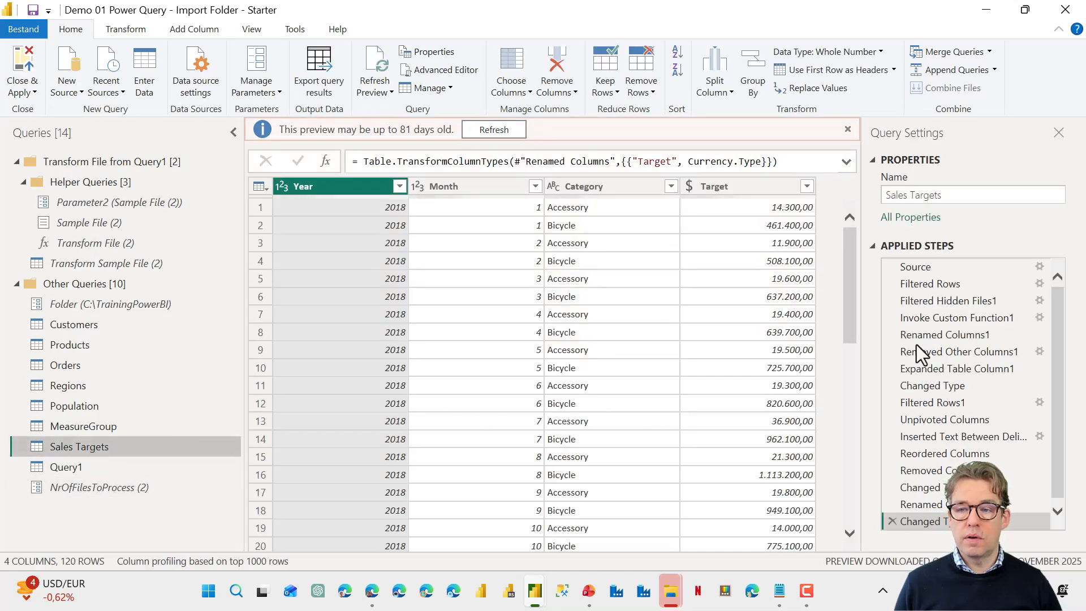
click(939, 267)
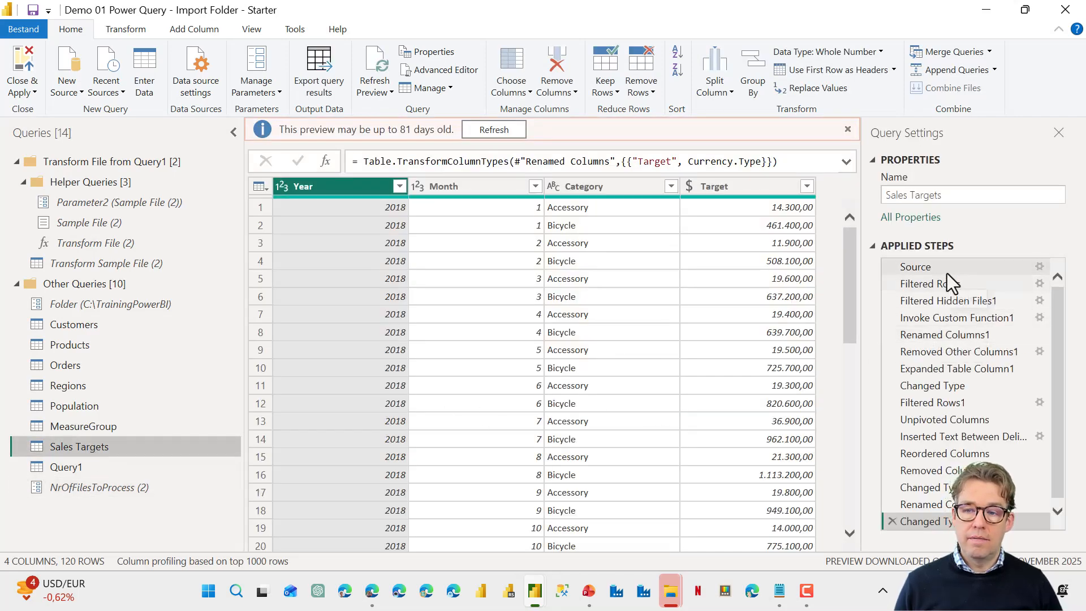
click(952, 285)
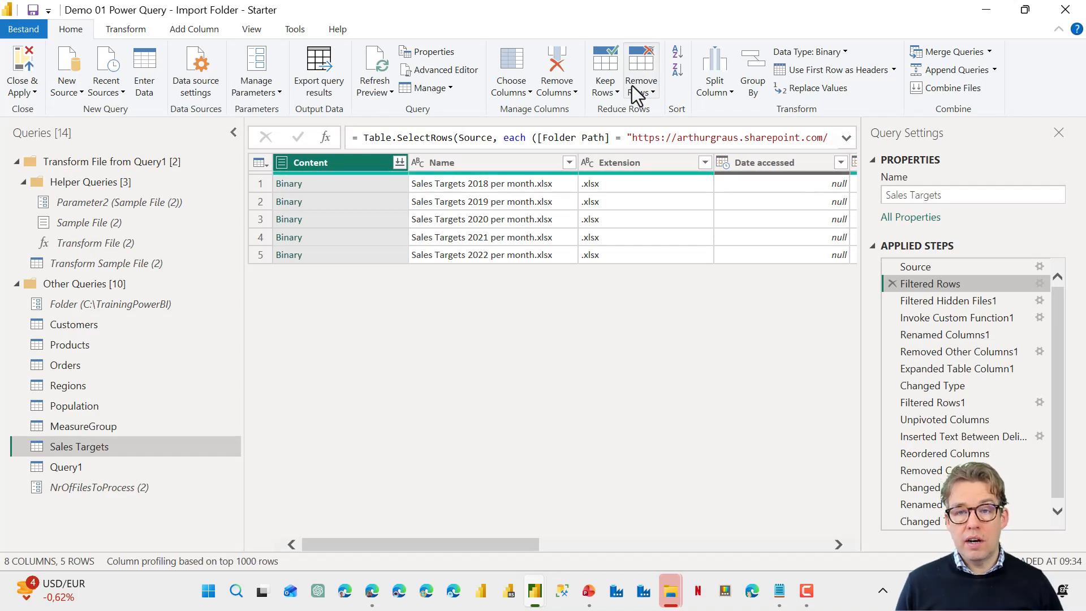
click(608, 90)
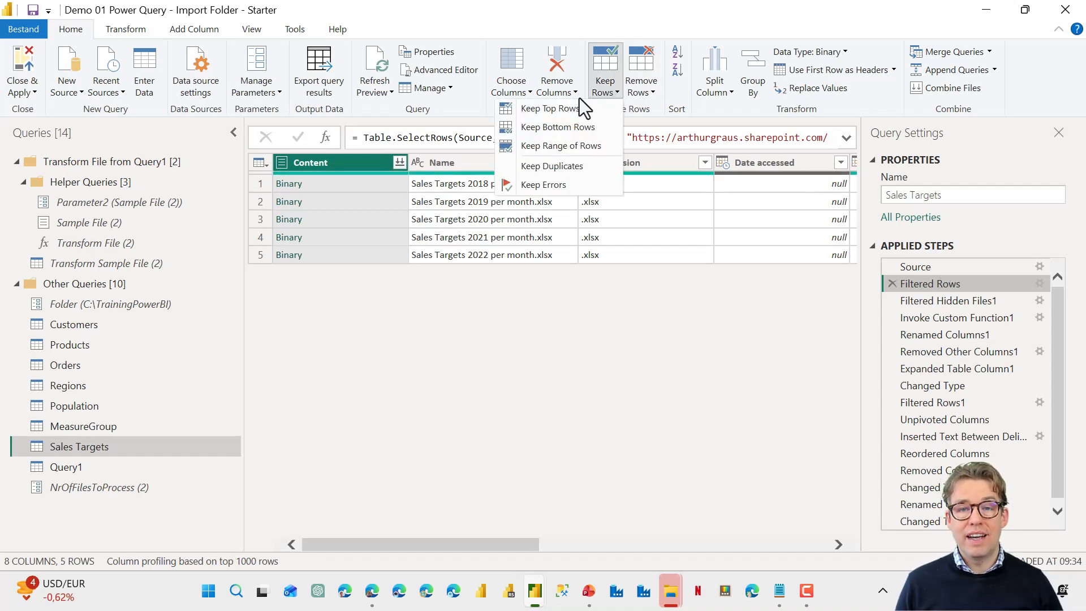
click(572, 109)
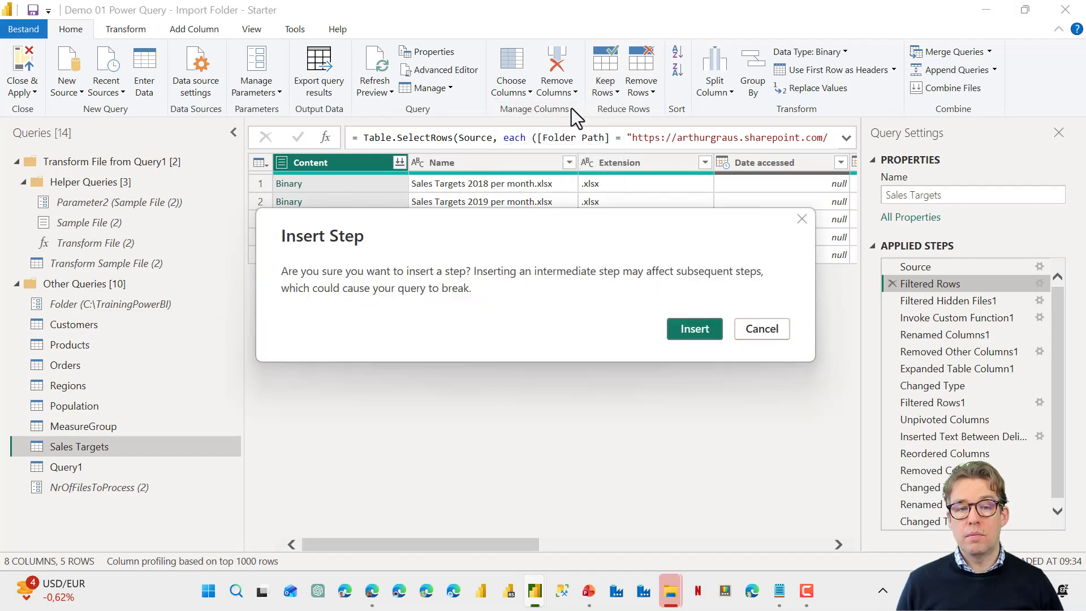
click(717, 328)
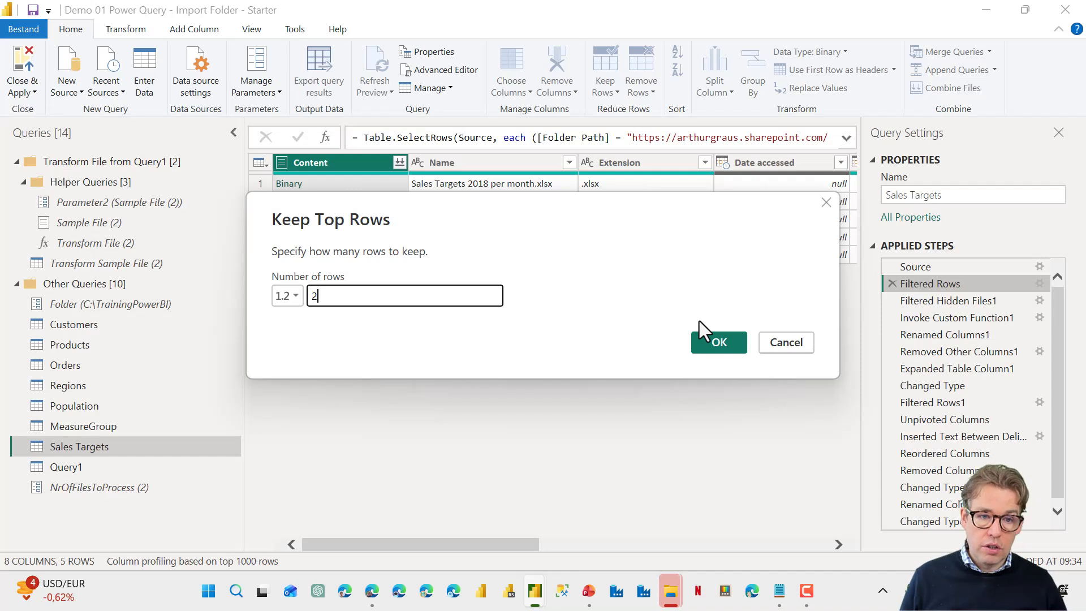
click(285, 300)
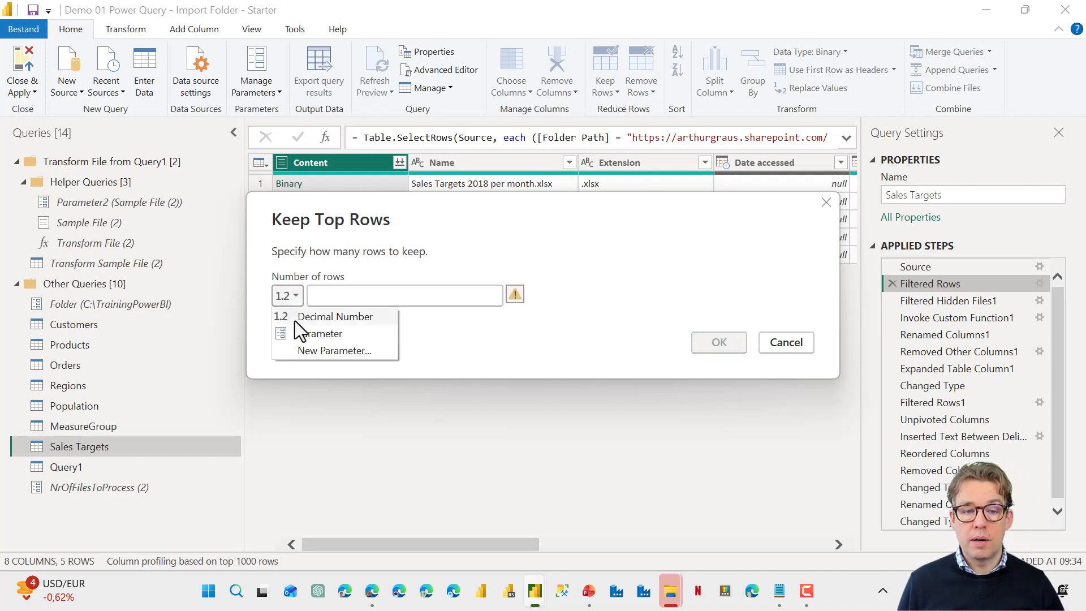
click(303, 332)
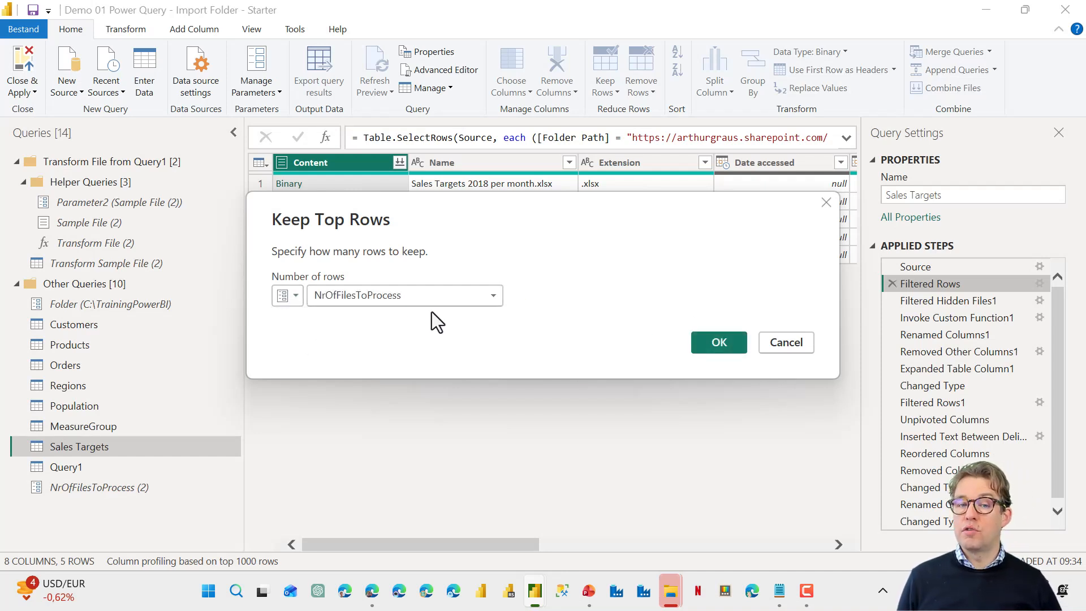
click(721, 343)
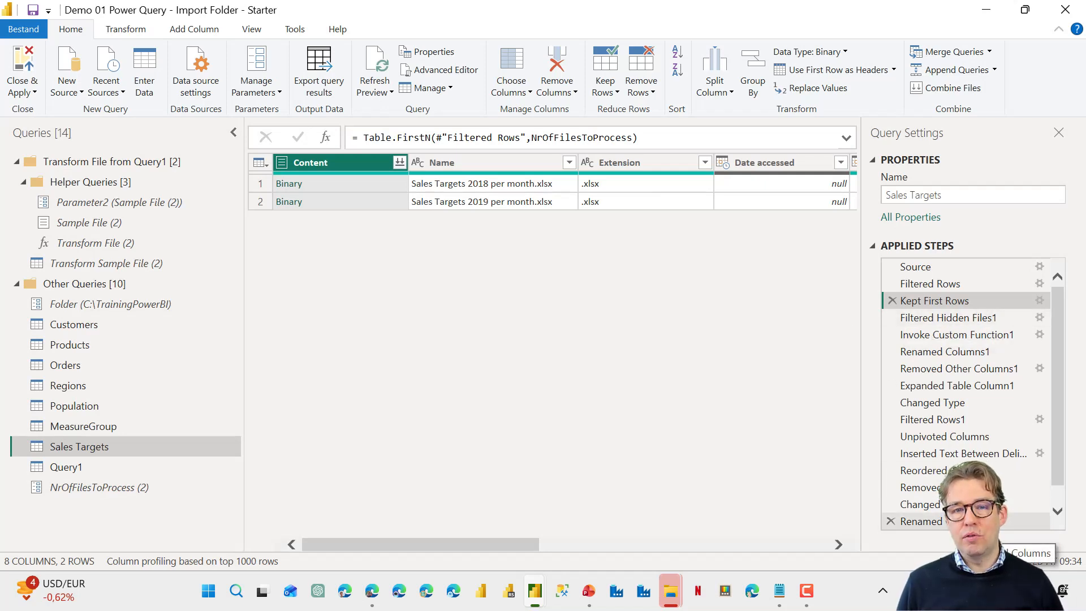
- Examine the output of the last Changed Type step in Sales Targets to check which years are included
scroll(919, 518, down, 1)
click(919, 517)
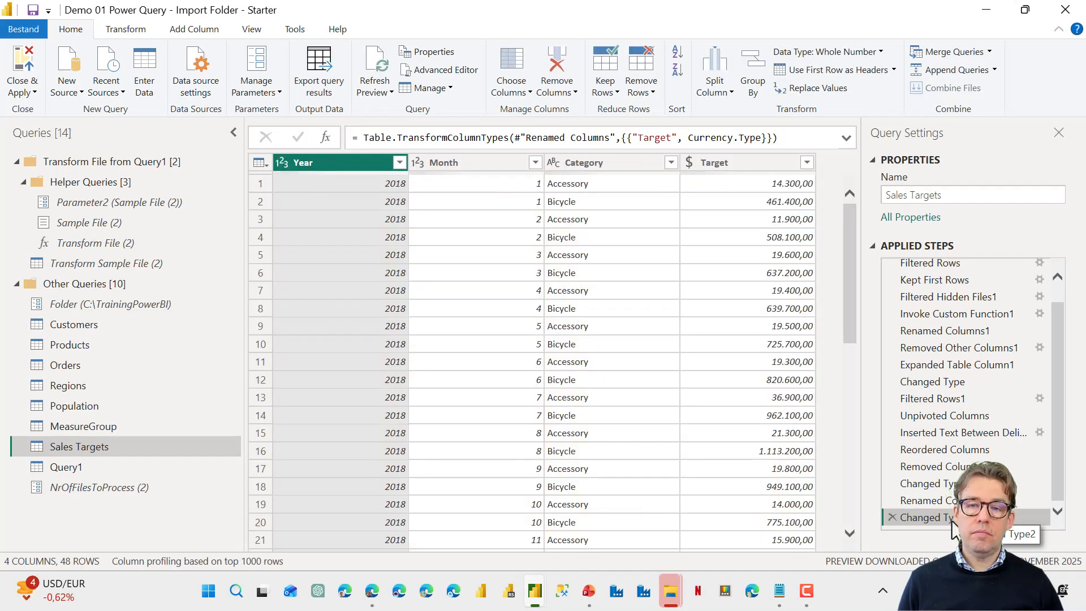
scroll(609, 354, down, 7)
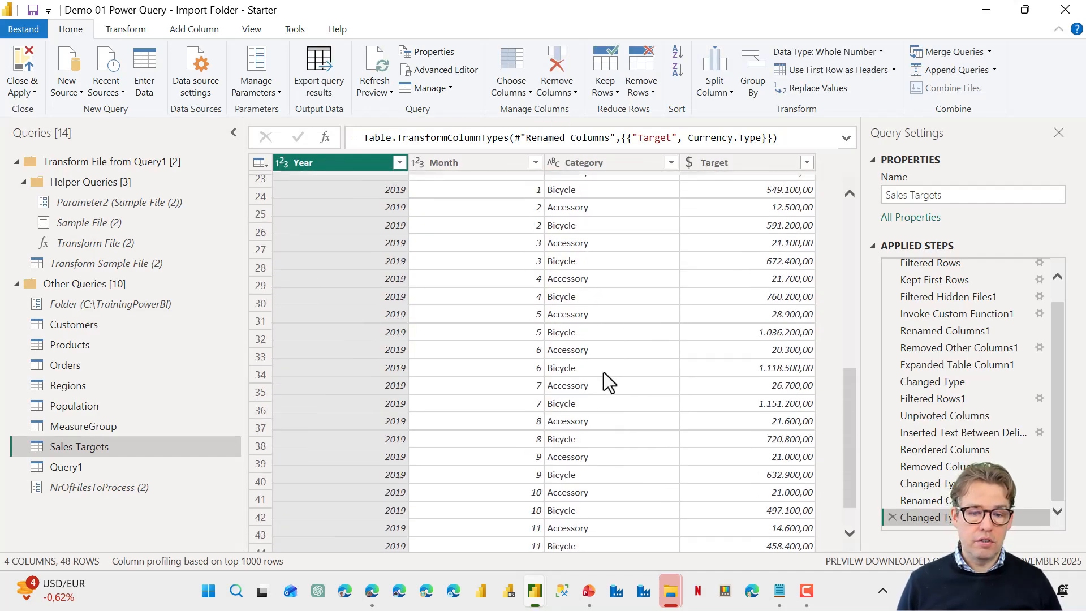
scroll(603, 380, down, 2)
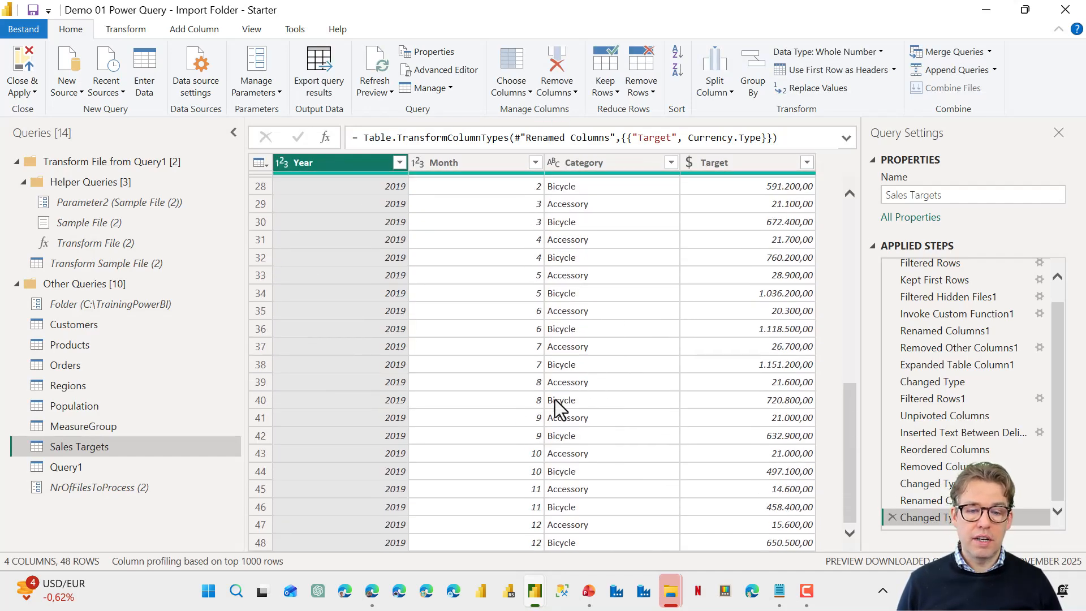
- Set the NrOfFilesToProcess parameter to 9999 and check the years in the Sales Targets query
click(108, 490)
click(339, 160)
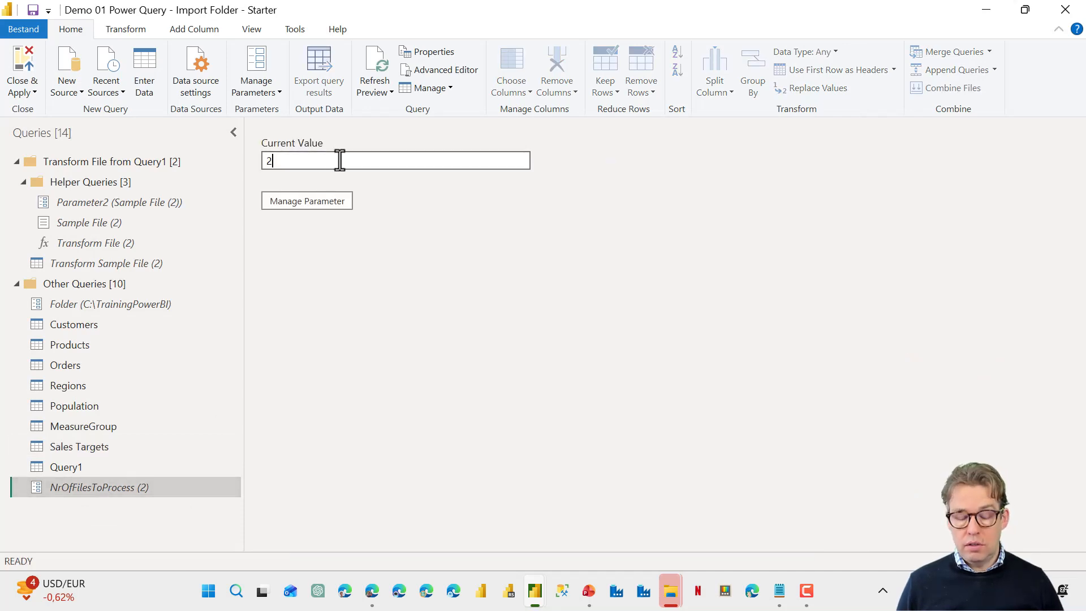
text(9999)
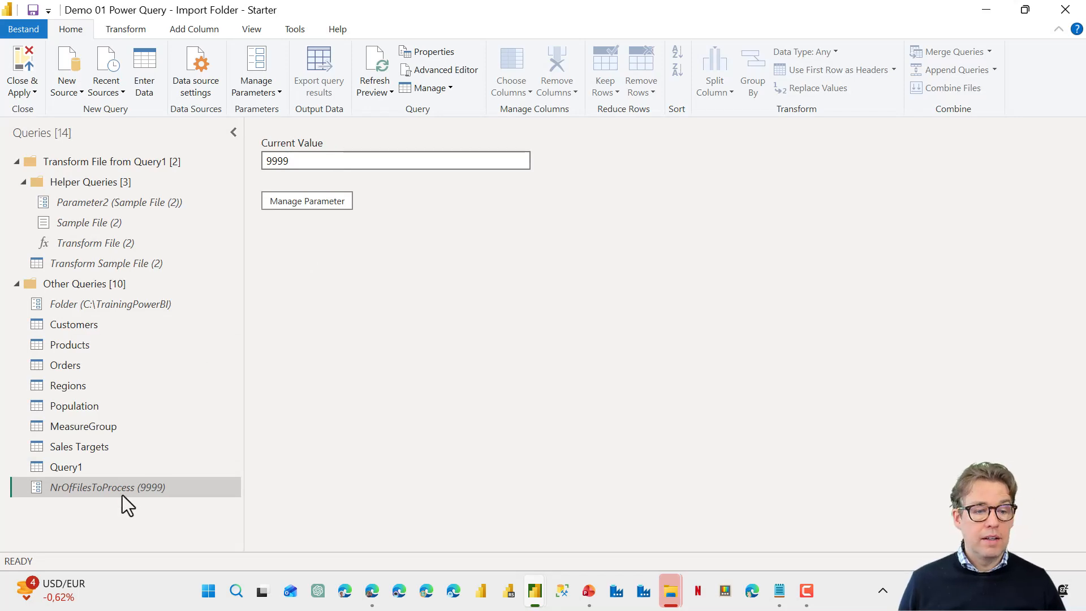
click(86, 448)
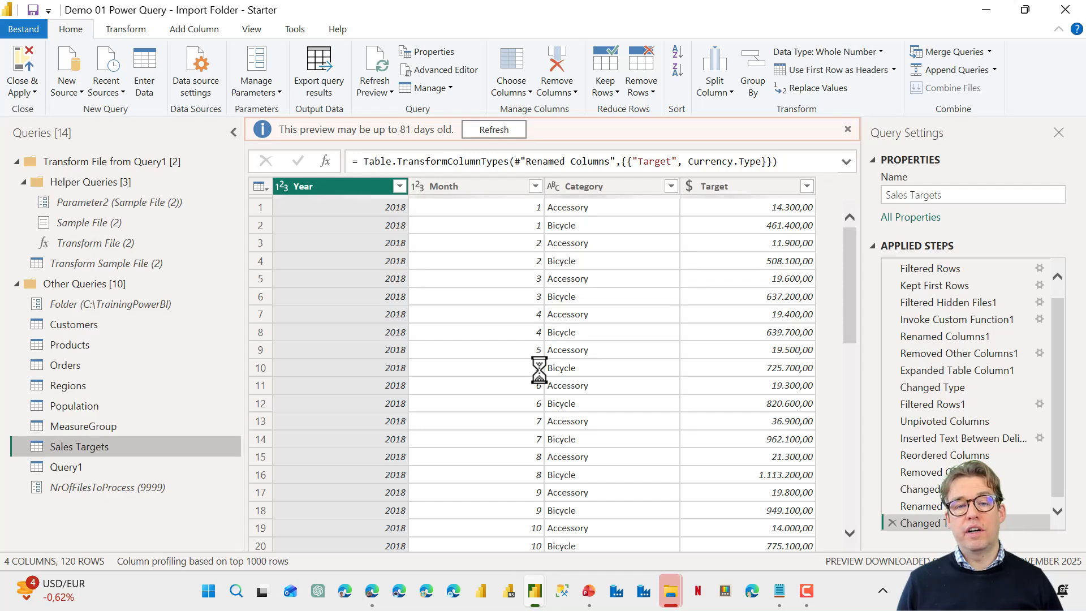
scroll(540, 370, down, 19)
scroll(539, 371, down, 14)
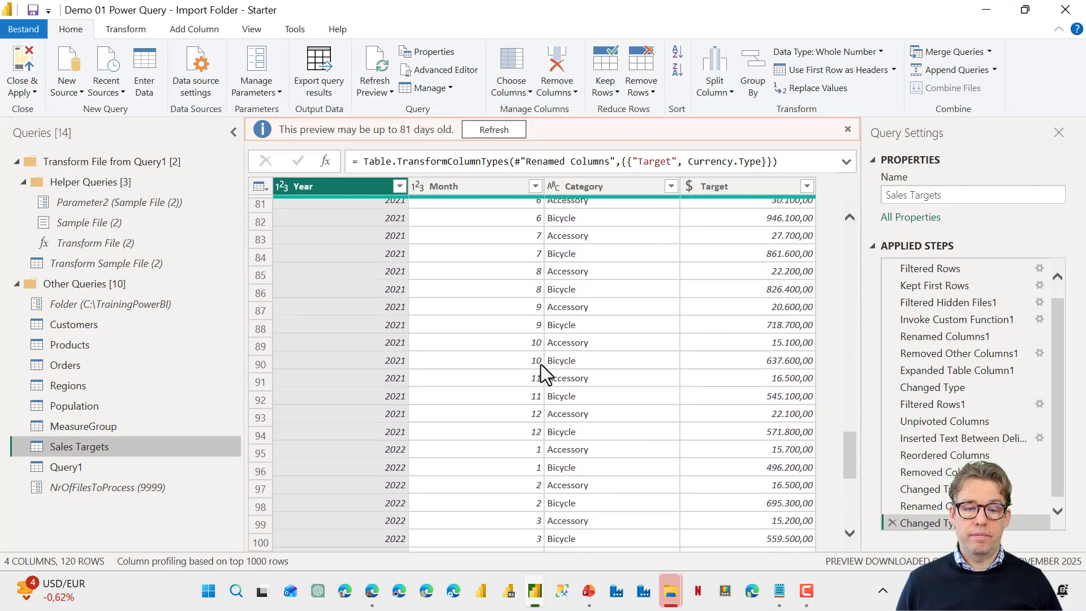
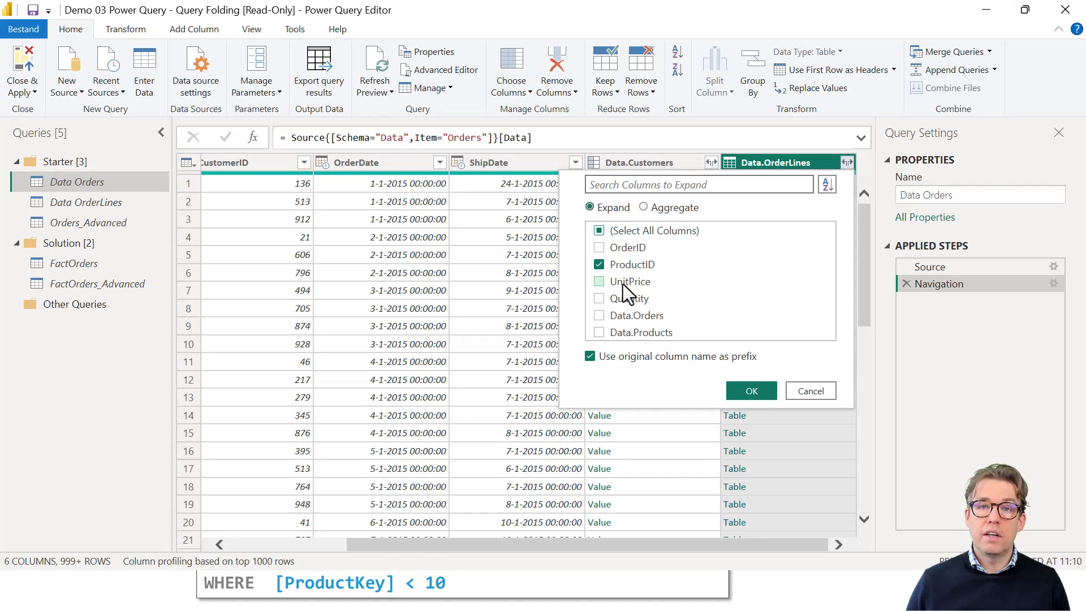
- Expand Data.OrderLines in the Data Orders query to ProductID, UnitPrice and Quantity, without the original column name as prefix
click(625, 296)
click(590, 357)
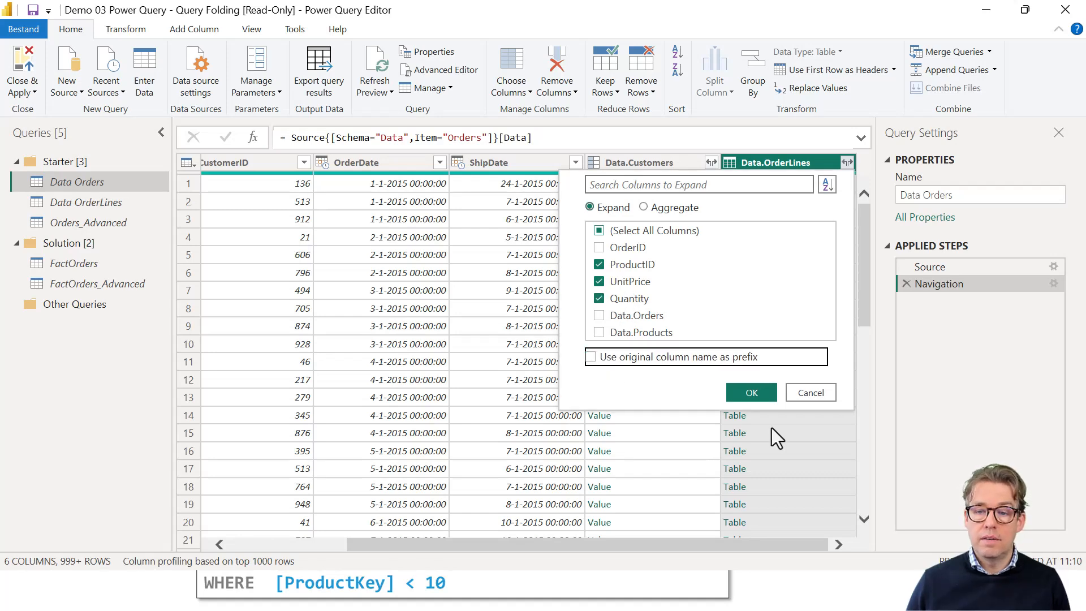
click(748, 393)
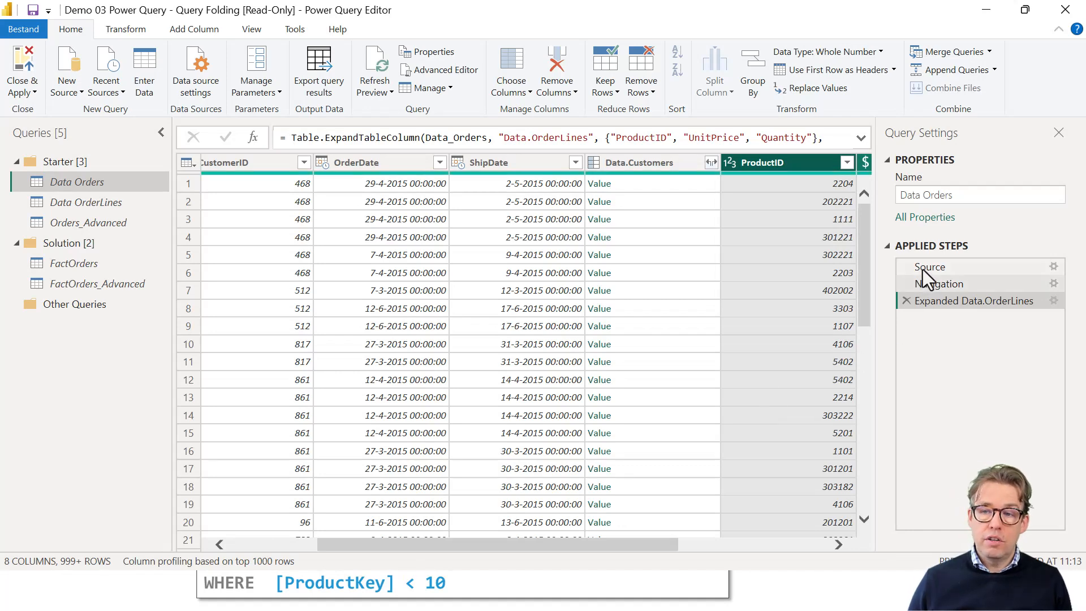
- View the native query behind the Expanded Data.OrderLines step to examine its join, and close it
right_click(946, 303)
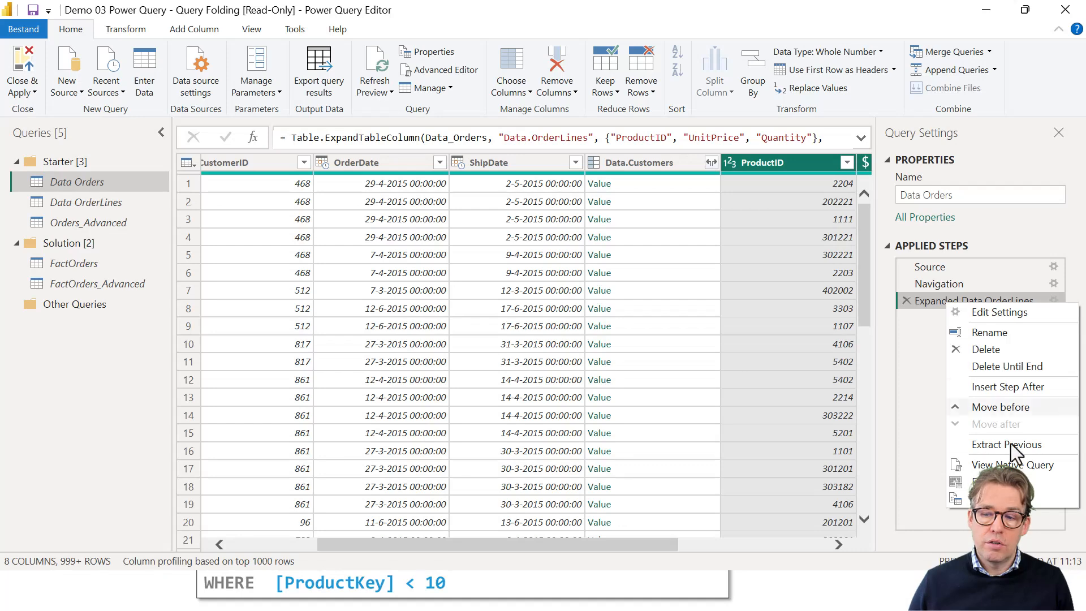
click(1042, 469)
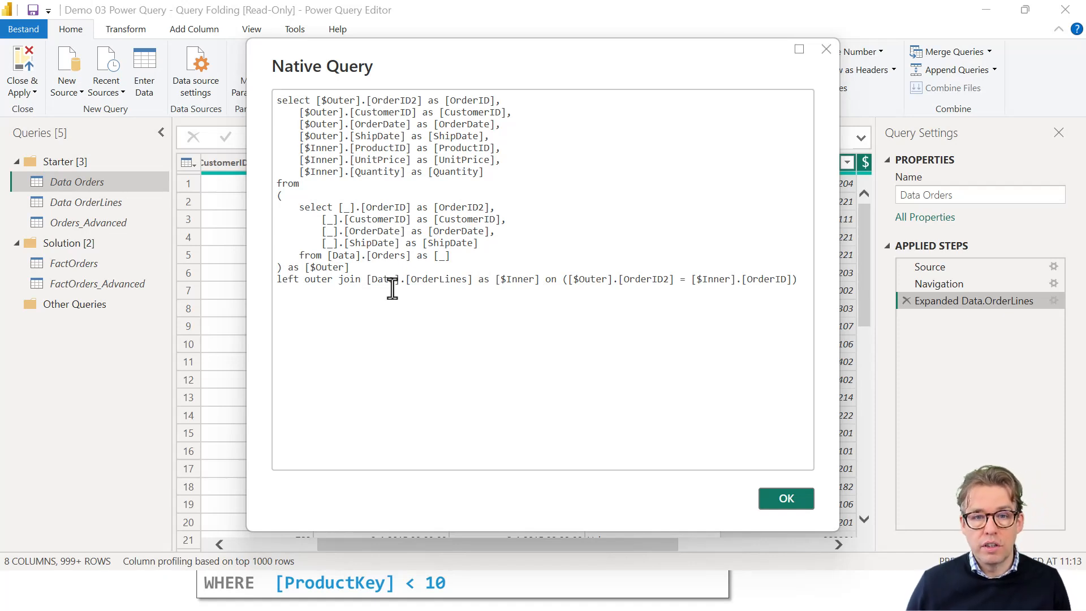
click(787, 498)
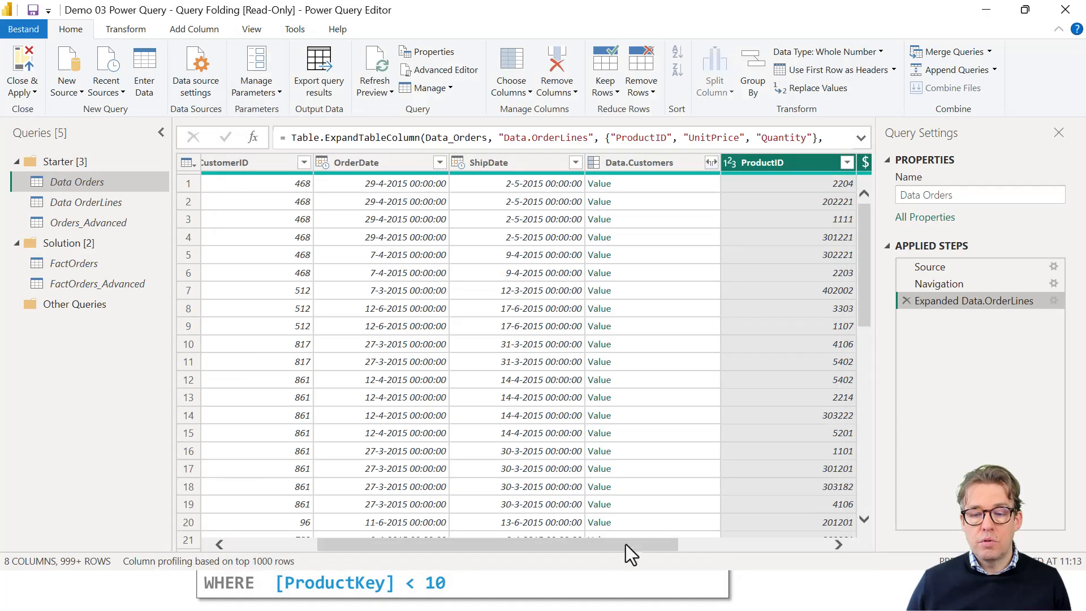
- Add a column to Data Orders that multiplies UnitPrice by Quantity
drag(609, 551, 823, 556)
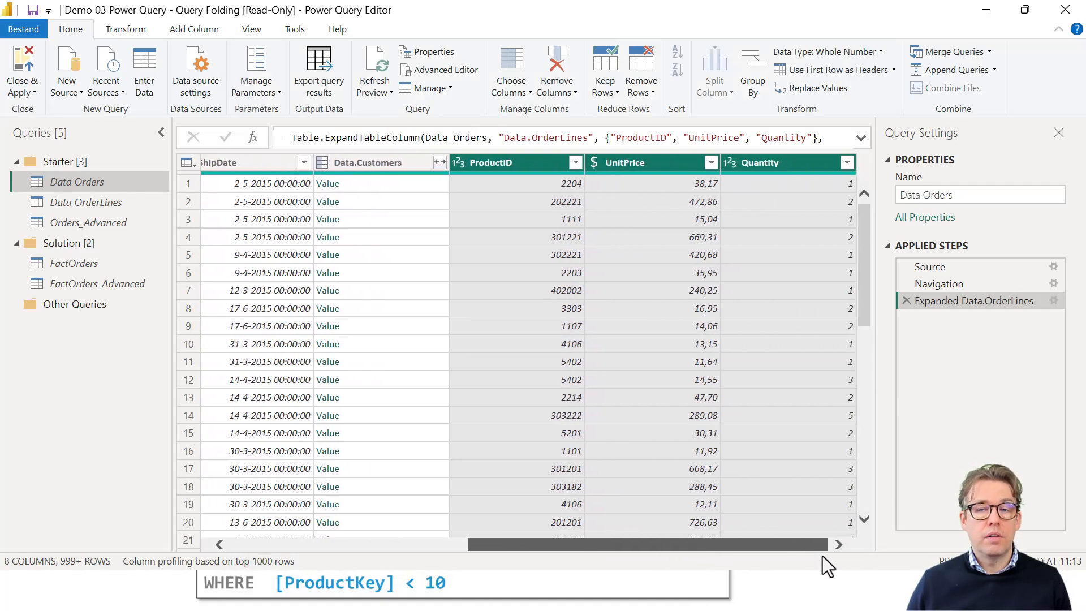
click(626, 161)
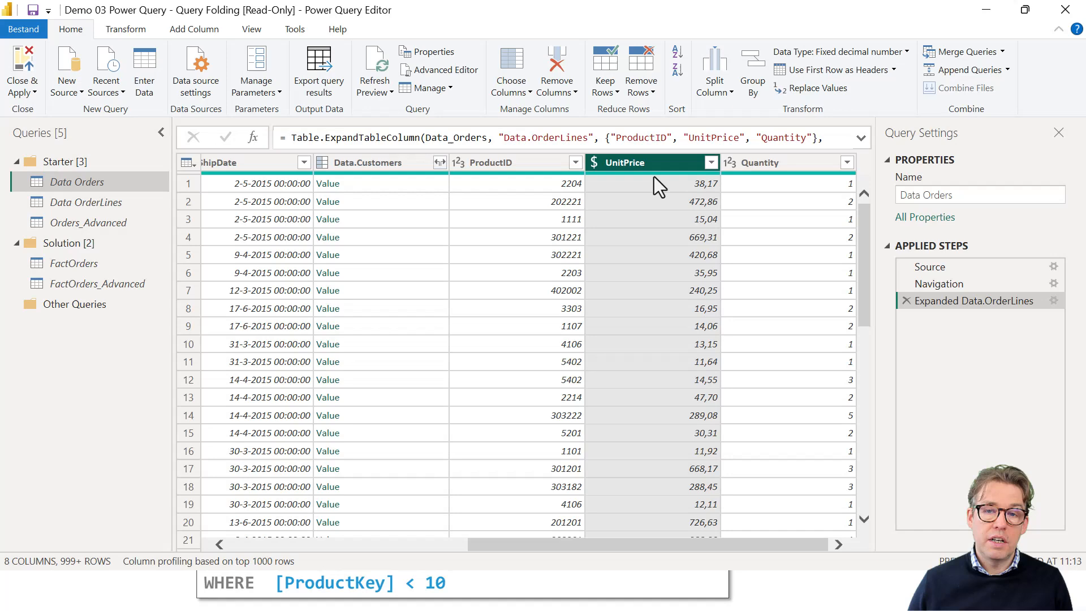
ctrl+click(797, 170)
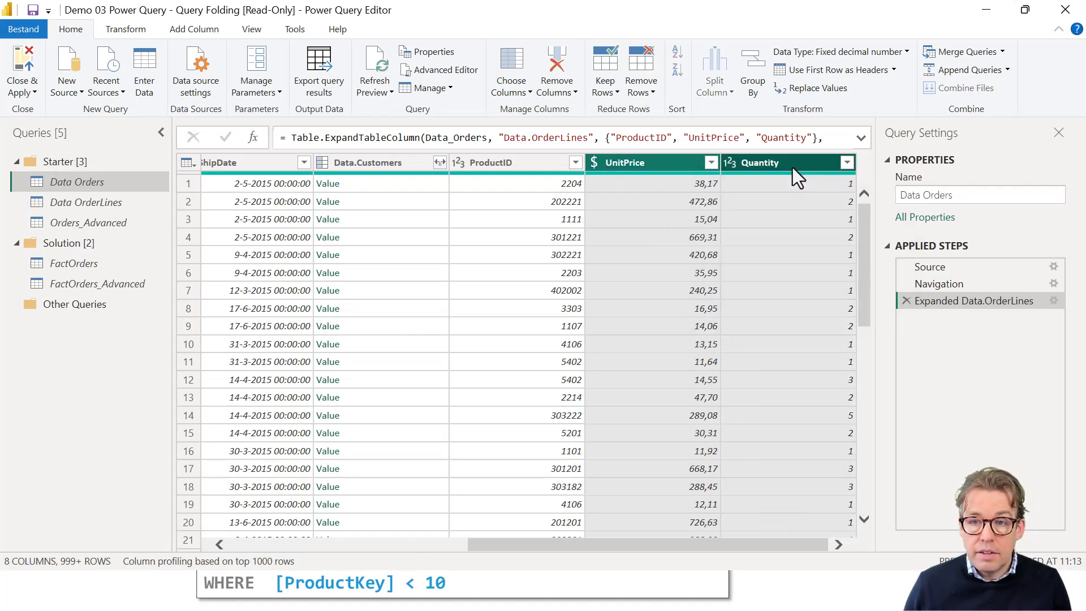
click(190, 32)
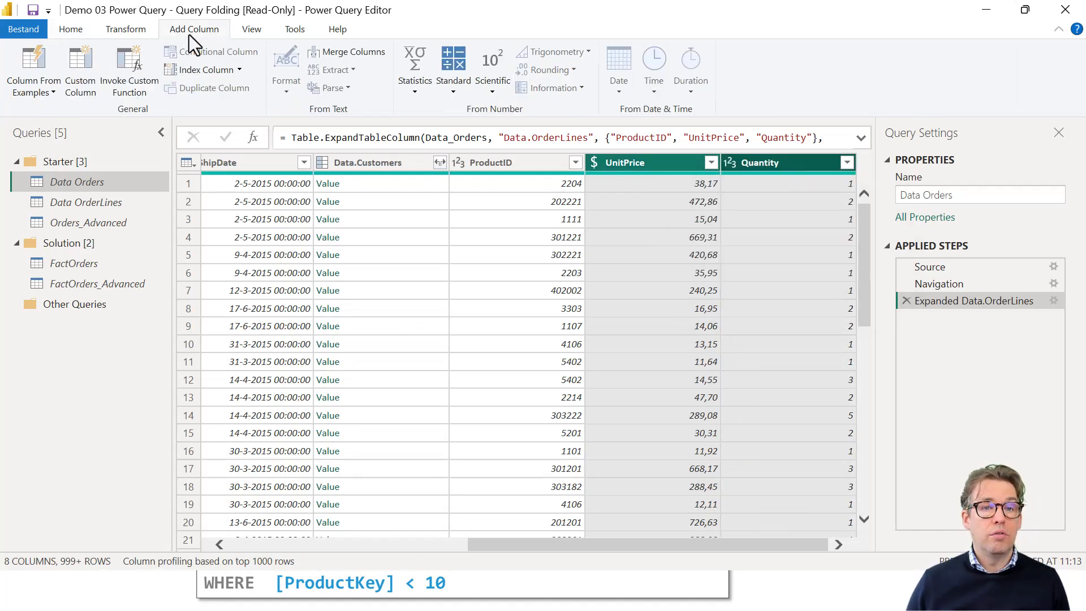
click(456, 87)
click(412, 127)
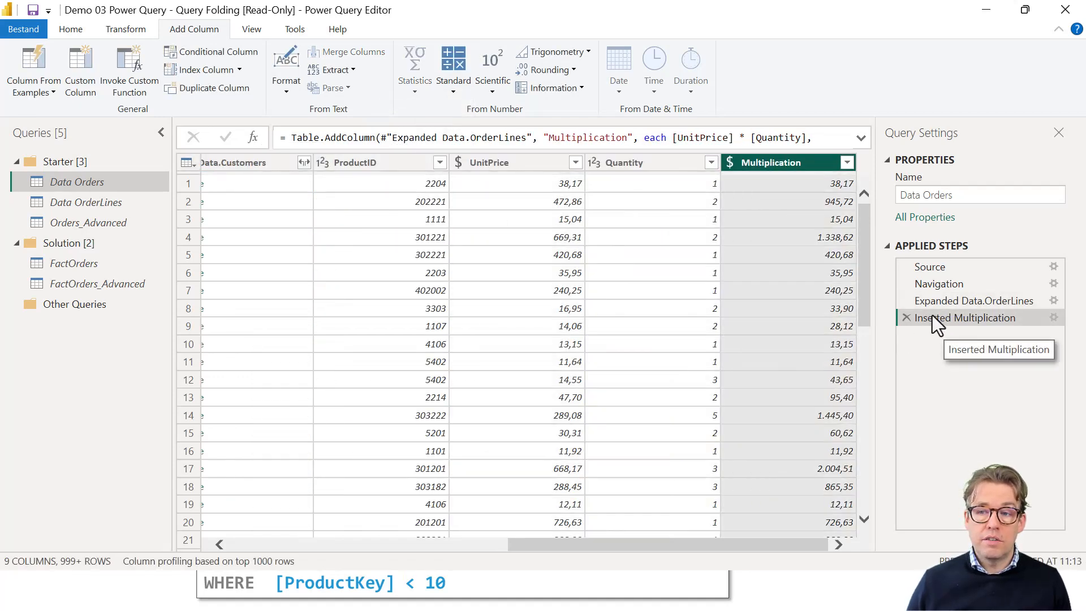
- View the native query behind the Inserted Multiplication step and examine the line that calculates the multiplication
right_click(933, 316)
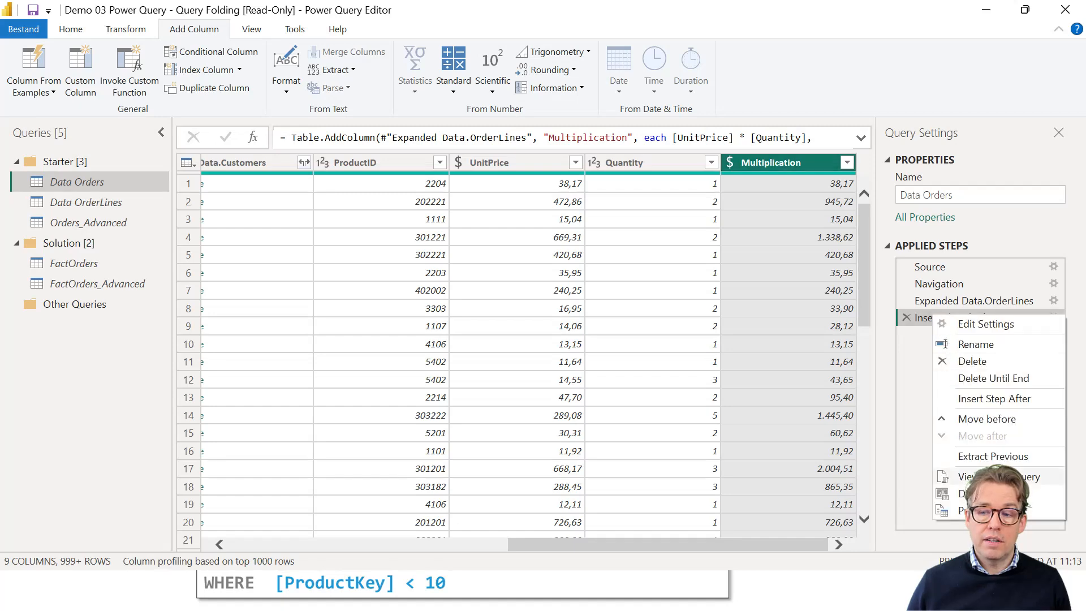
click(985, 477)
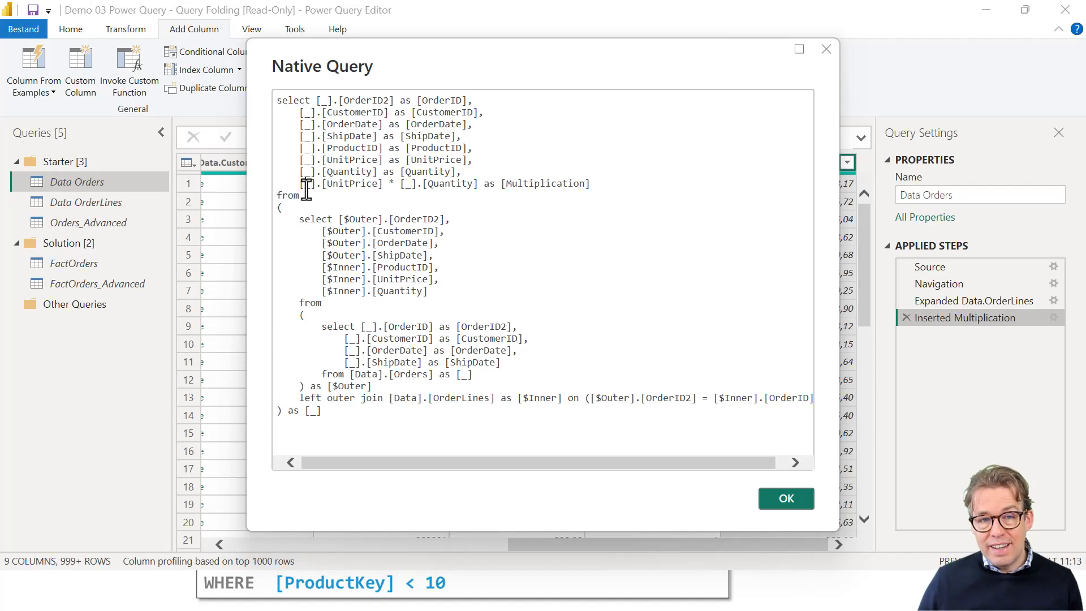
drag(301, 185, 592, 192)
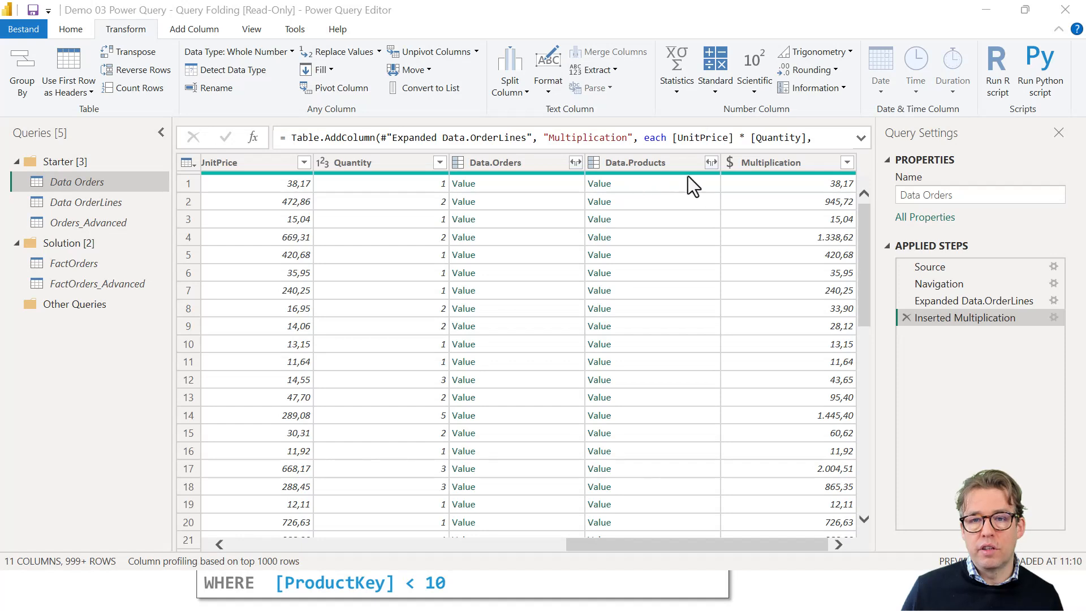
- Expand Data.Products in the Data Orders query to Productname and Color, without the original column name as prefix
click(711, 162)
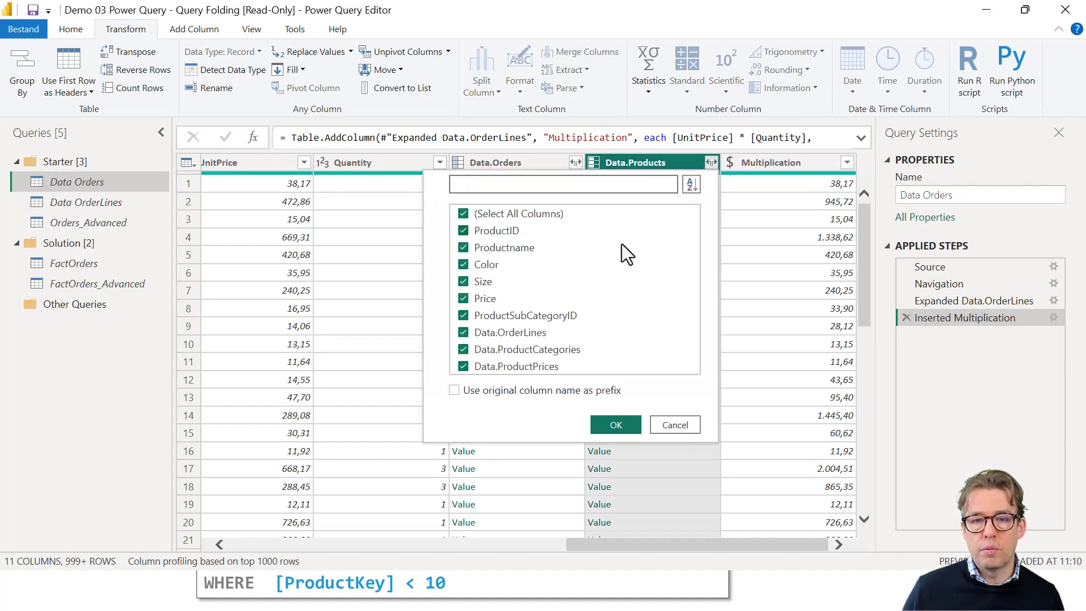
click(481, 216)
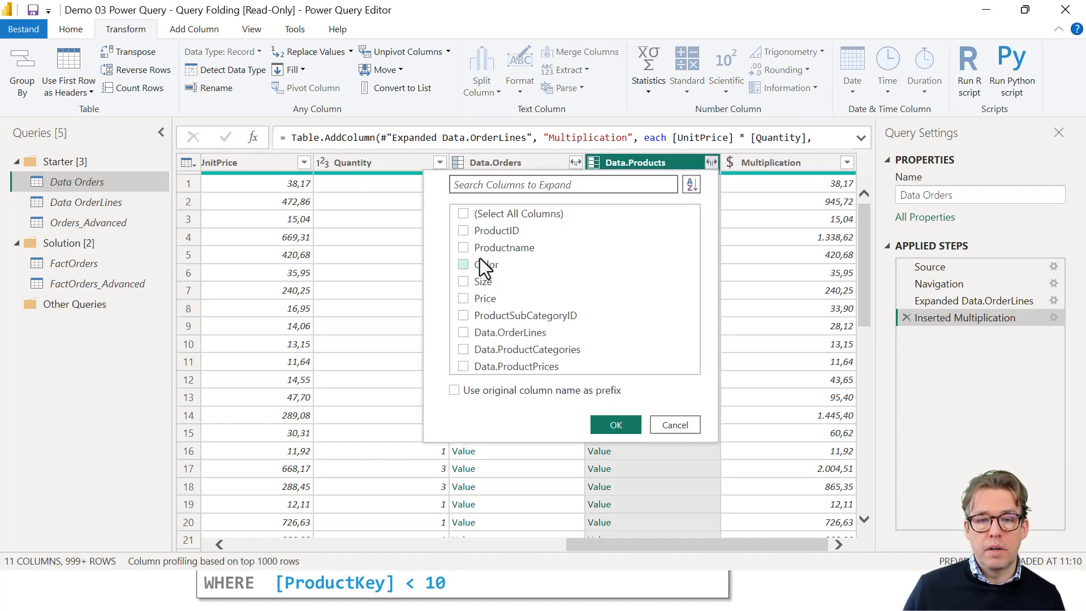
click(464, 247)
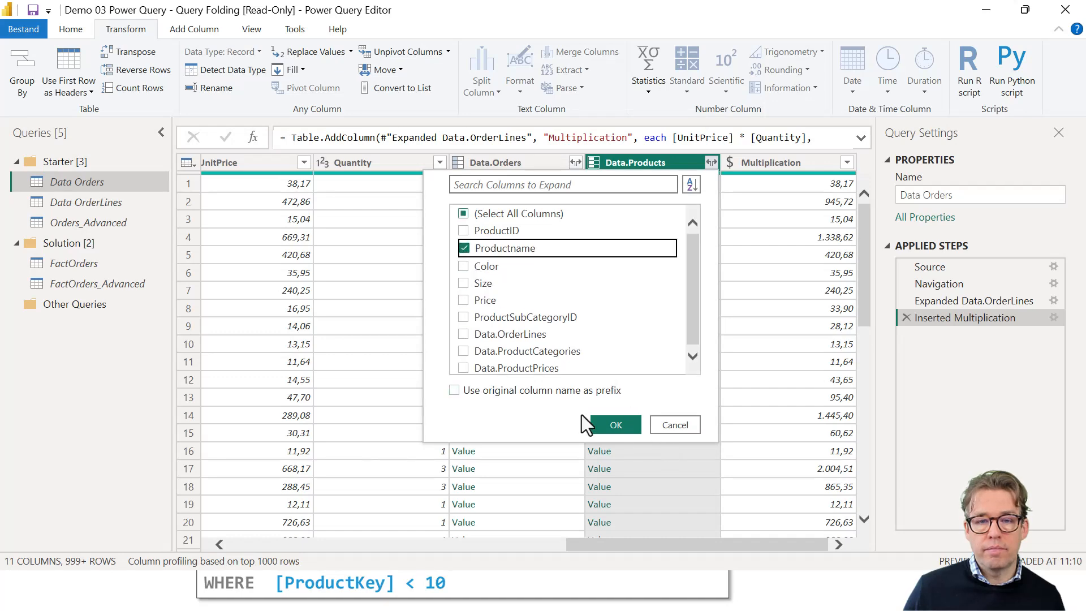
click(464, 267)
click(616, 425)
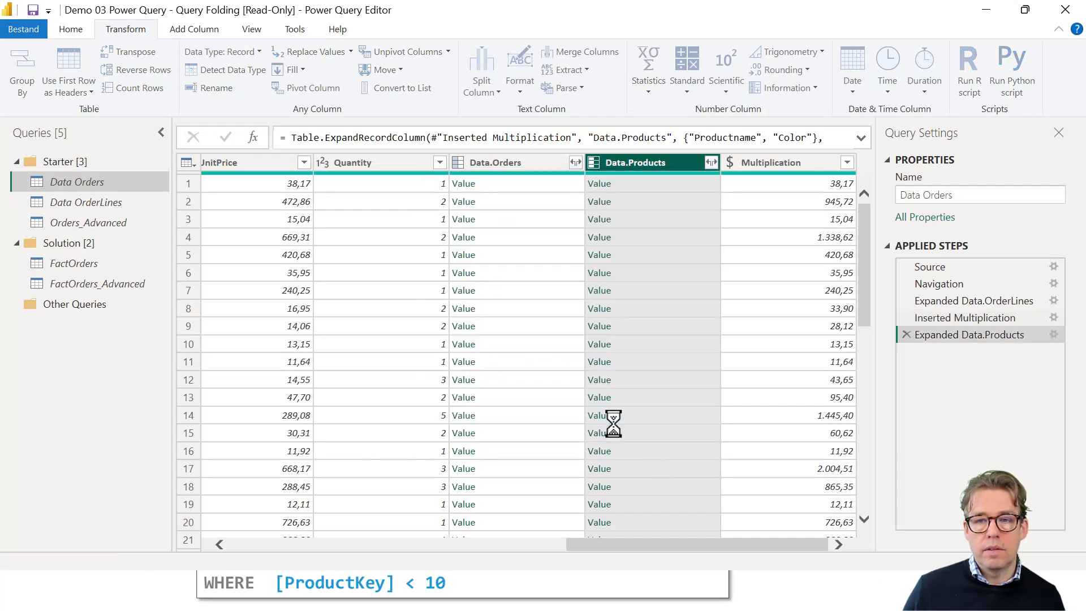
scroll(674, 549, right, 3)
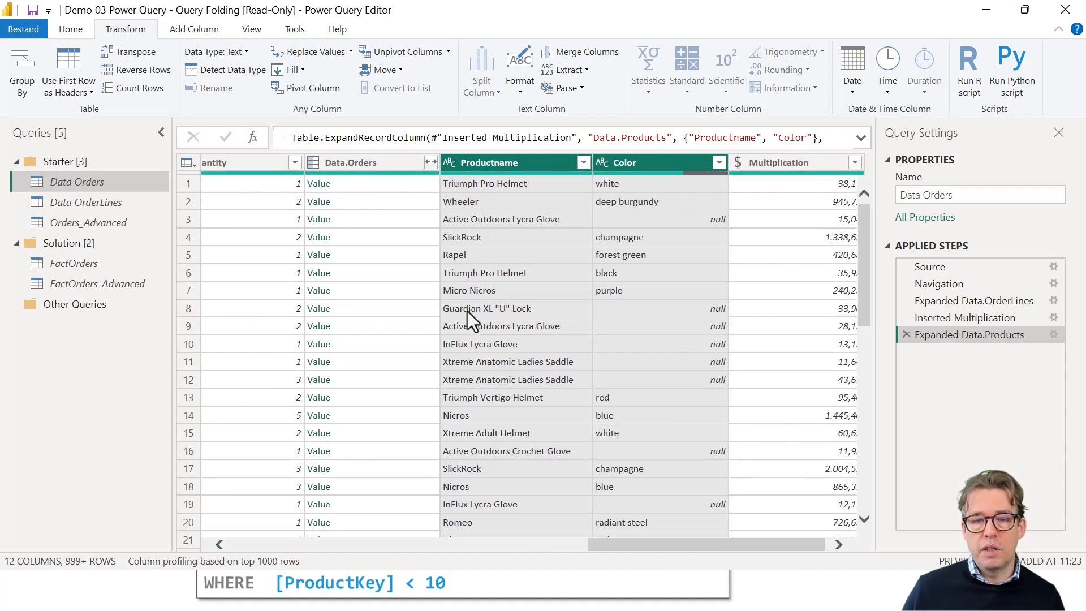
- Split the Productname column at the left-most space and check native query availability for the resulting Changed Type step
right_click(486, 160)
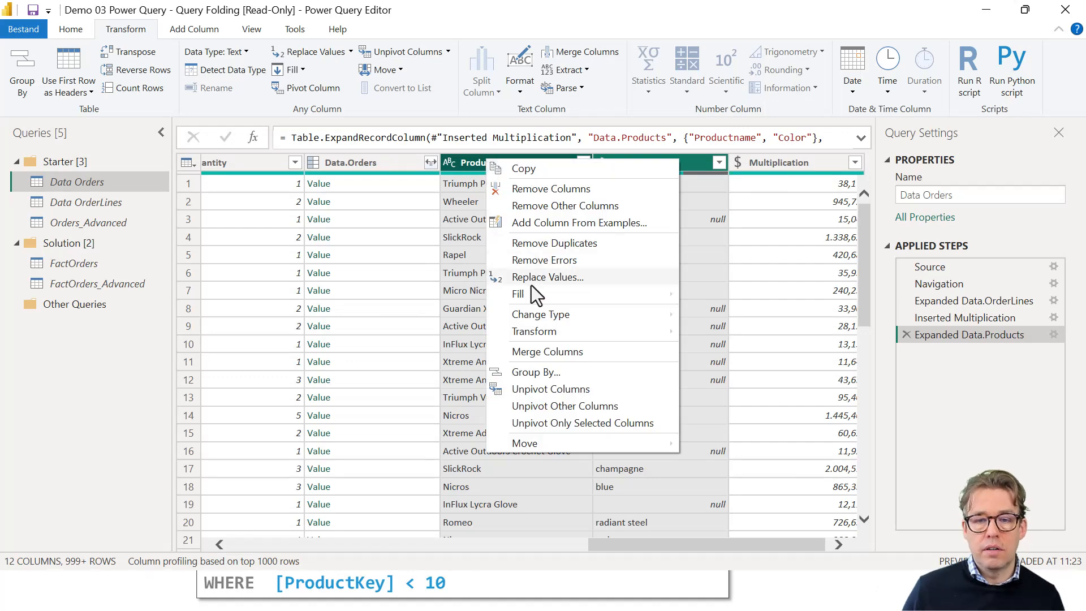
click(467, 160)
right_click(467, 160)
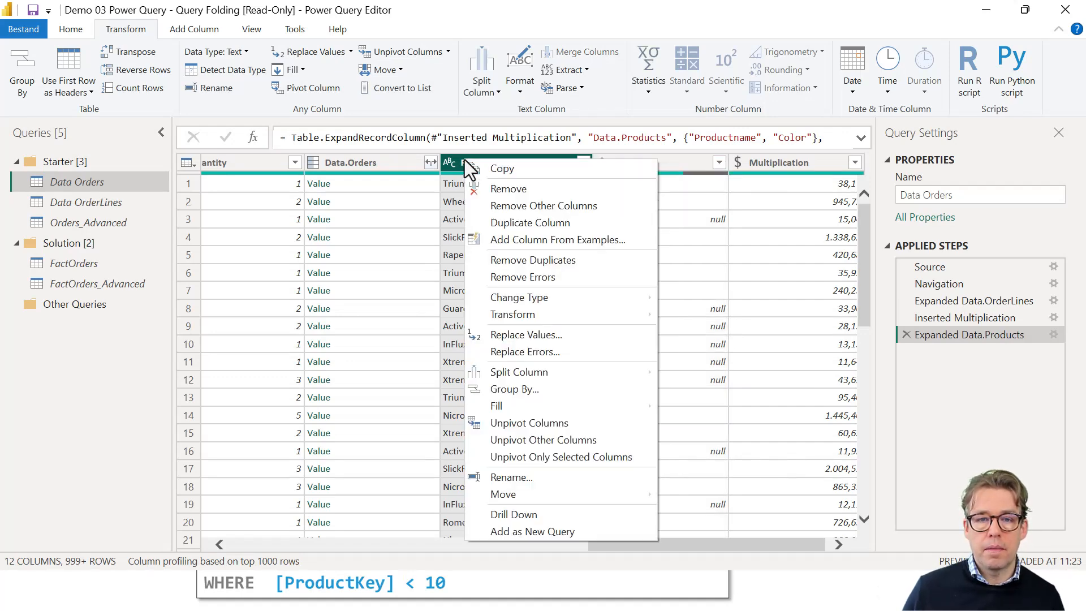
mouse_move(524, 372)
click(707, 374)
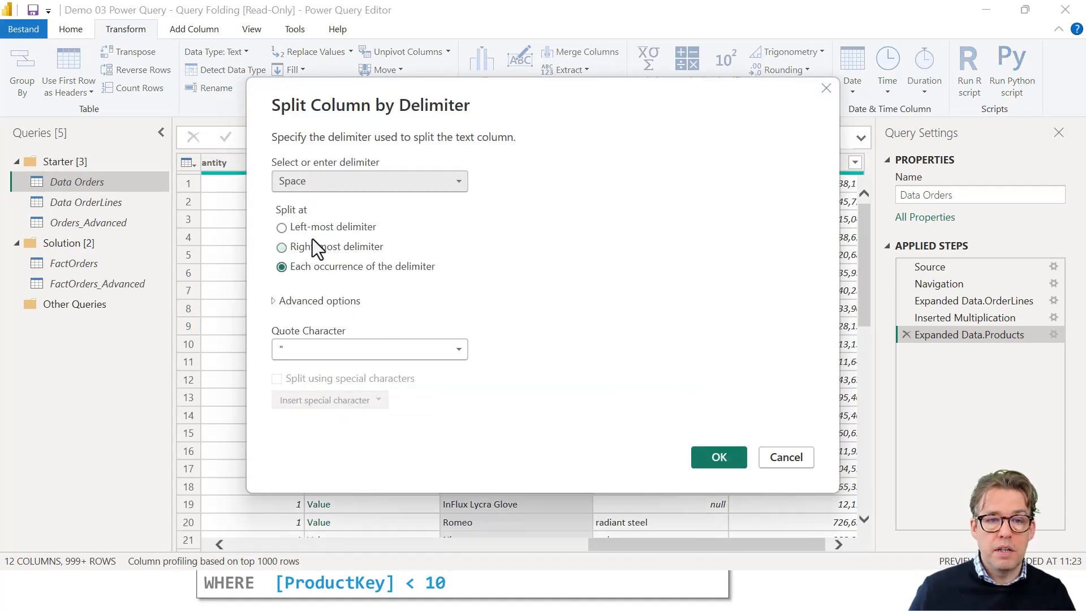
click(317, 235)
click(729, 458)
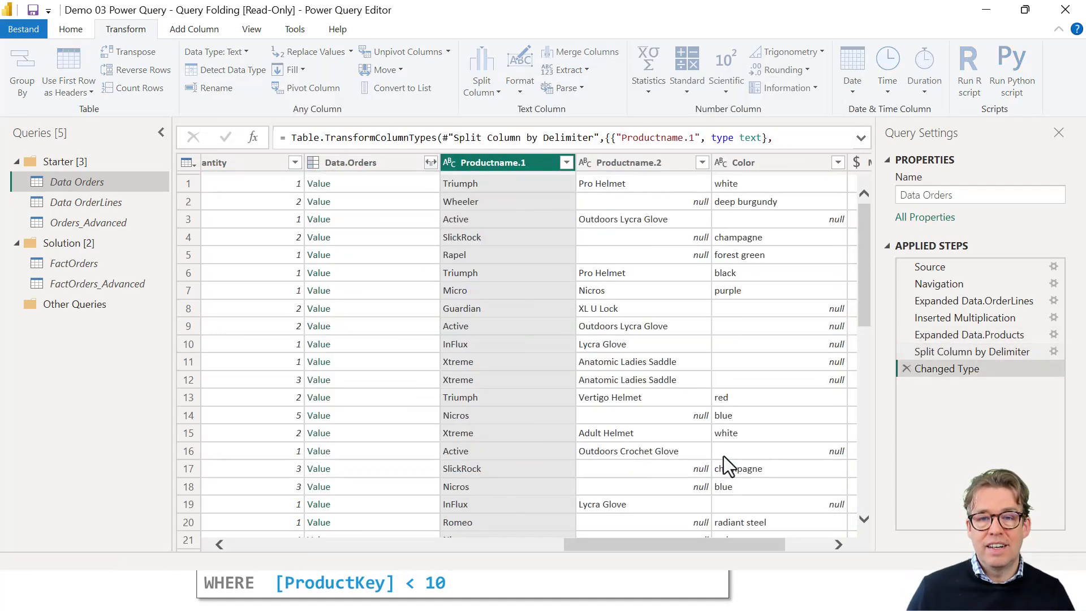
right_click(950, 372)
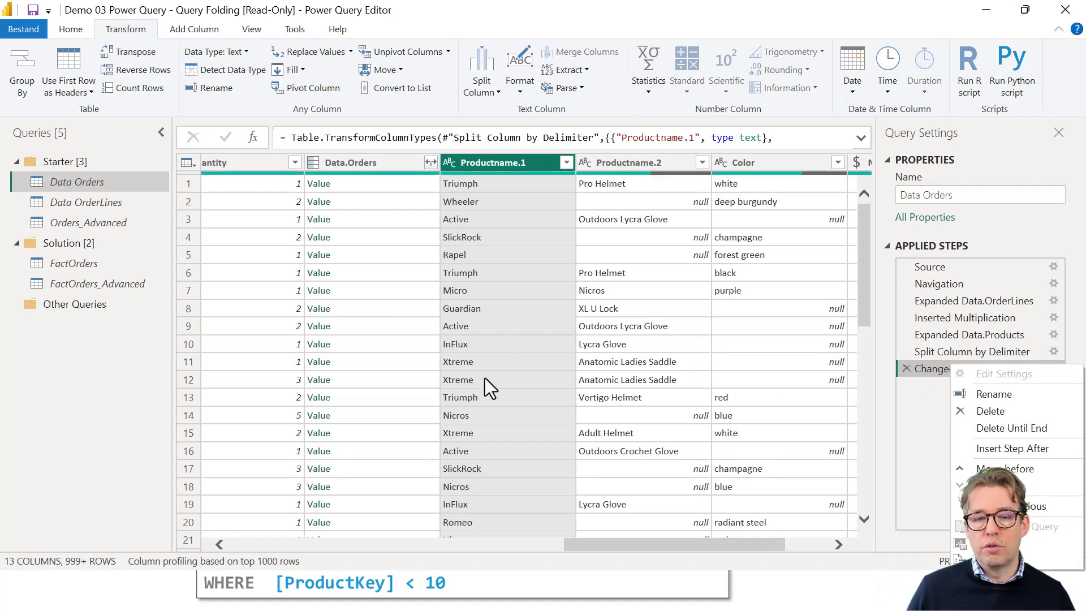
- Filter Productname.1 to Xtreme only and check native query availability for the filter step
click(565, 163)
click(565, 163)
click(365, 341)
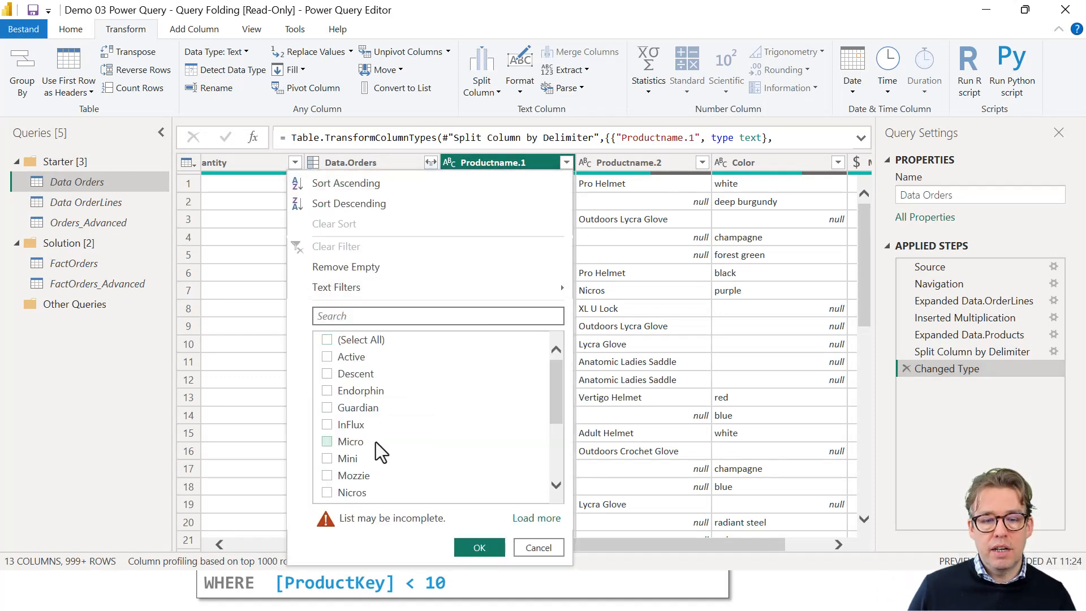
scroll(378, 447, down, 3)
click(351, 496)
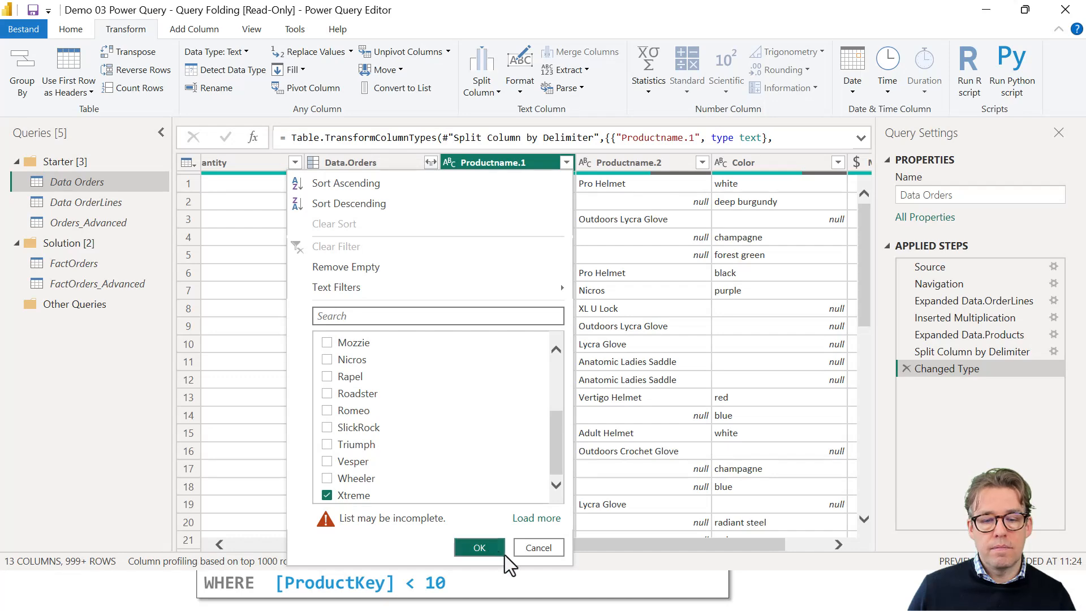
click(481, 546)
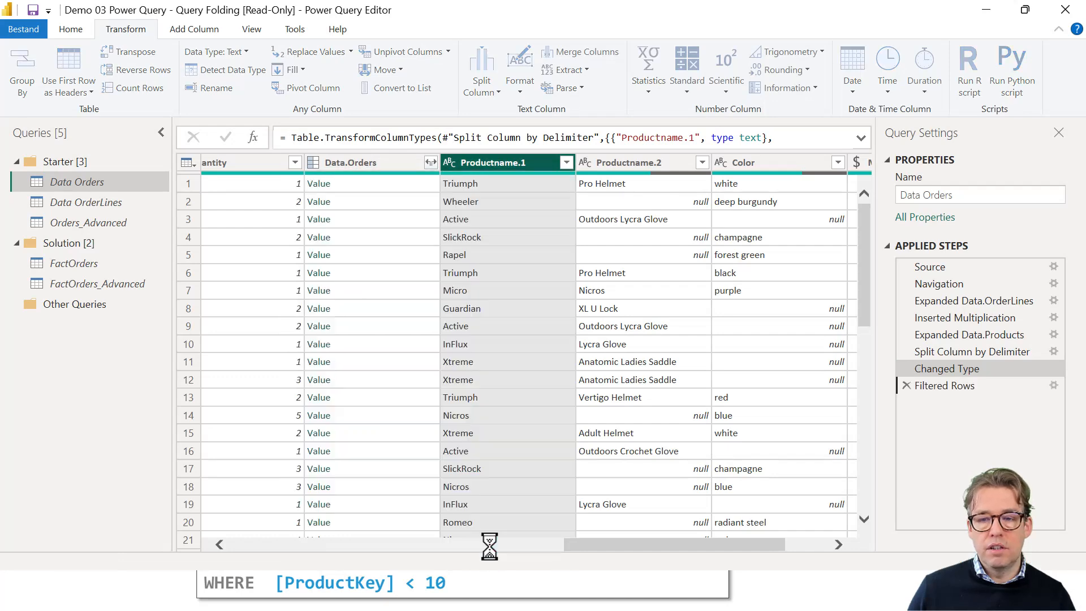
right_click(943, 385)
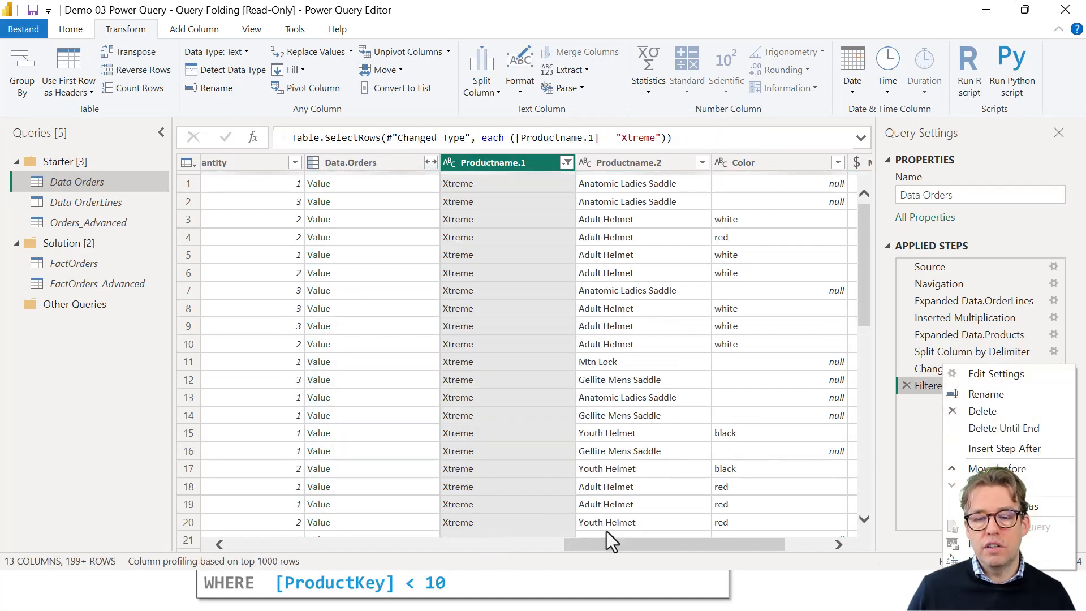
- Filter the Color column of the Data Orders query to black only
click(786, 163)
click(837, 163)
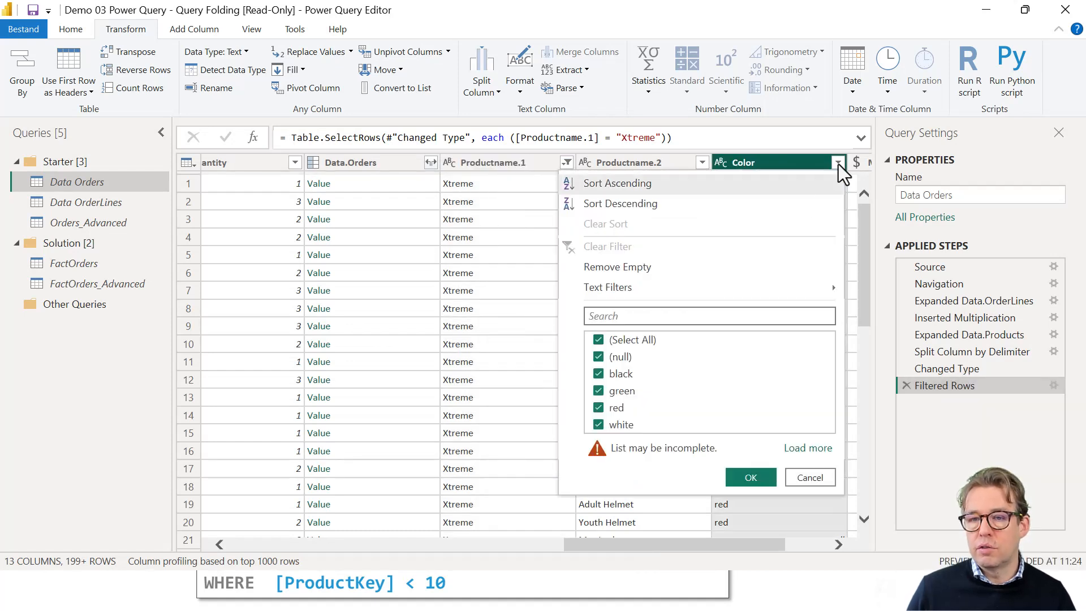
click(614, 341)
click(617, 373)
click(751, 479)
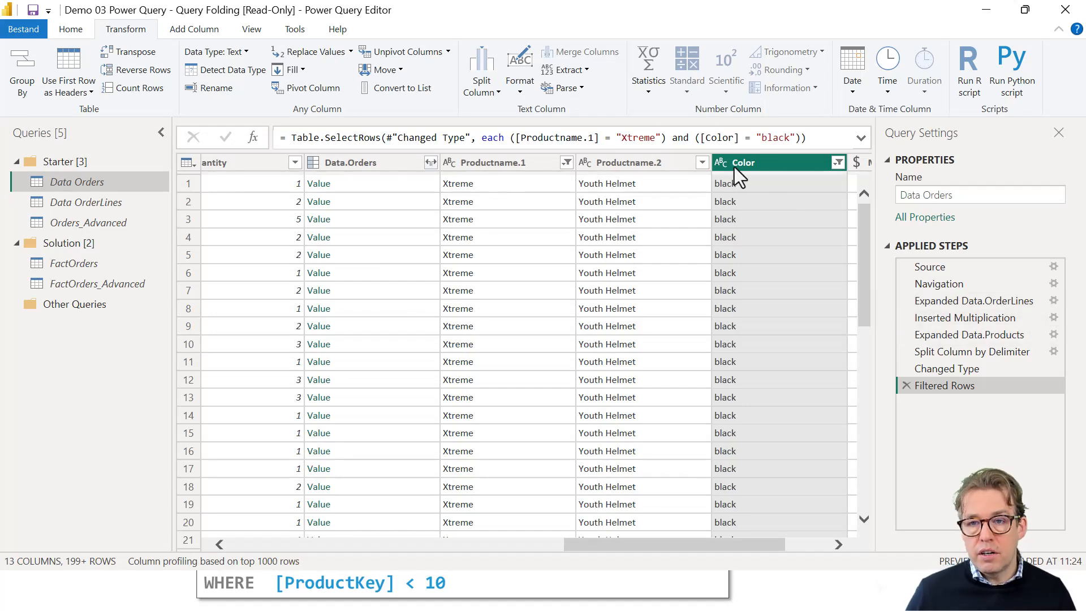
- Examine the SQL statement in the Source step settings of the Orders_Advanced query, and close the settings
click(97, 224)
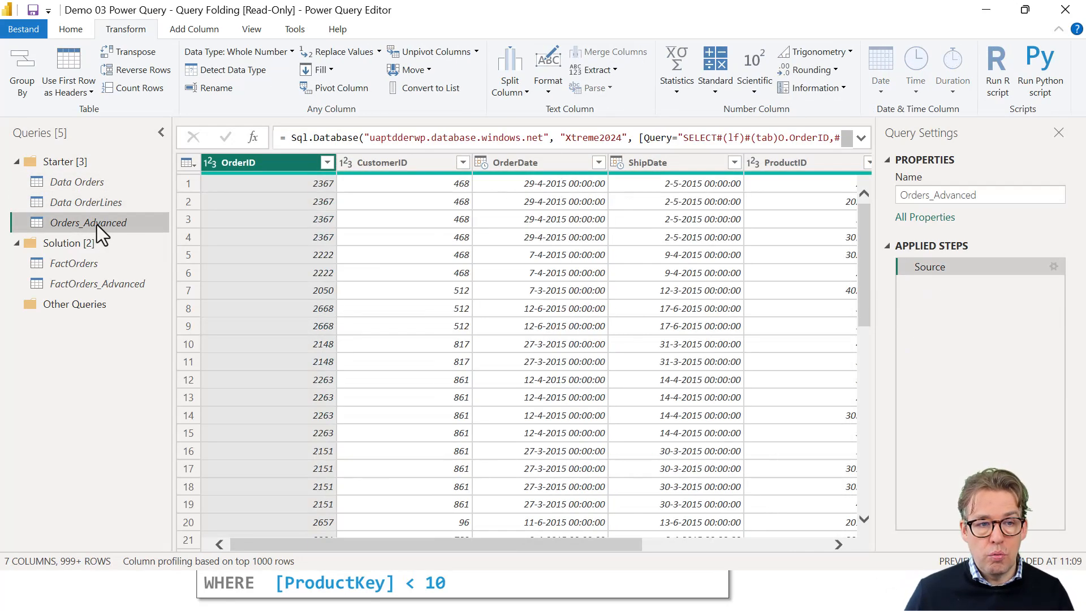
click(1054, 267)
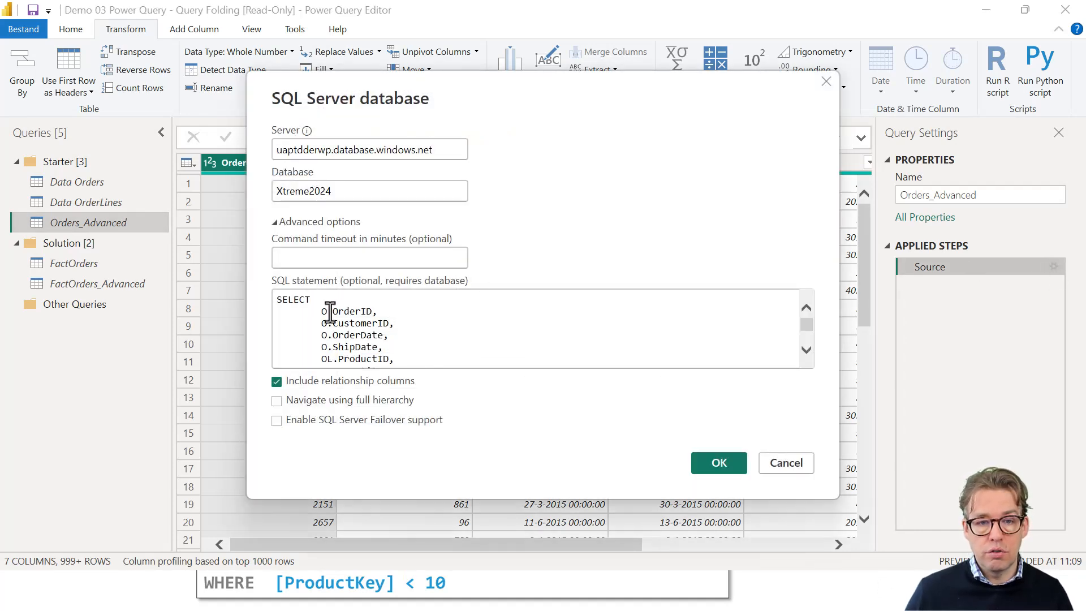
scroll(329, 311, down, 3)
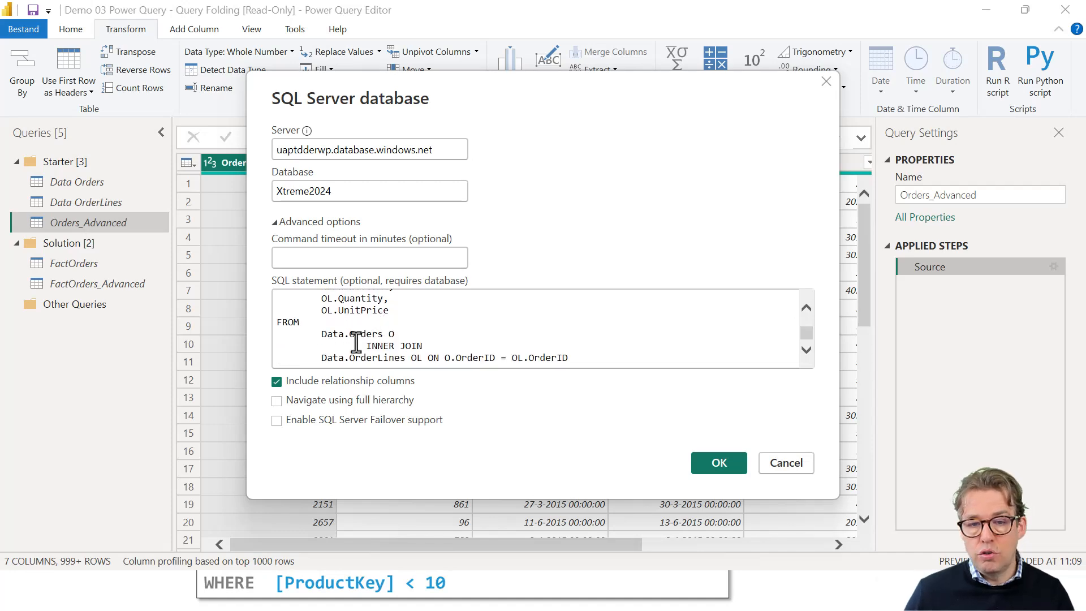
click(714, 459)
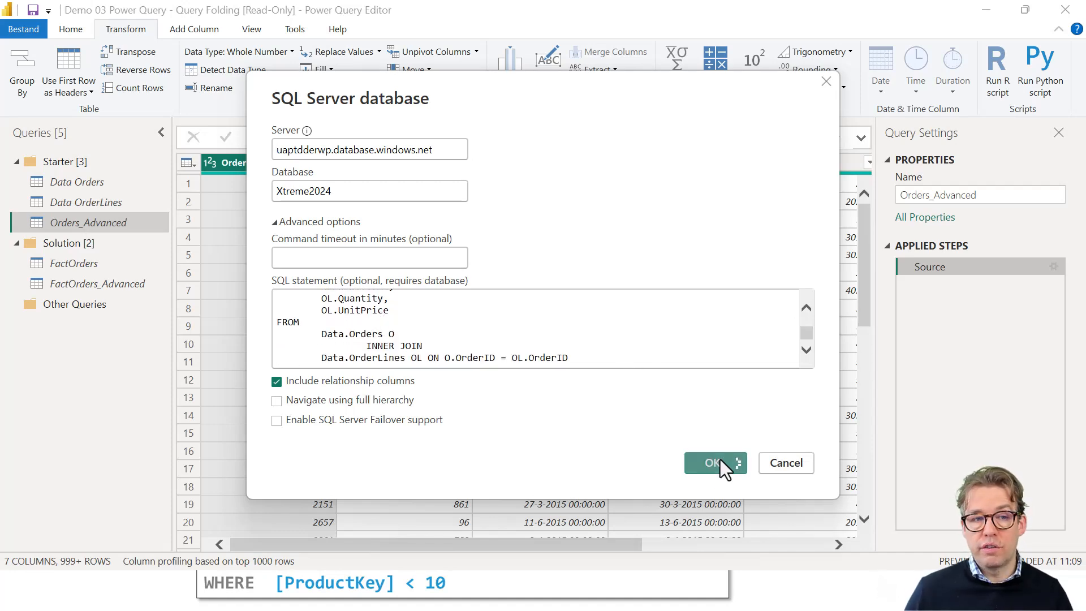
- Add a column to Orders_Advanced that multiplies Quantity by UnitPrice
drag(569, 546, 857, 560)
click(623, 162)
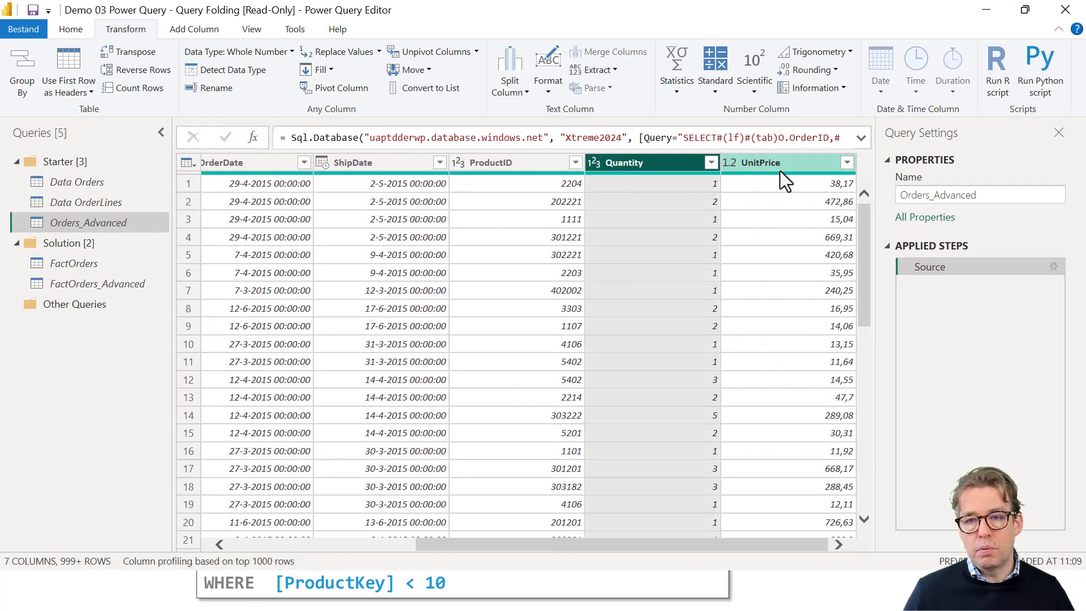
ctrl+click(782, 165)
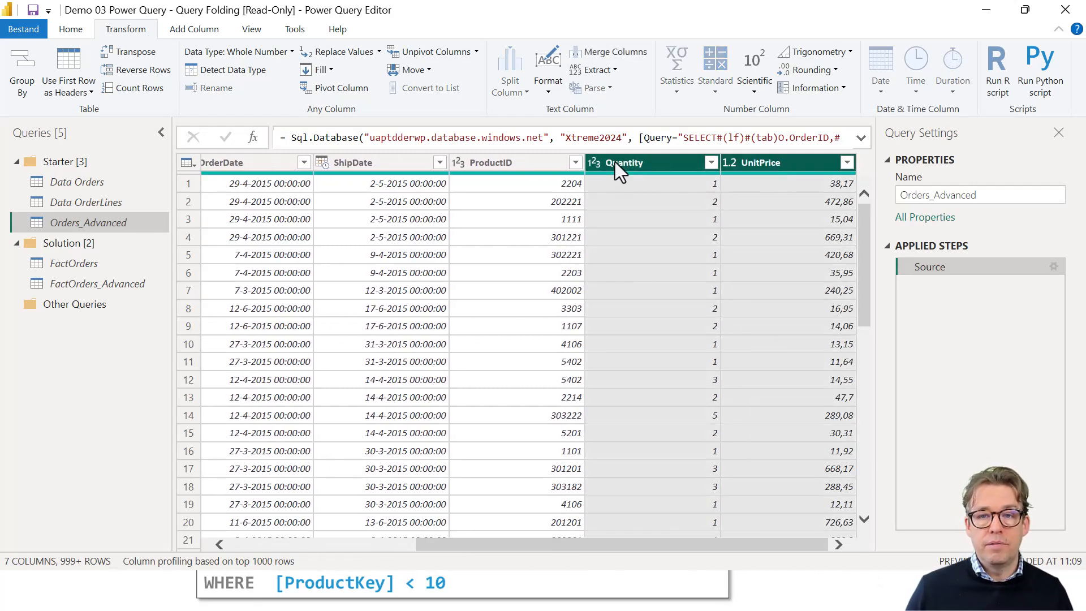
click(195, 29)
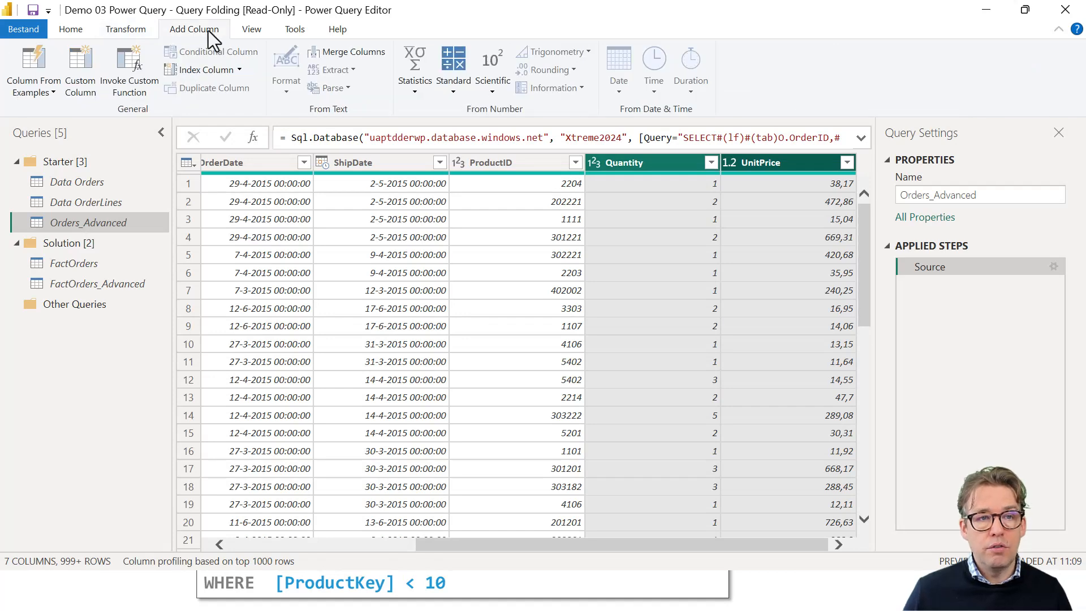
click(453, 85)
click(419, 127)
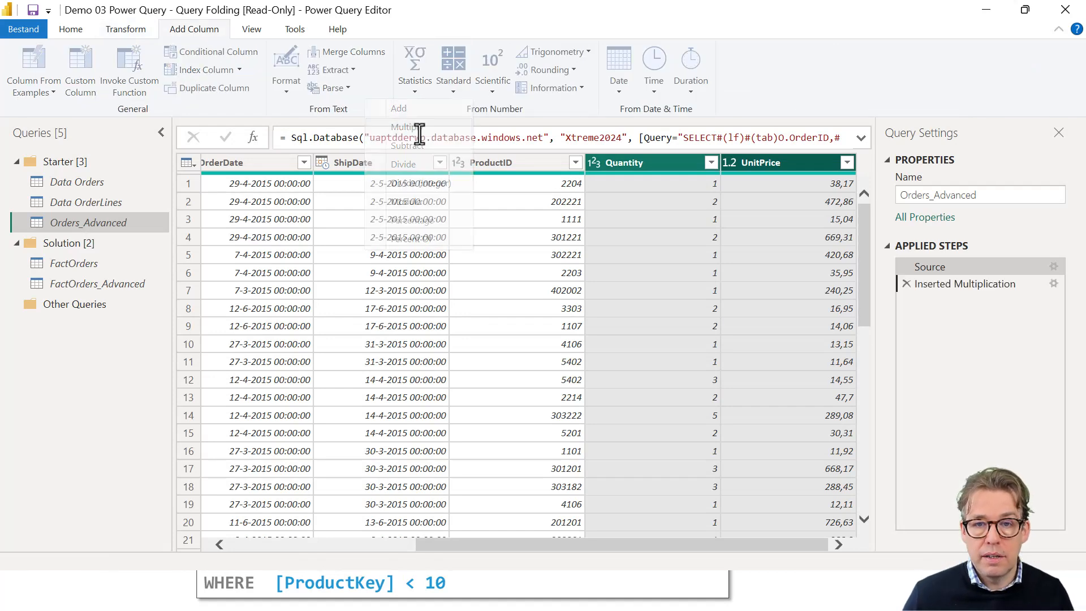
- Check whether a native query can be viewed for the Inserted Multiplication step of Orders_Advanced
right_click(959, 284)
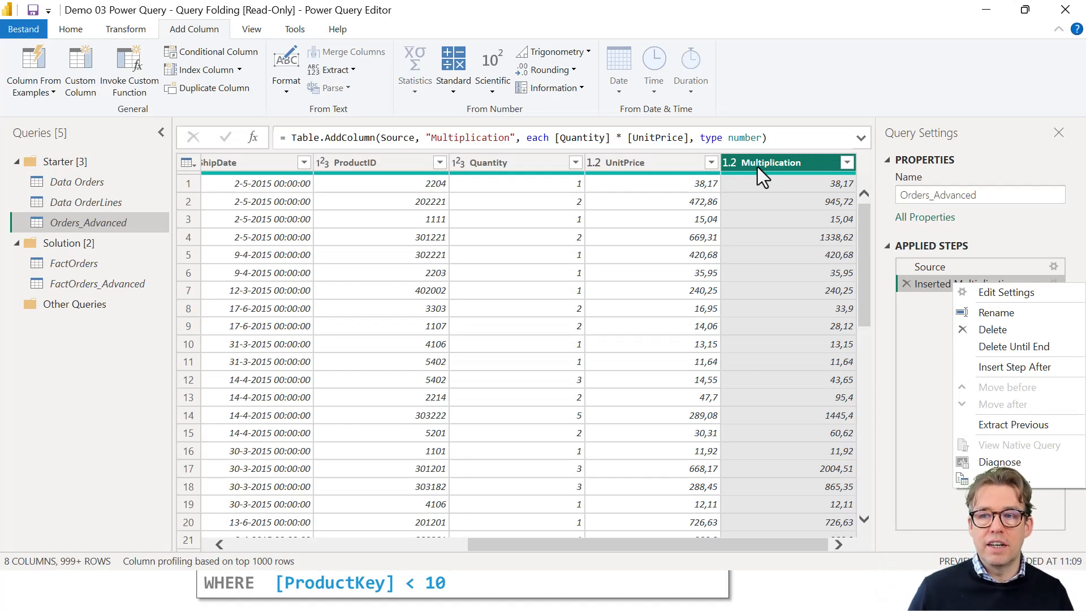
click(1075, 243)
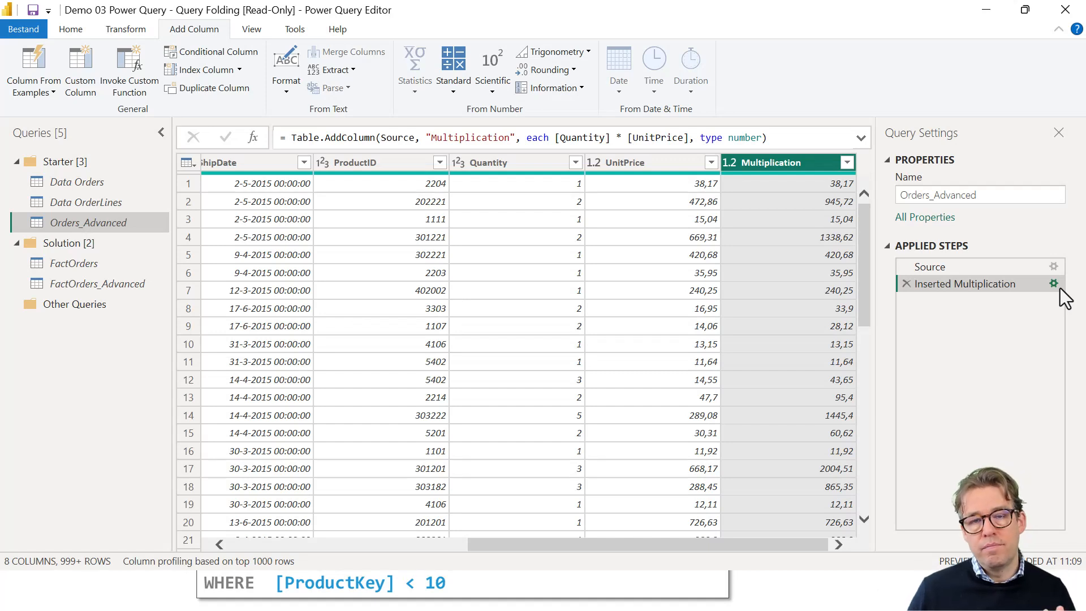
key(alt+Tab)
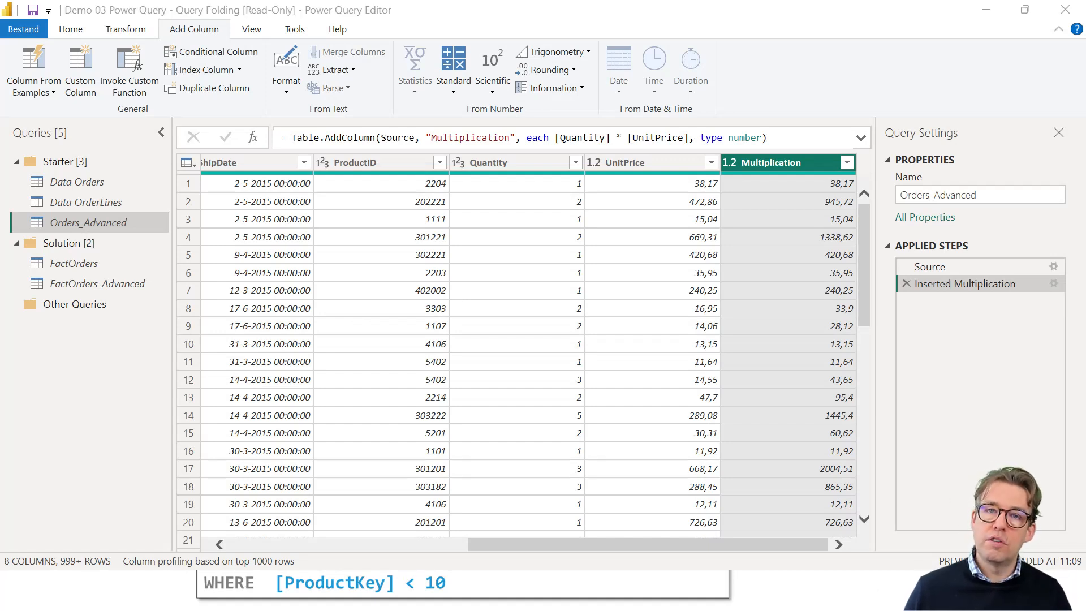
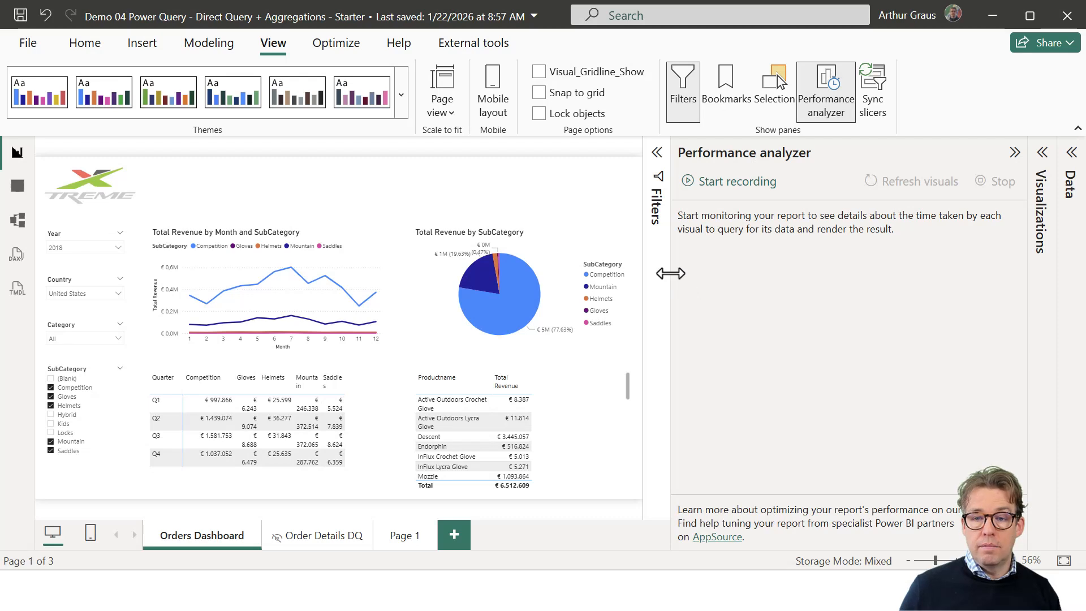
- Start a performance recording for the Orders Dashboard report page and refresh all its visuals
drag(670, 272, 720, 274)
click(753, 196)
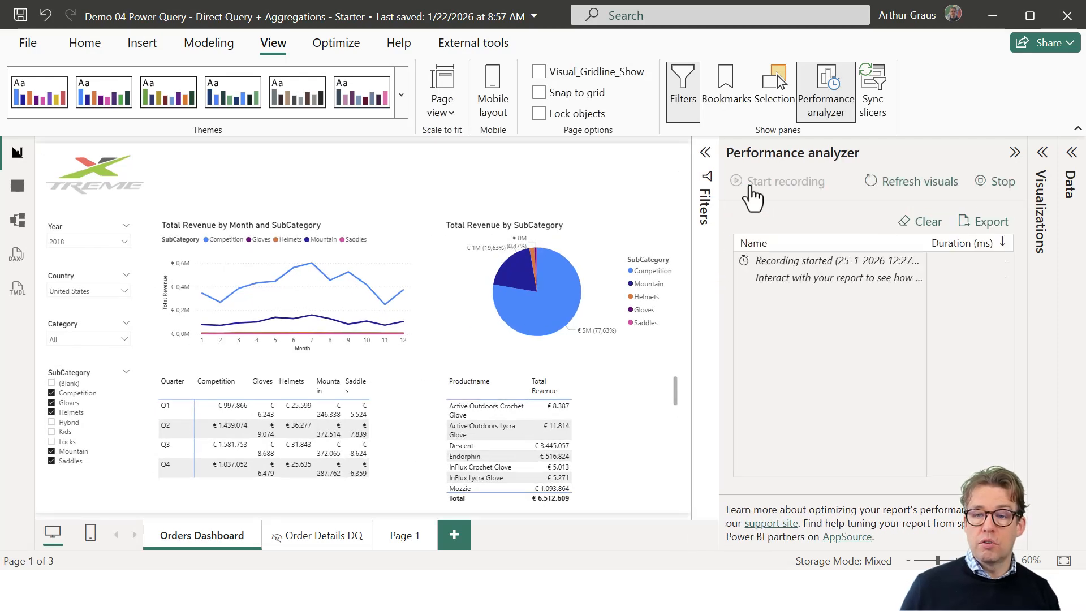
click(905, 180)
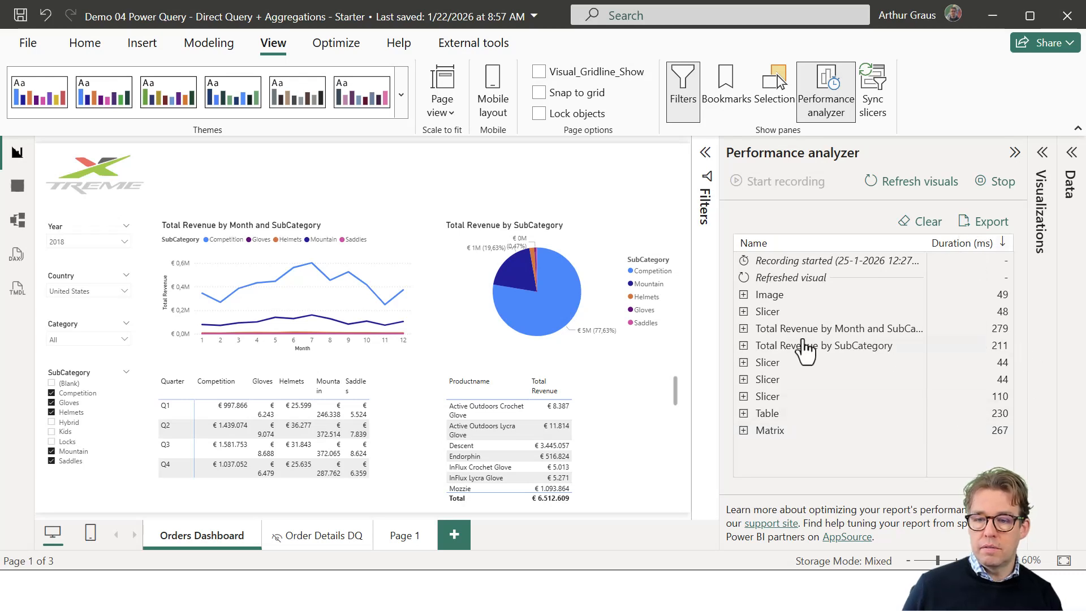
- Examine the recorded query durations of the Total Revenue by Month and SubCategory line chart and the Total Revenue by SubCategory pie chart
click(743, 329)
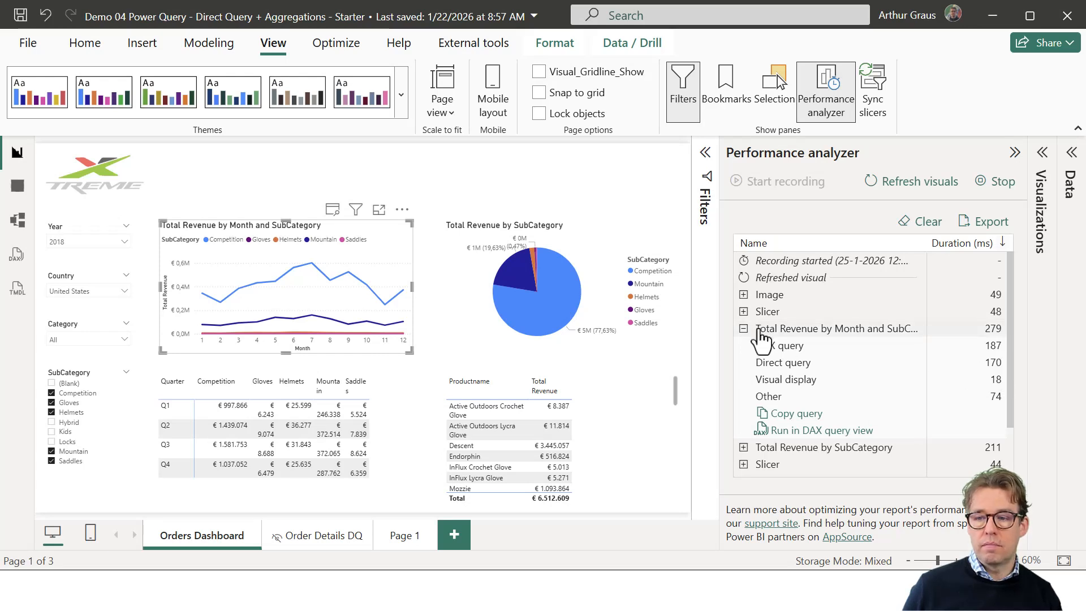
click(743, 448)
scroll(814, 418, down, 3)
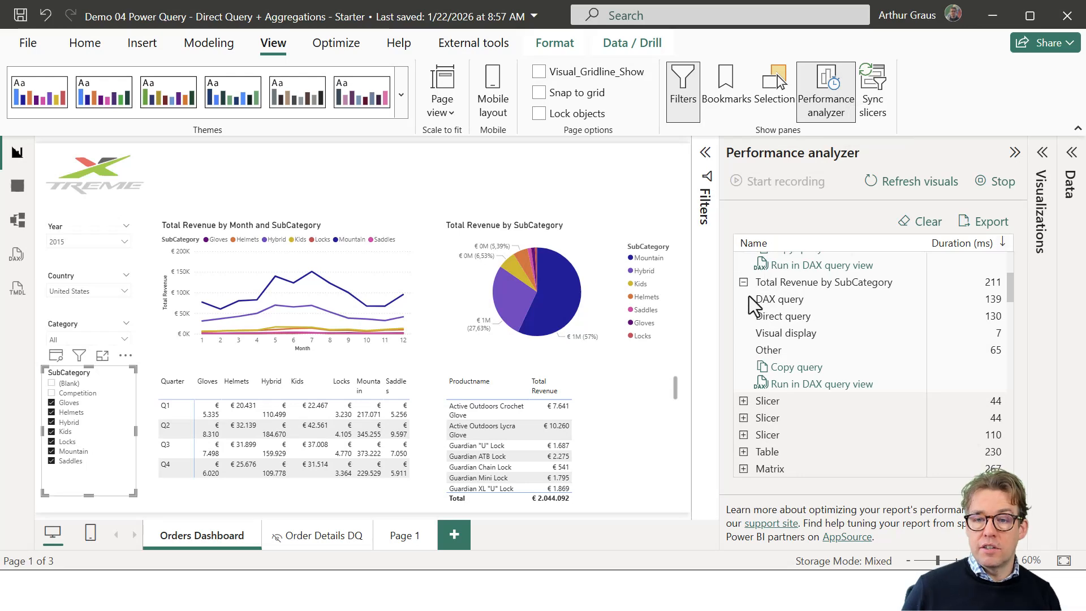
click(744, 282)
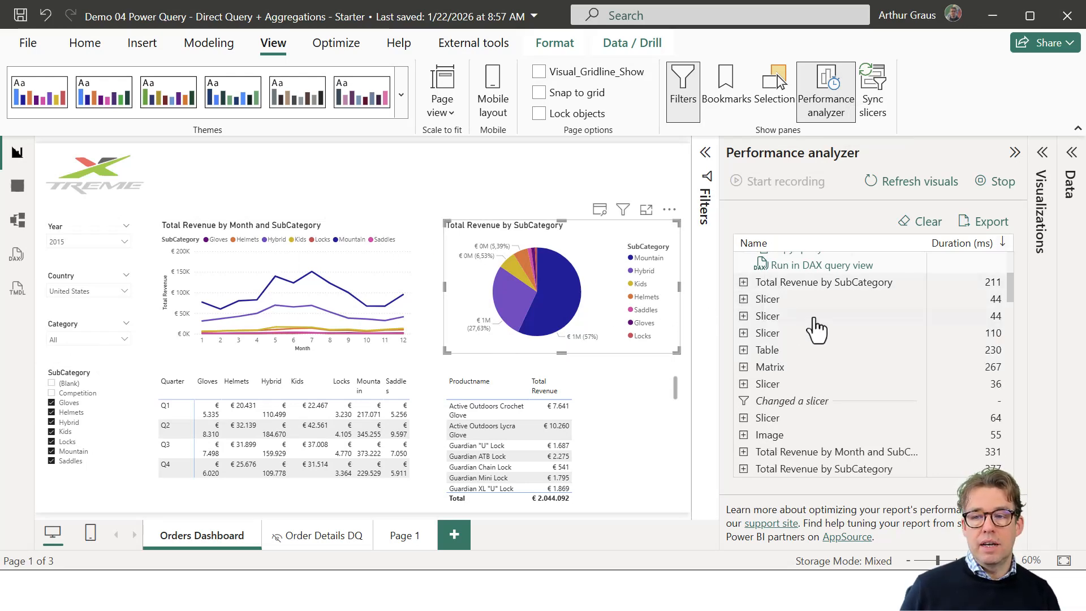
- Clear the recorded timings, refresh the visuals again, and inspect the query durations of the Total Revenue by Month and SubCategory chart
click(926, 223)
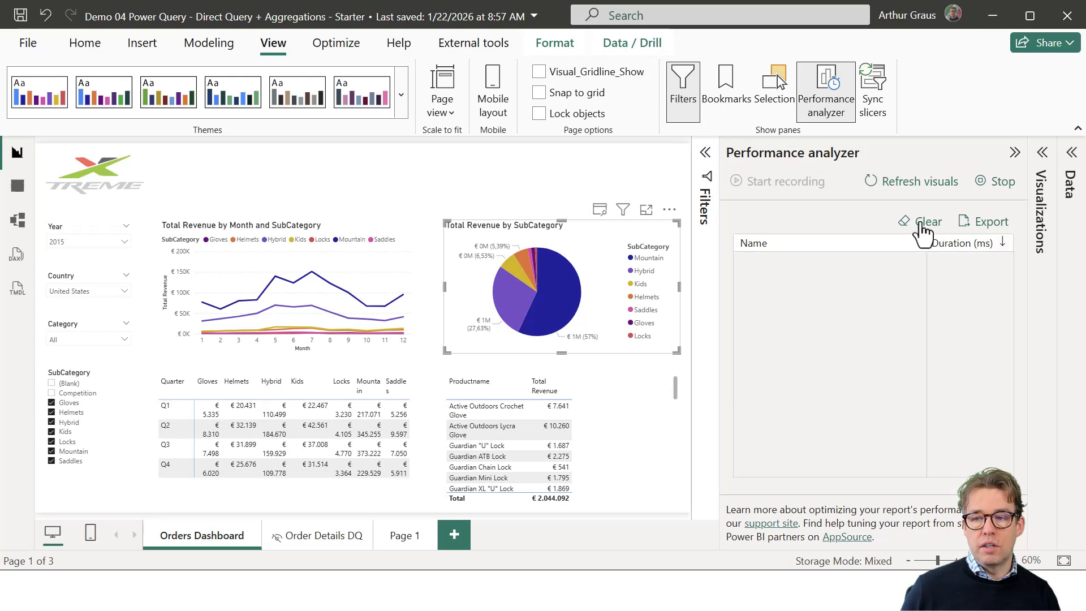
click(901, 186)
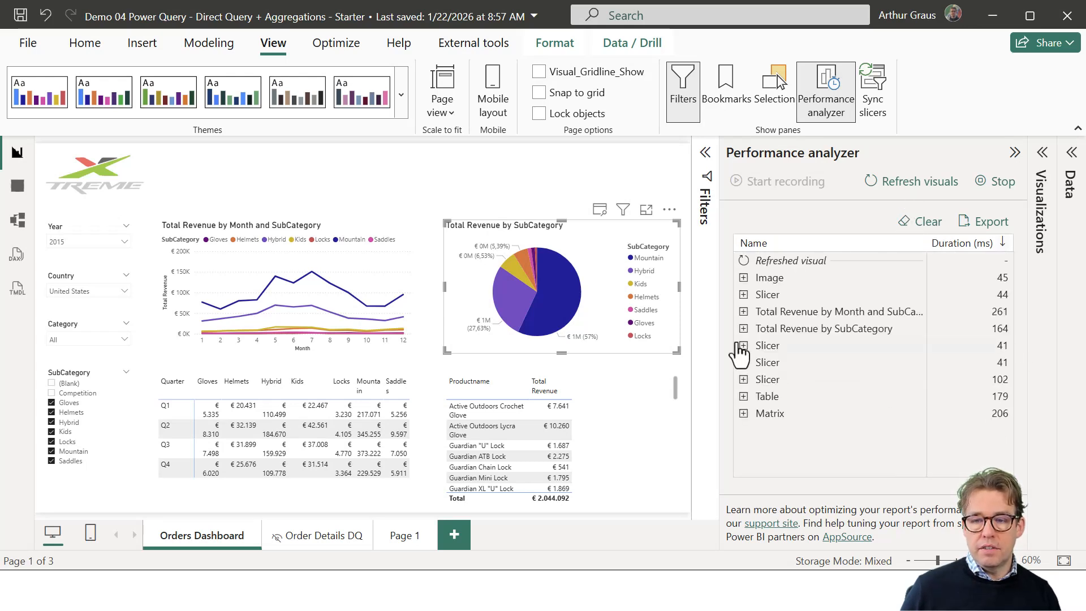
click(744, 312)
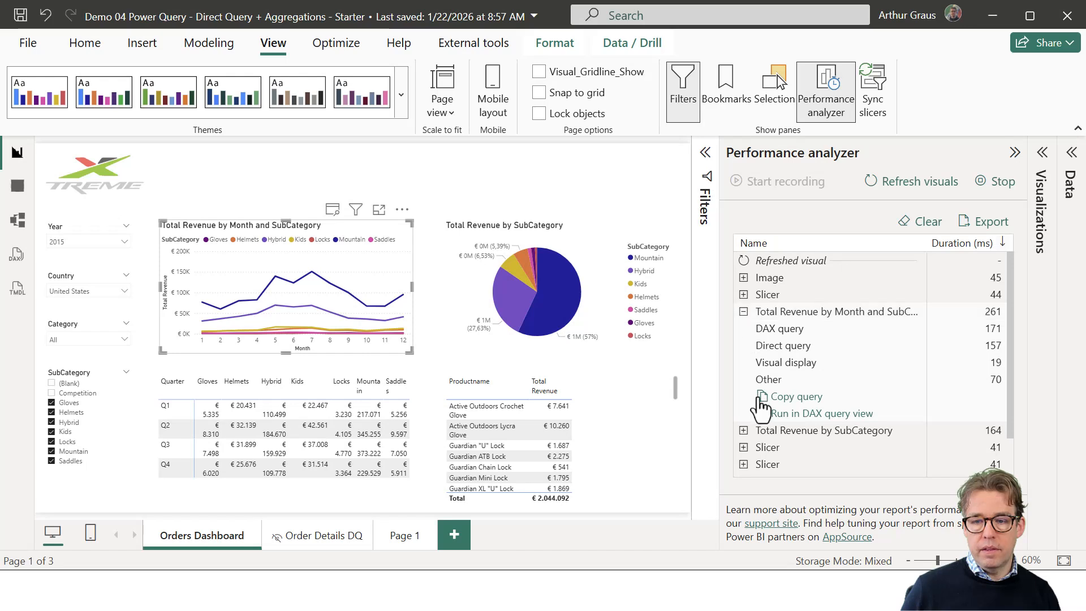
mouse_move(767, 382)
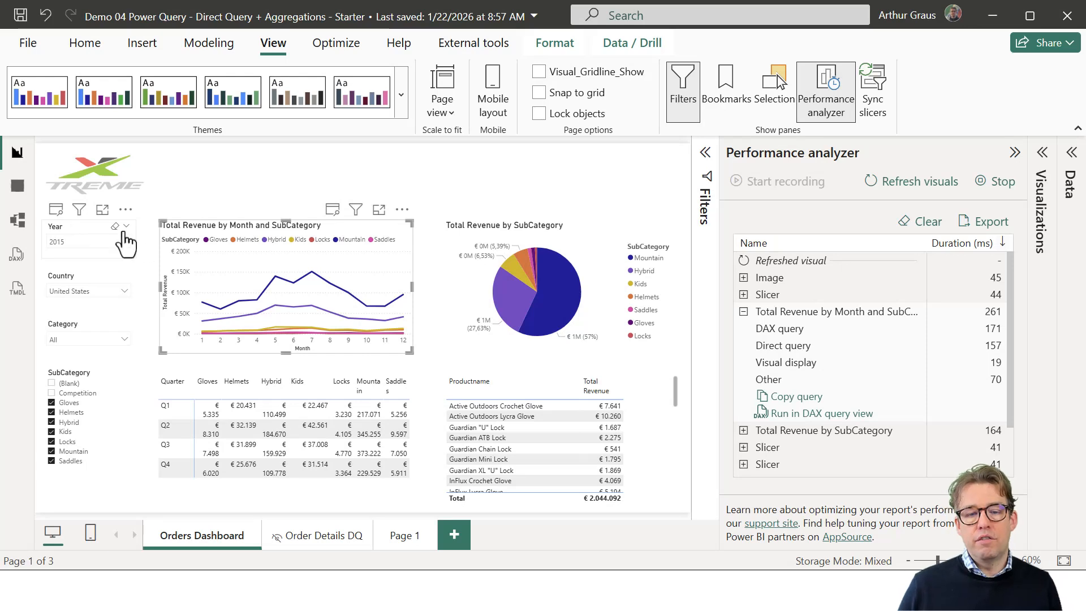
- Drill through from the Q1 Helmets value in the matrix to the Order Details DQ page
right_click(239, 407)
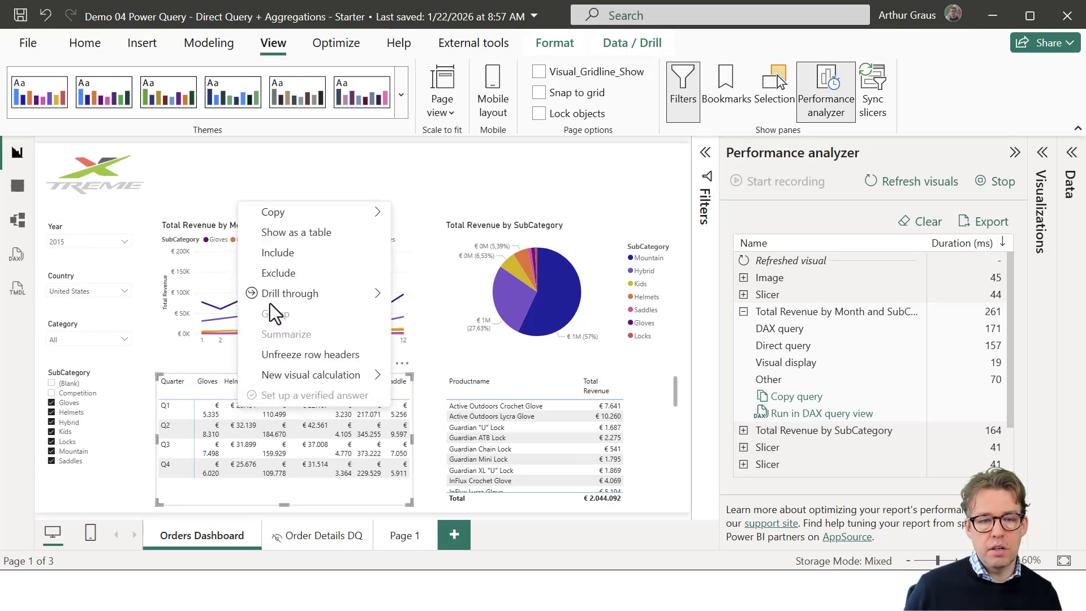
mouse_move(273, 300)
click(419, 294)
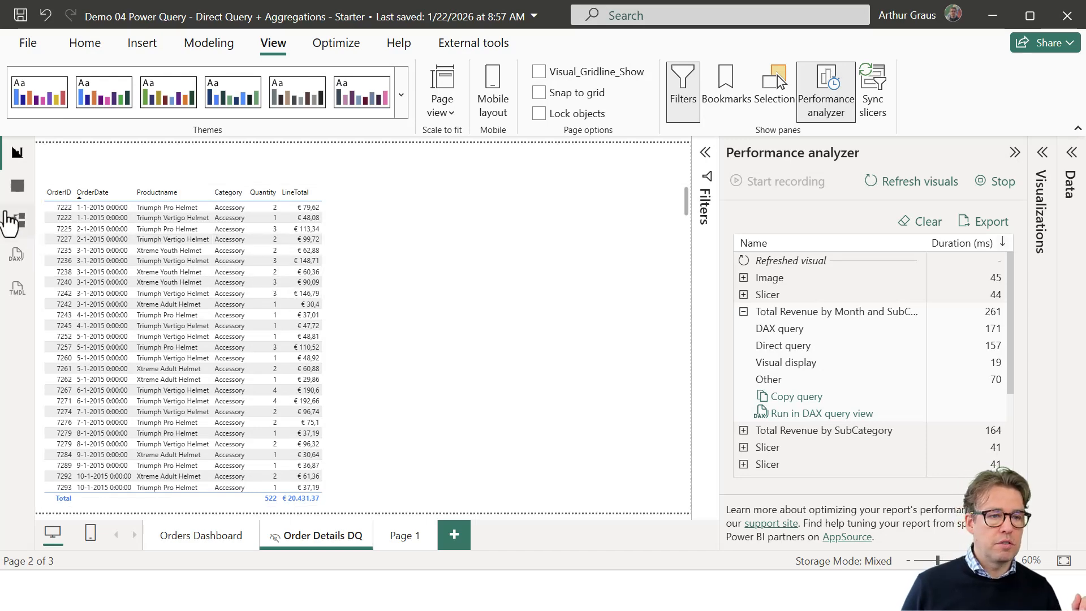
- Inspect the model diagram and check the storage mode of the Orders_DQ, Products_DQ and ProductCategories_DQ tables
click(17, 220)
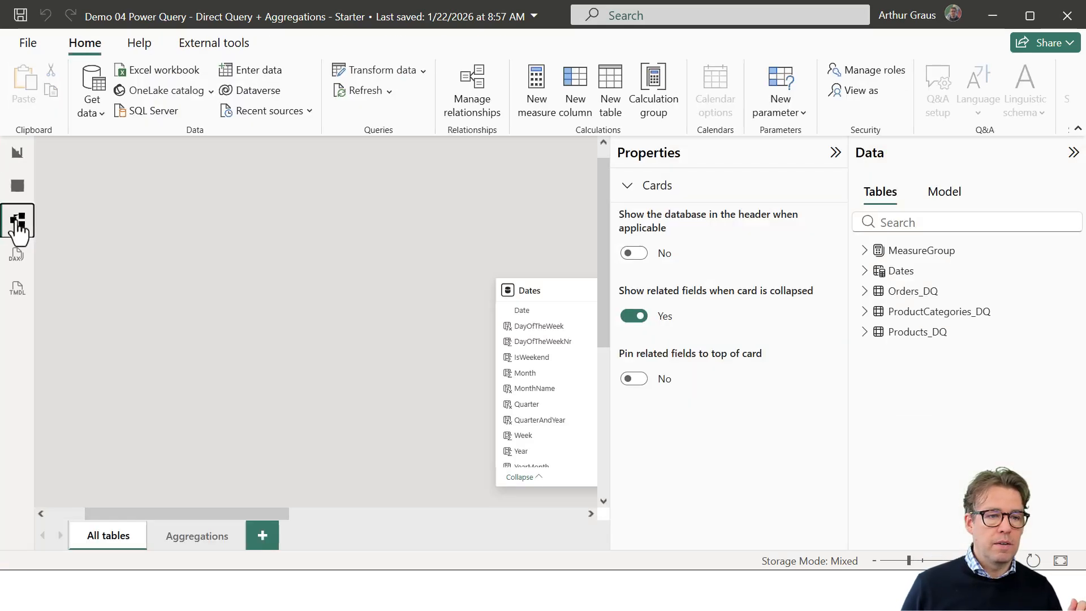
click(836, 153)
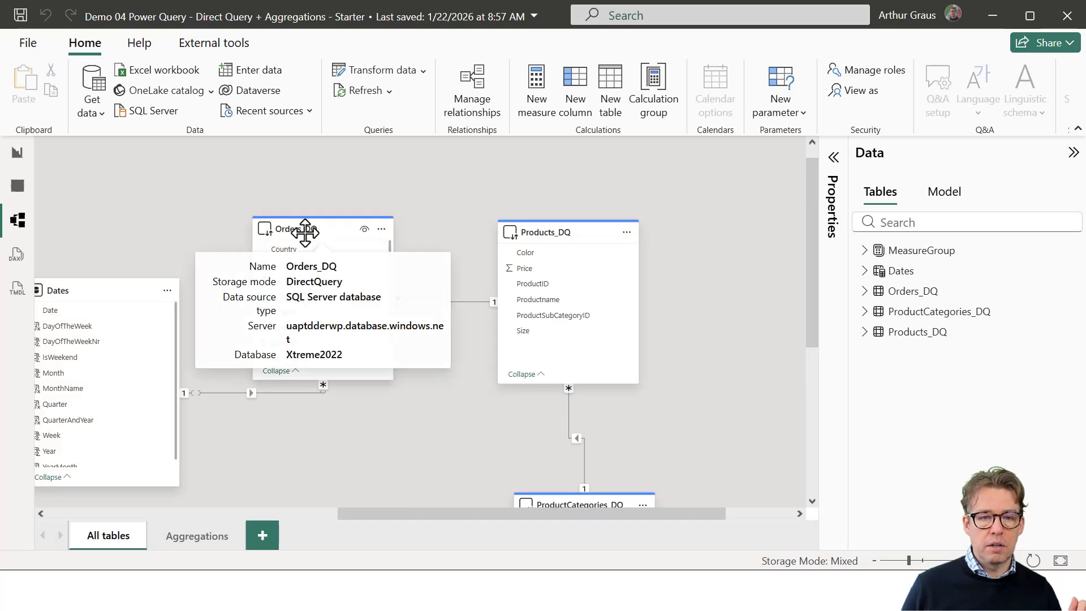
mouse_move(591, 243)
scroll(769, 360, down, 3)
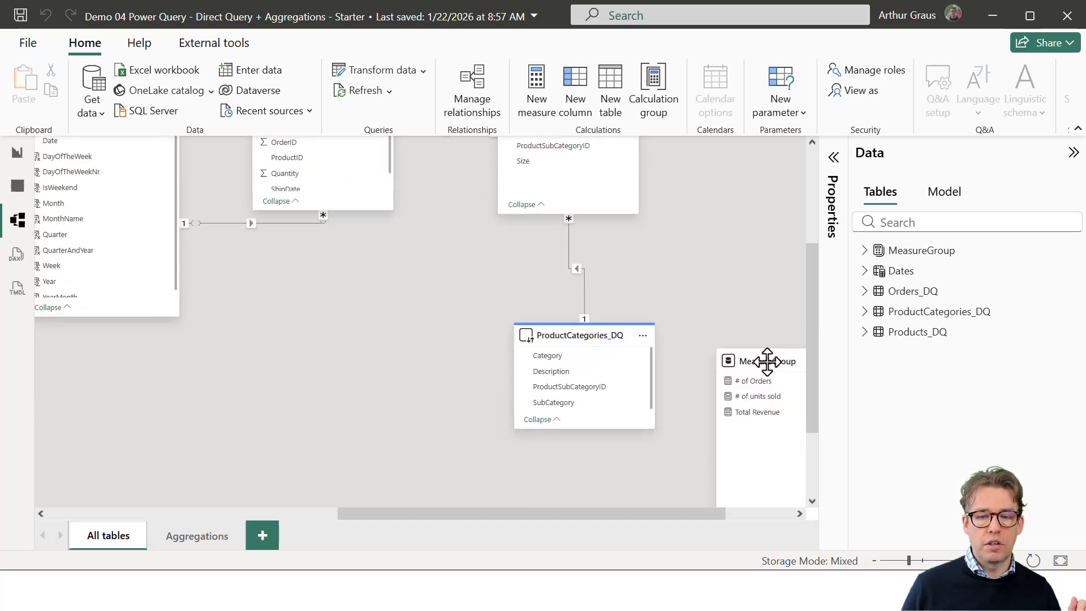
mouse_move(611, 332)
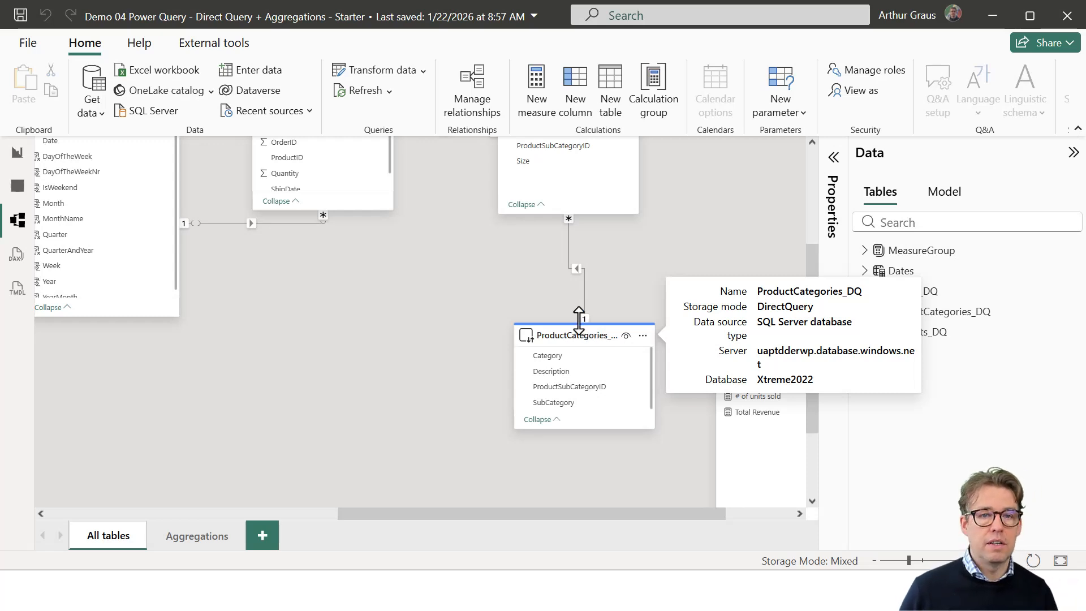
- Switch to Power Query Editor and examine the rows and columns of the OrdersPerMonth query, including Quantity and LineTotal
click(340, 76)
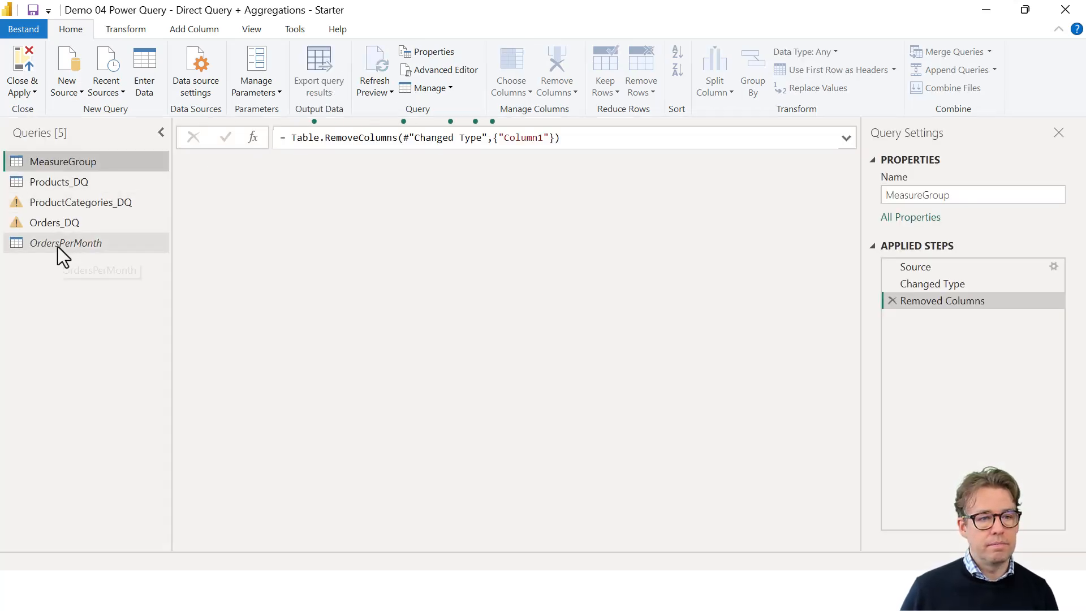
click(56, 245)
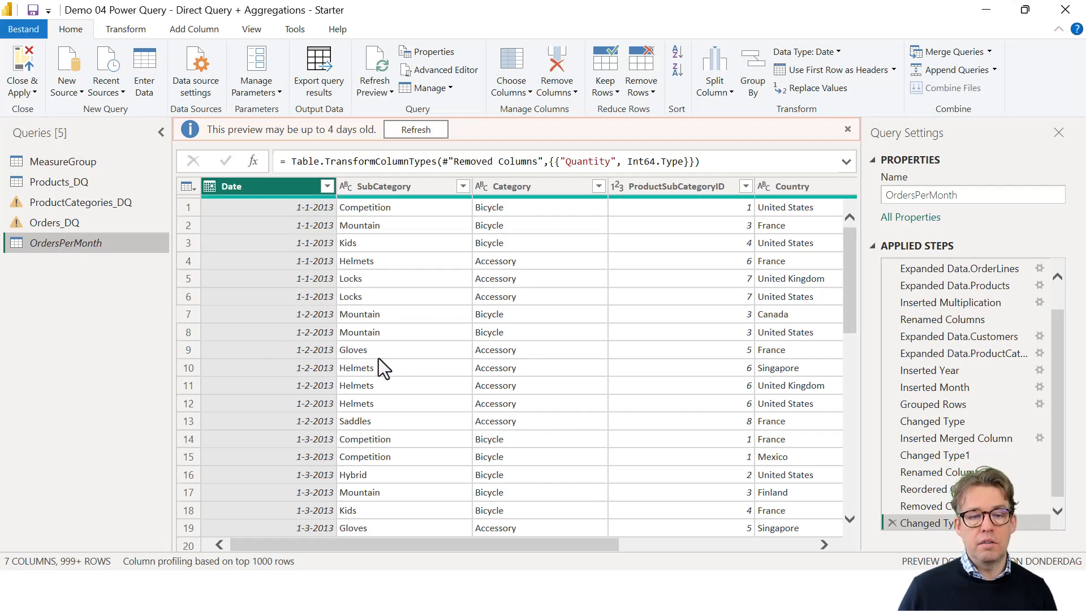
scroll(379, 358, down, 8)
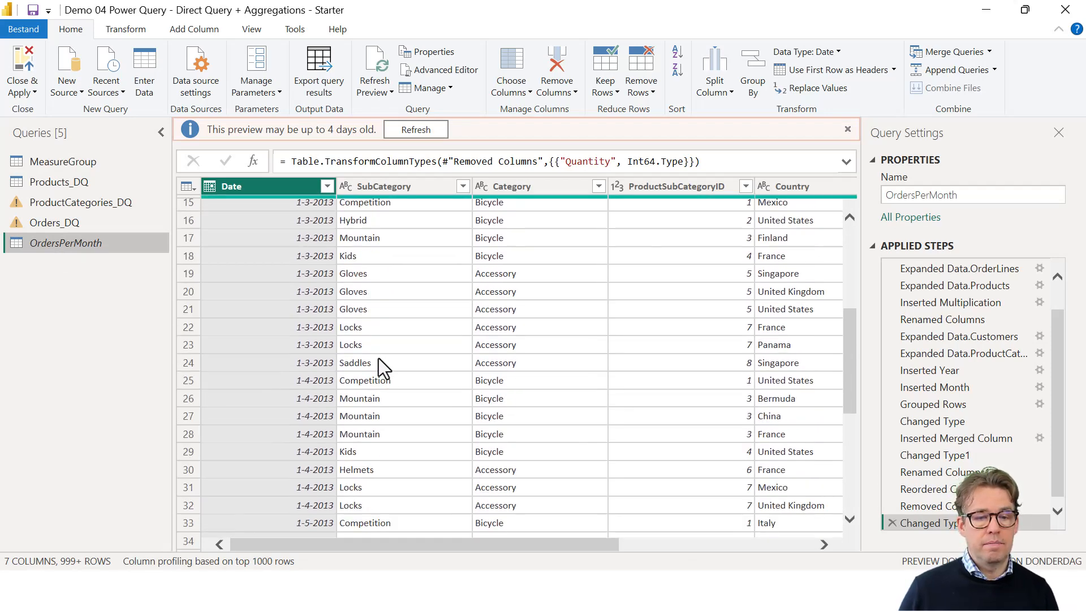
scroll(378, 358, down, 3)
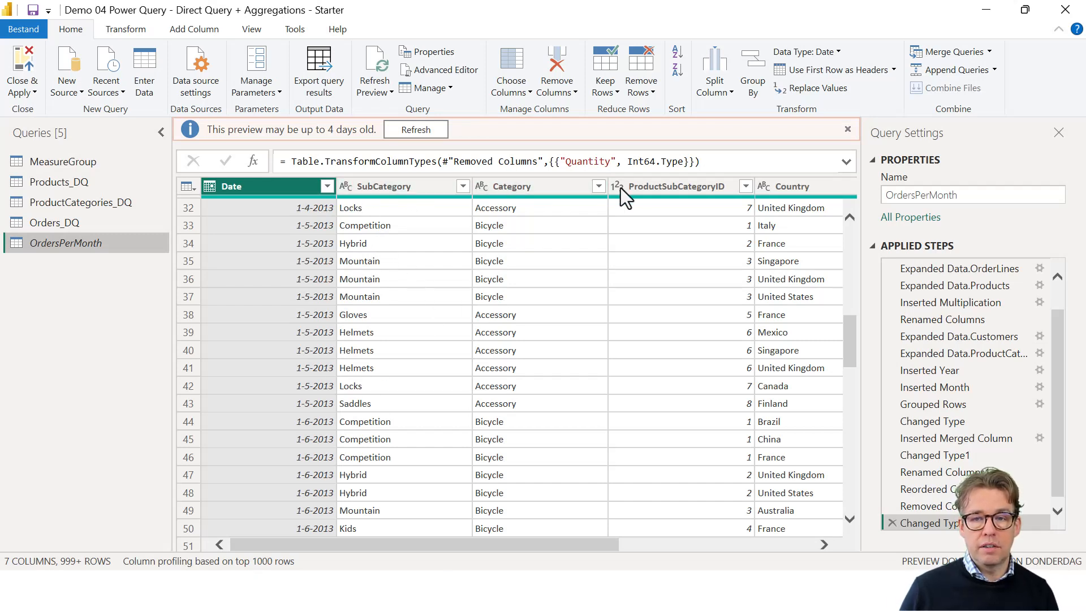
drag(581, 546, 824, 551)
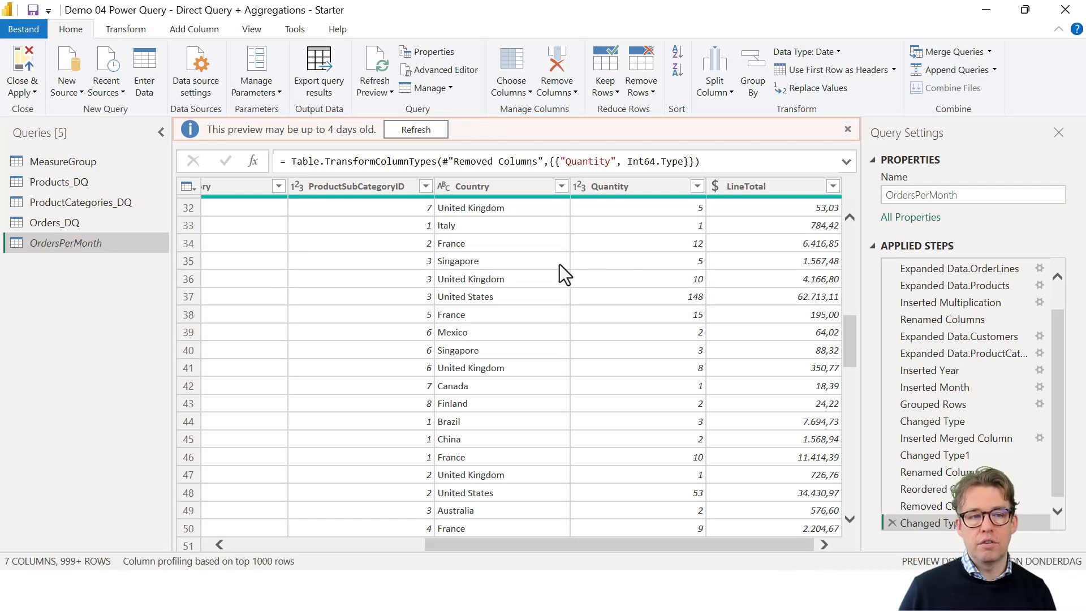
- Enable loading of the OrdersPerMonth query with its connection settings confirmed, and apply the query changes to the model
right_click(83, 242)
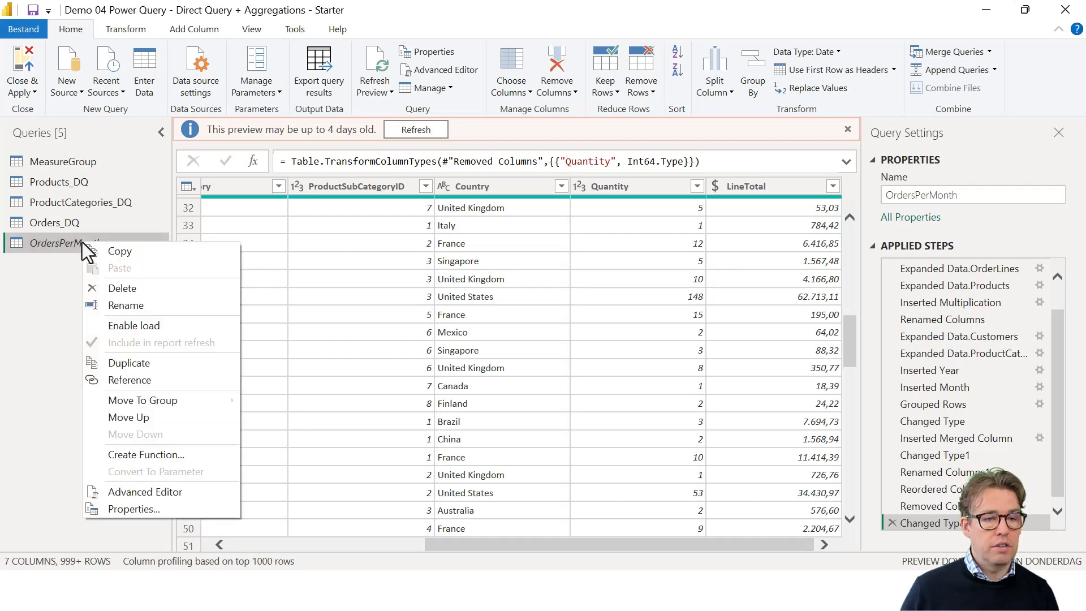
click(129, 328)
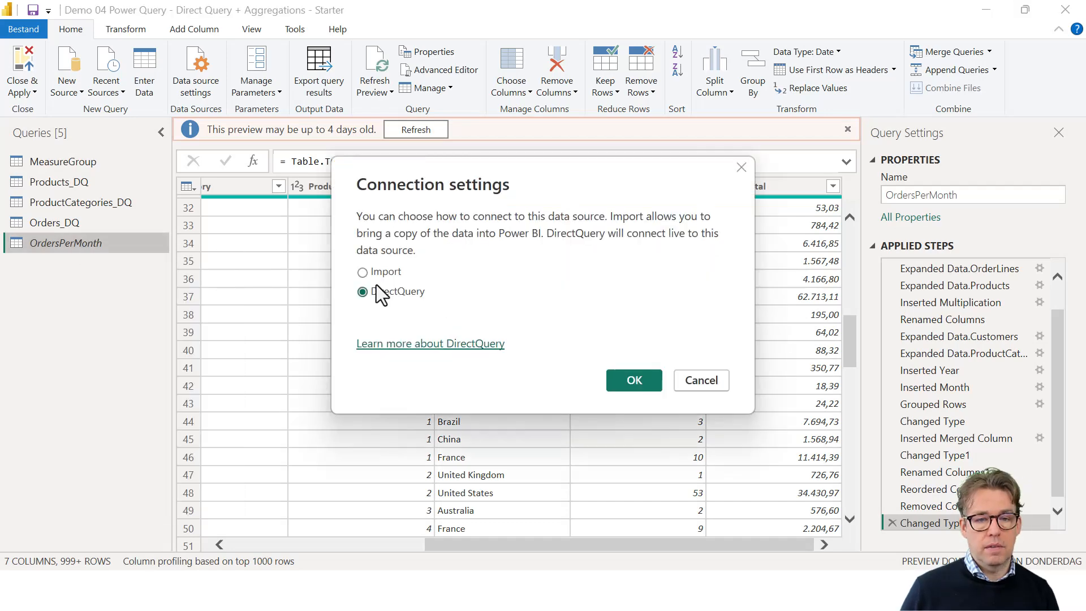
click(617, 386)
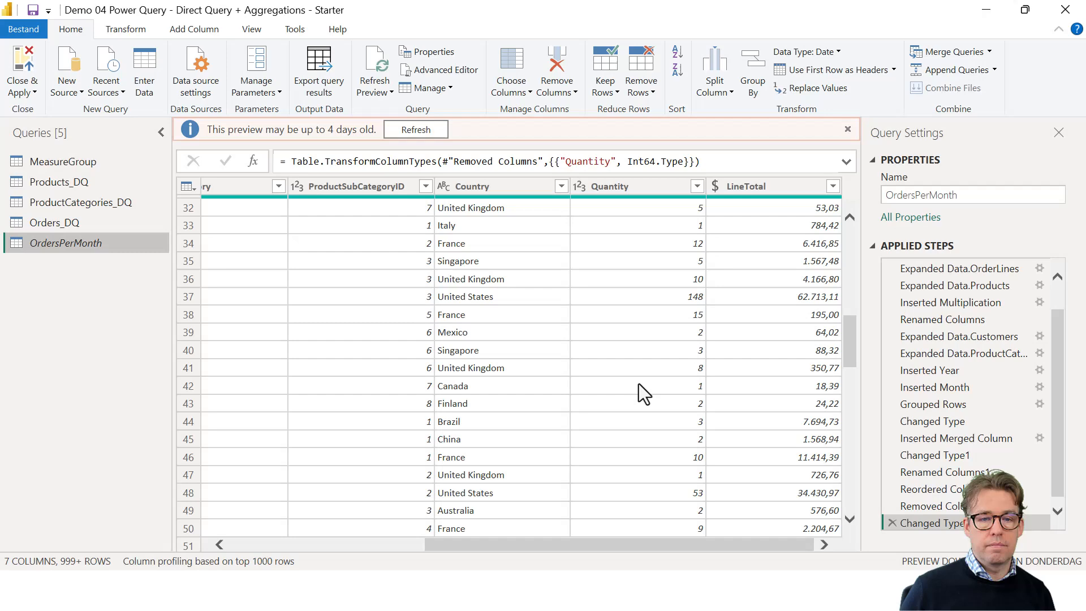
click(23, 63)
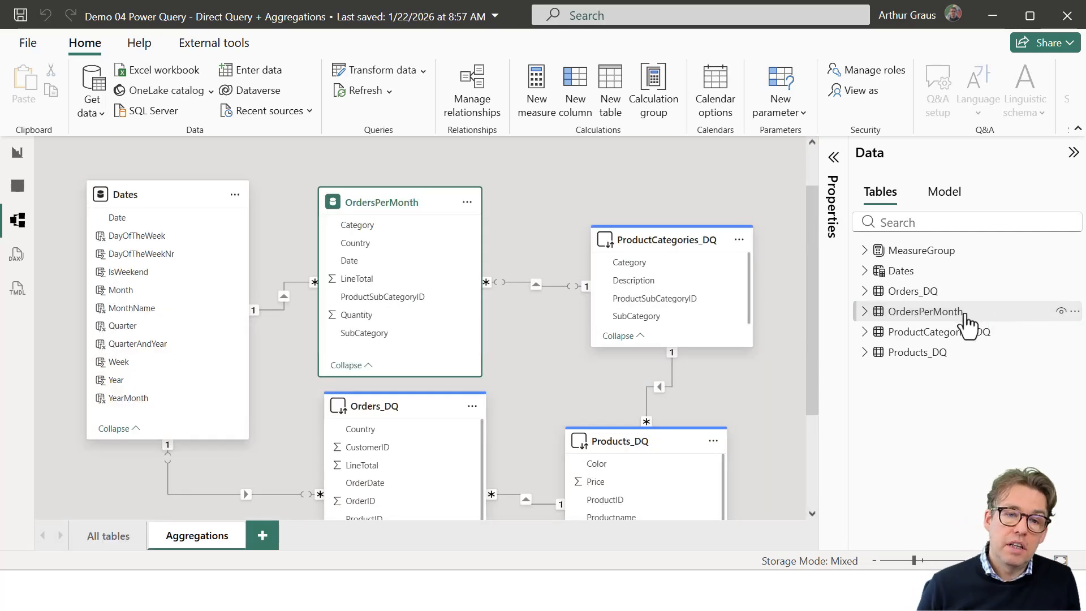
- Review the aggregation mappings of the OrdersPerMonth table, close them without changes, and hide the table in report view
mouse_move(376, 212)
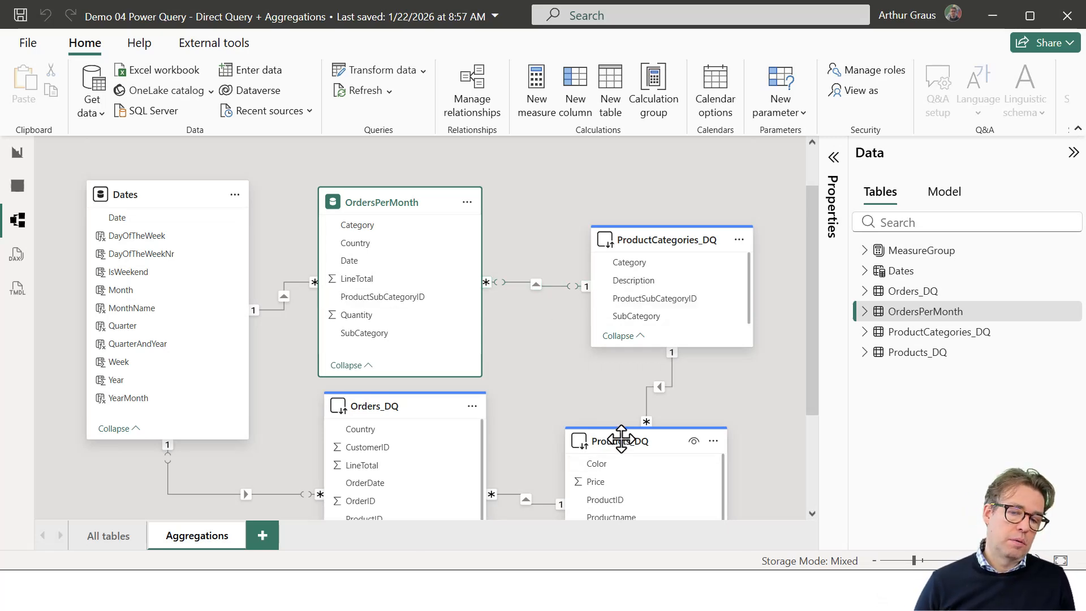
mouse_move(621, 439)
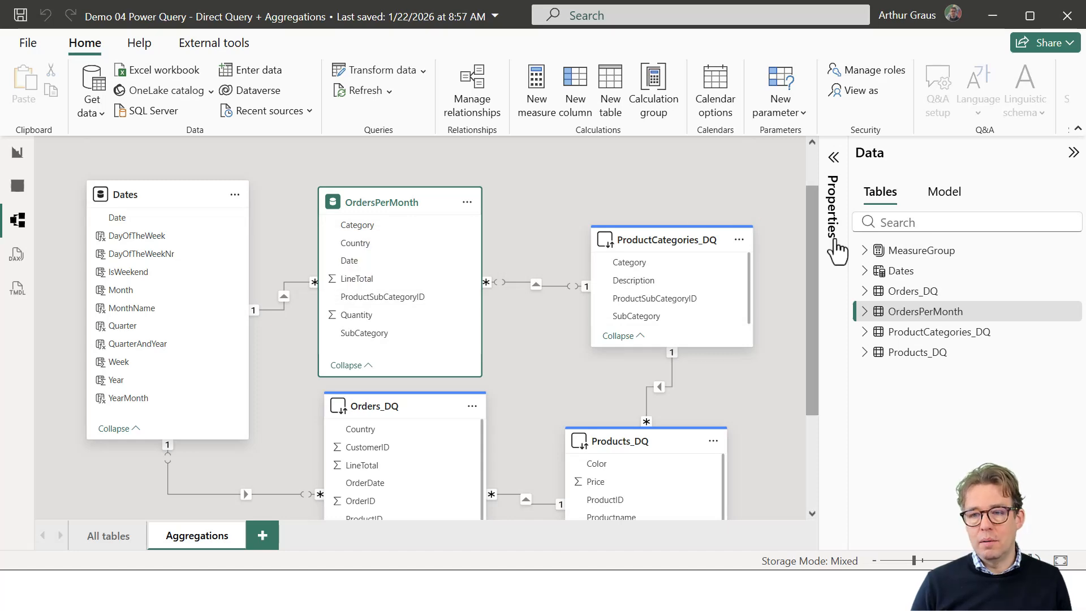
right_click(918, 320)
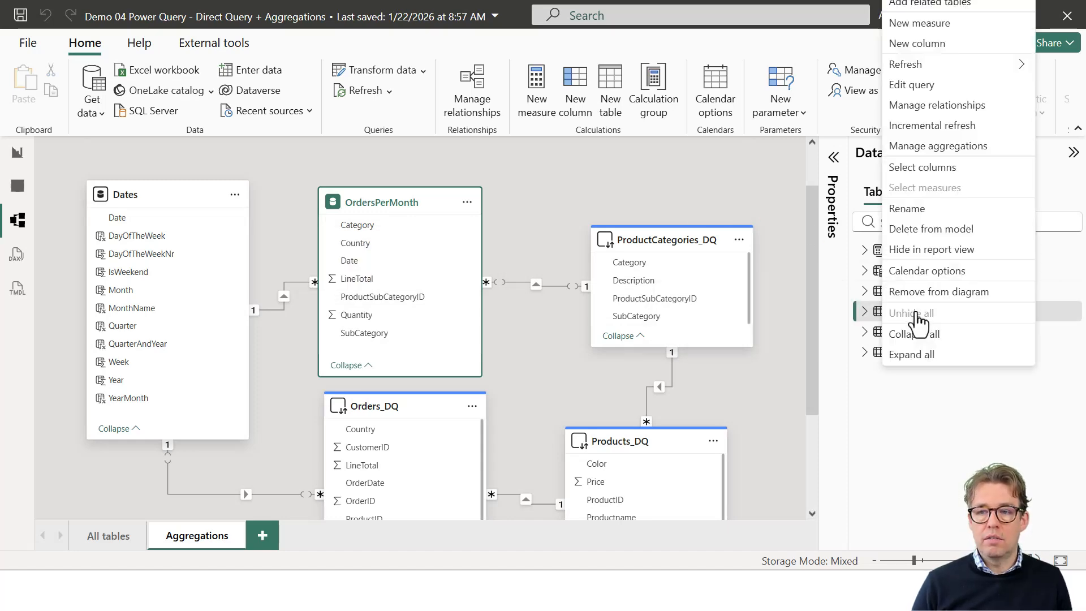
click(926, 148)
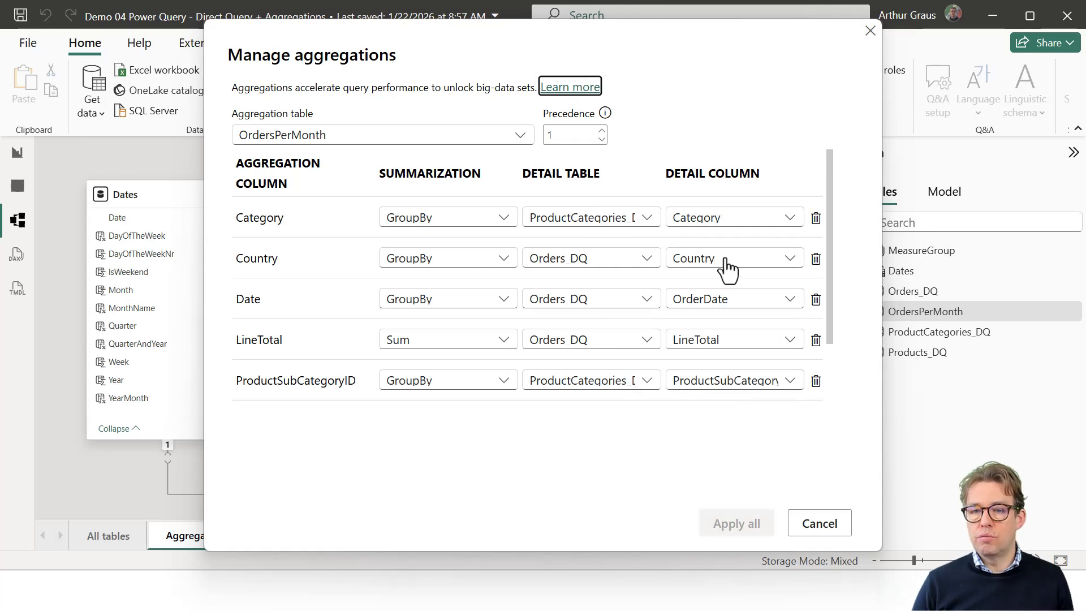
scroll(719, 237, down, 2)
scroll(755, 305, up, 3)
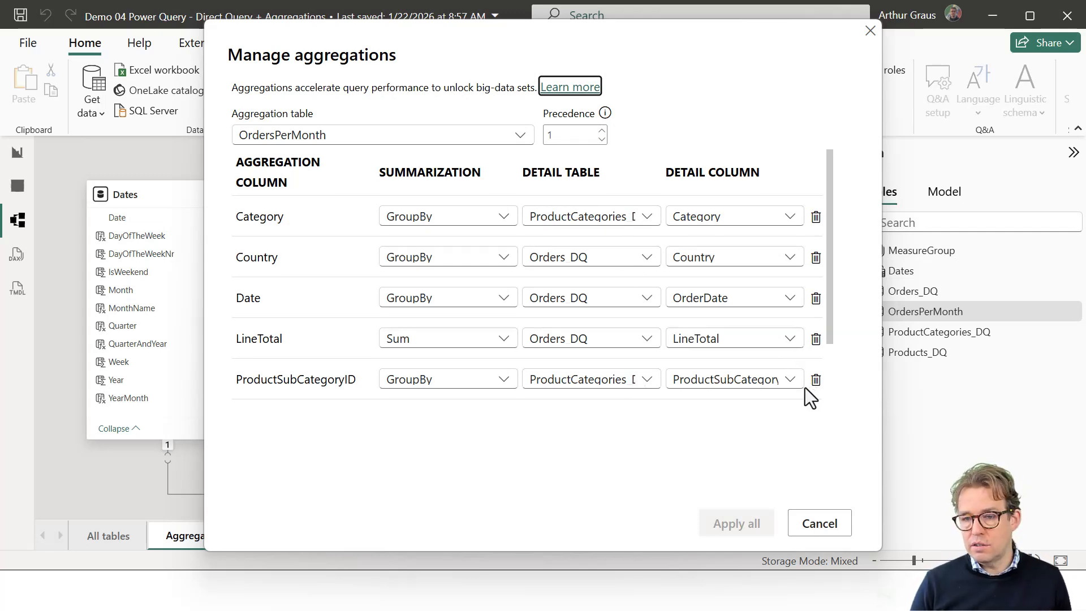
scroll(797, 407, down, 2)
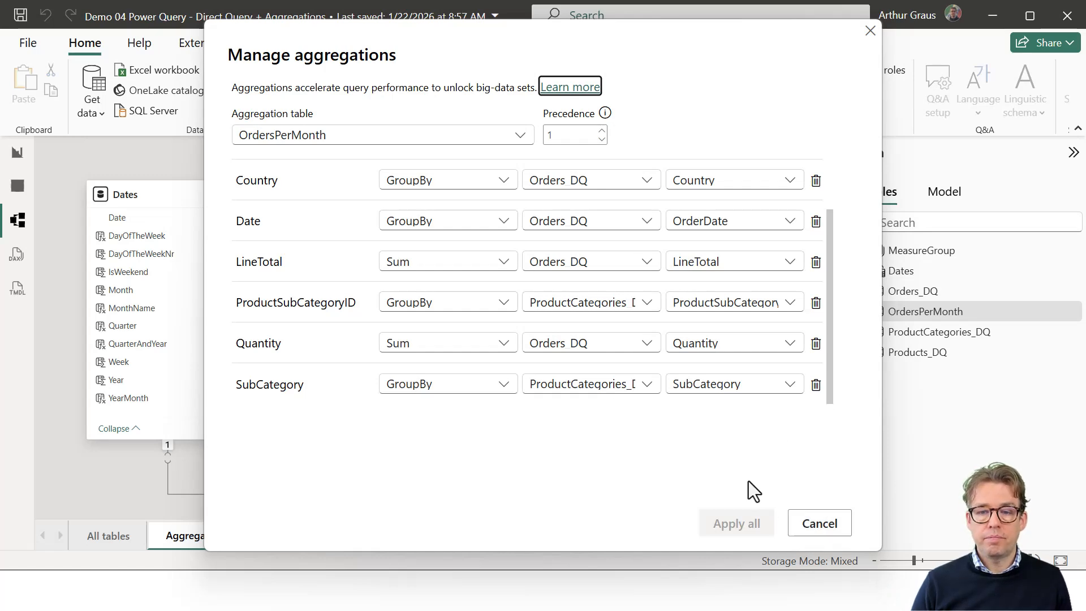
click(817, 524)
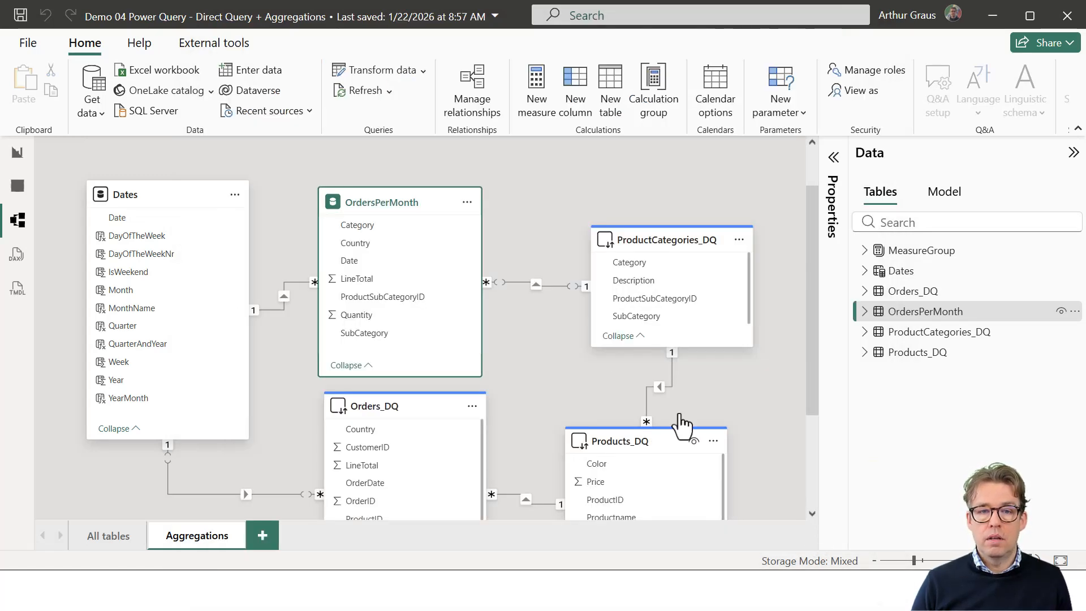
click(1061, 311)
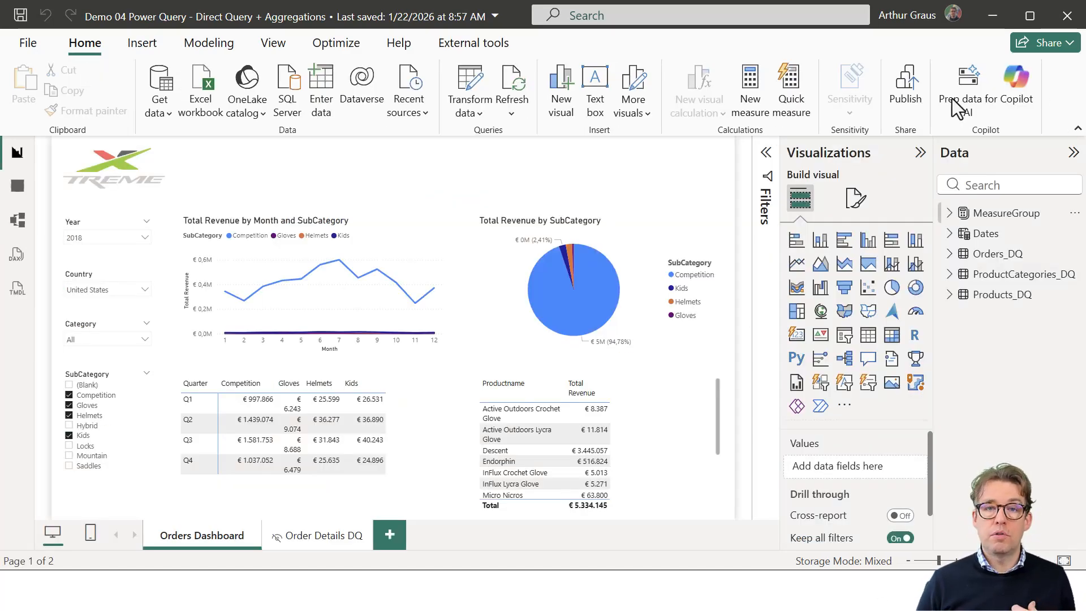
- Record the Orders Dashboard in Performance analyzer, refresh its visuals, and examine the duration breakdown of the Total Revenue visuals
click(273, 42)
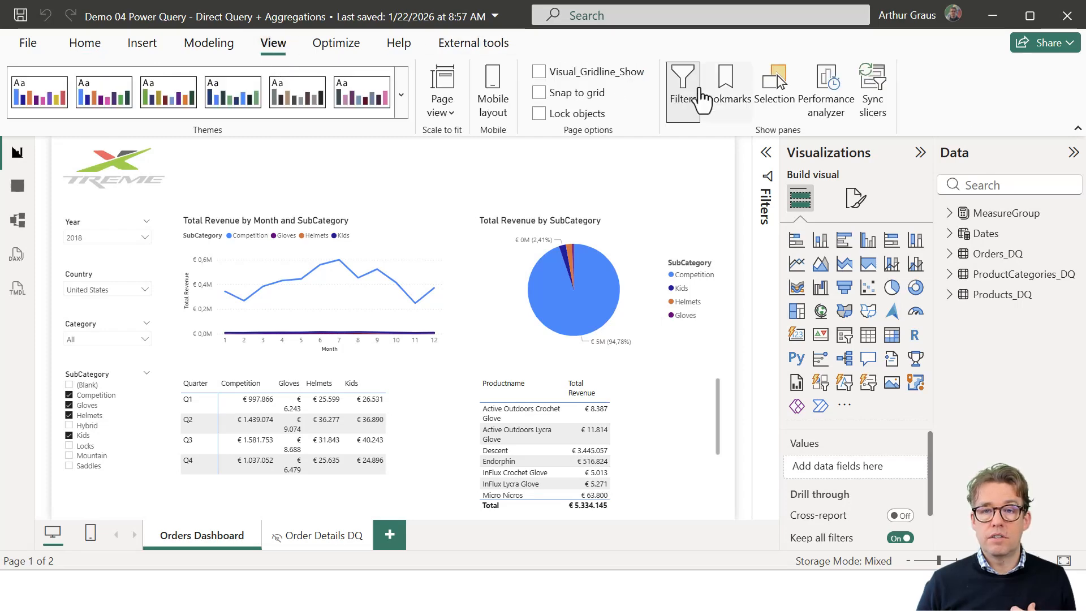
click(837, 116)
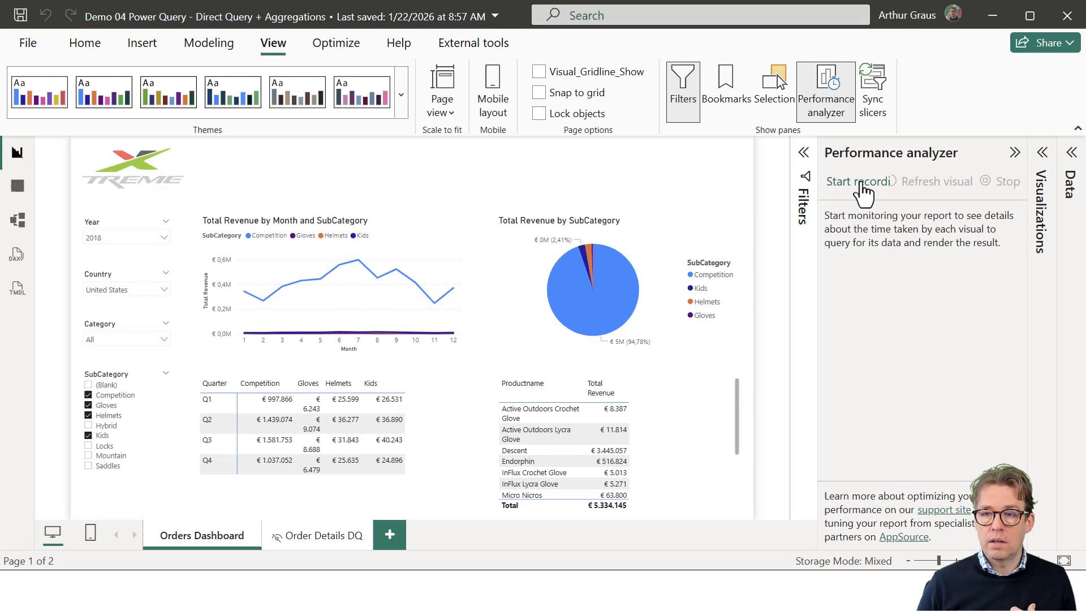
click(862, 181)
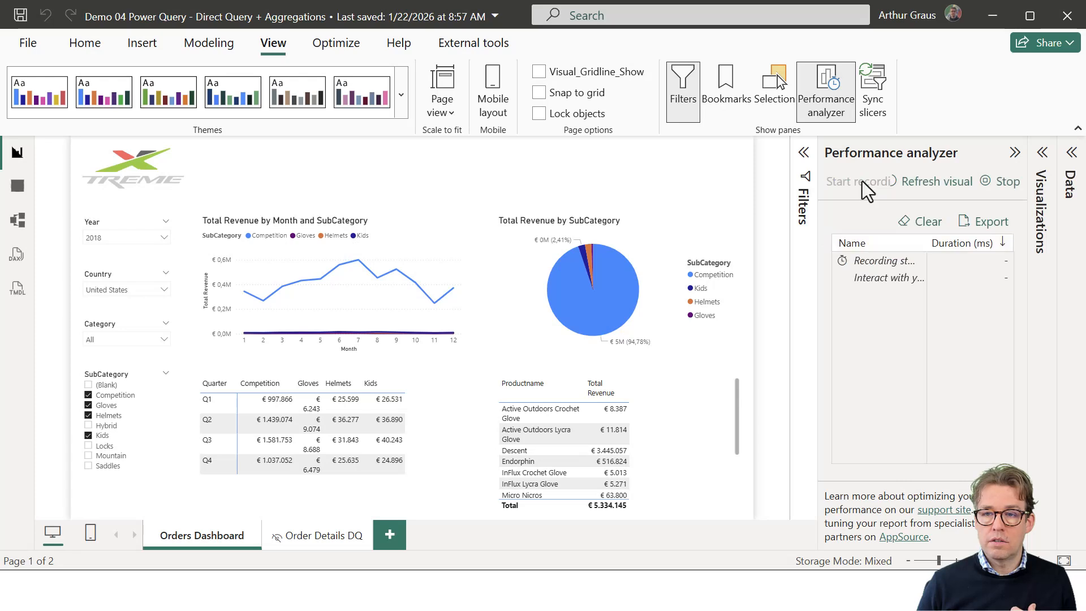
click(933, 181)
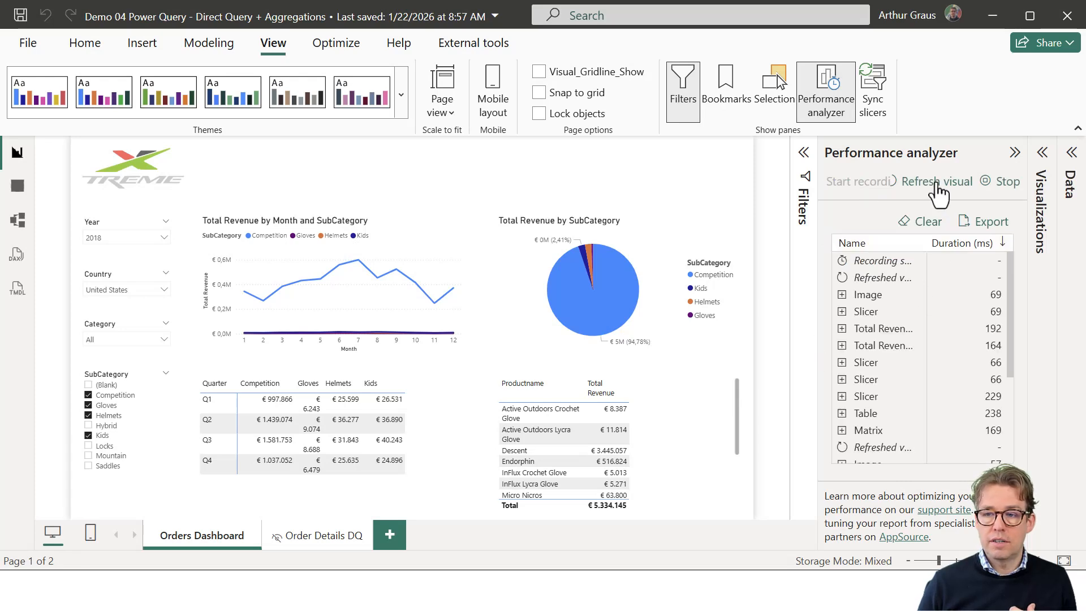
click(842, 328)
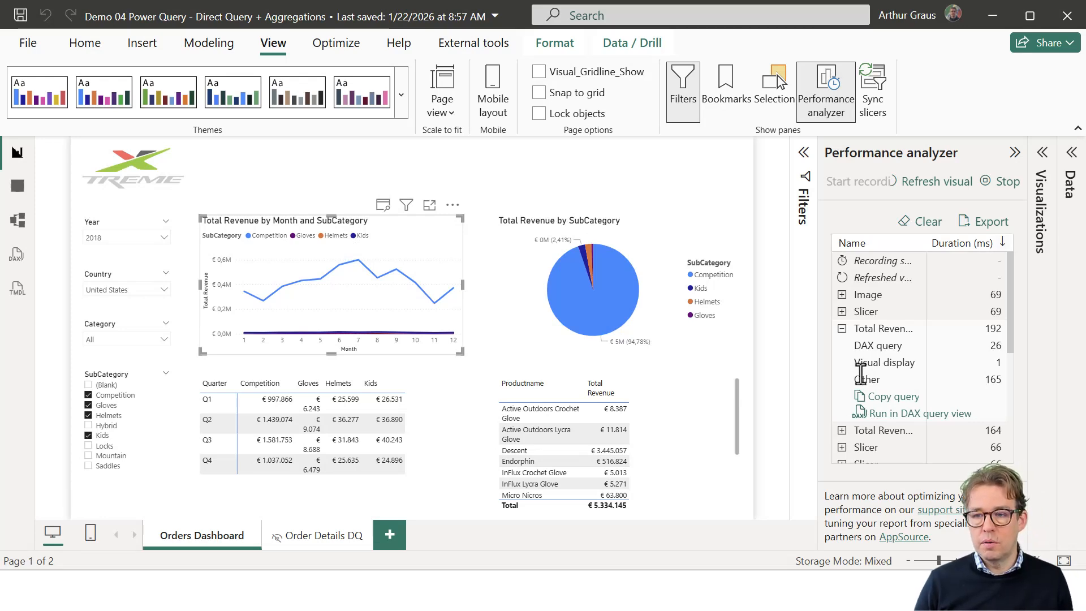
click(843, 329)
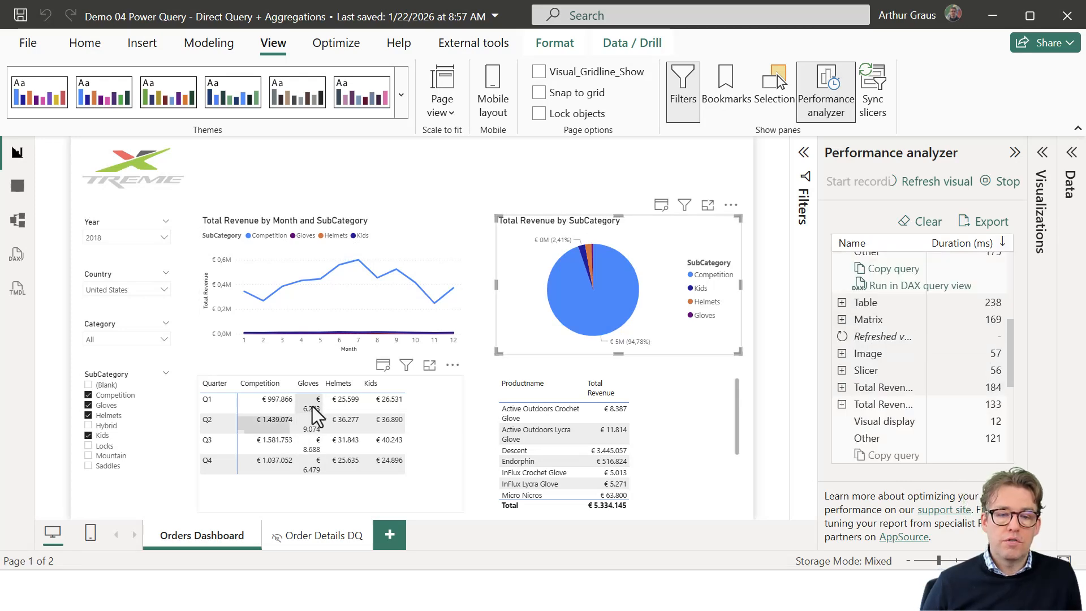
- Drill through from the Q1 Gloves value in the quarterly matrix to the Order Details DQ page
right_click(312, 406)
mouse_move(358, 294)
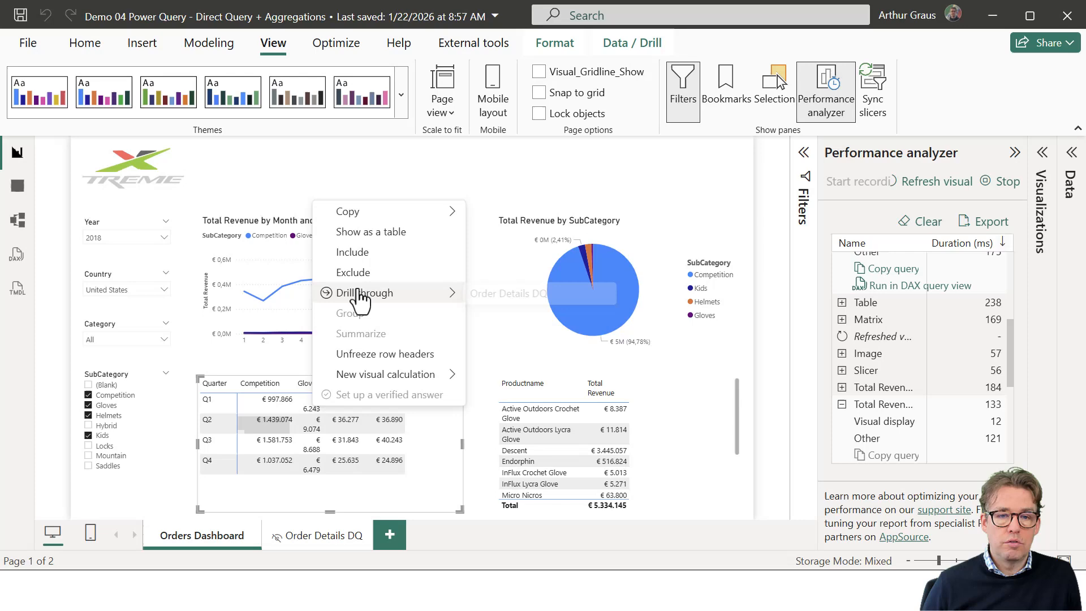
click(562, 295)
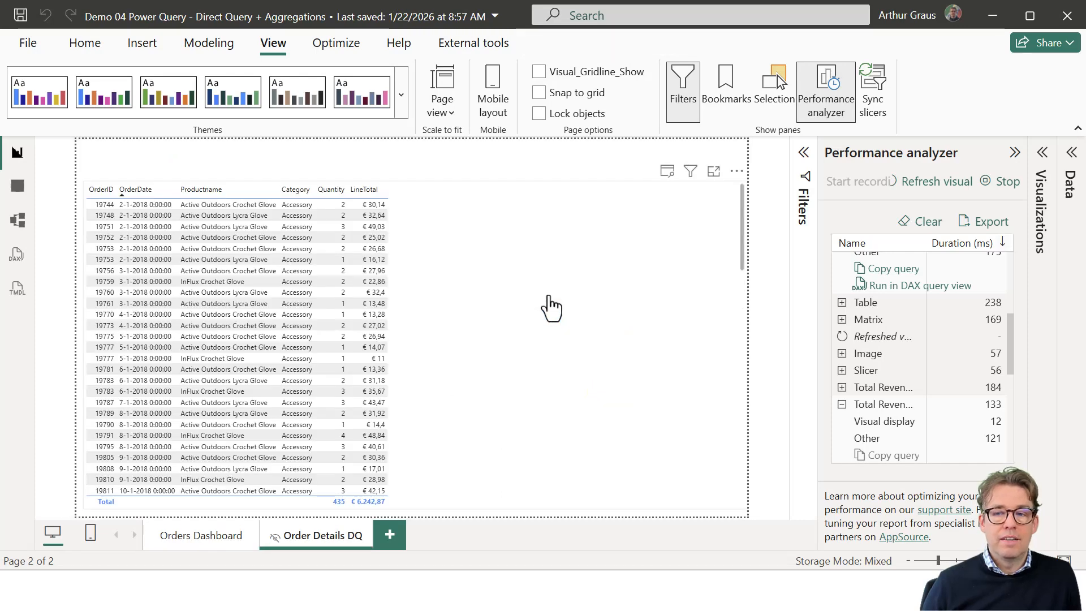
- Clear the recorded results, refresh the Order Details DQ visuals, examine the Table's duration breakdown, and return to the Orders Dashboard page
click(923, 221)
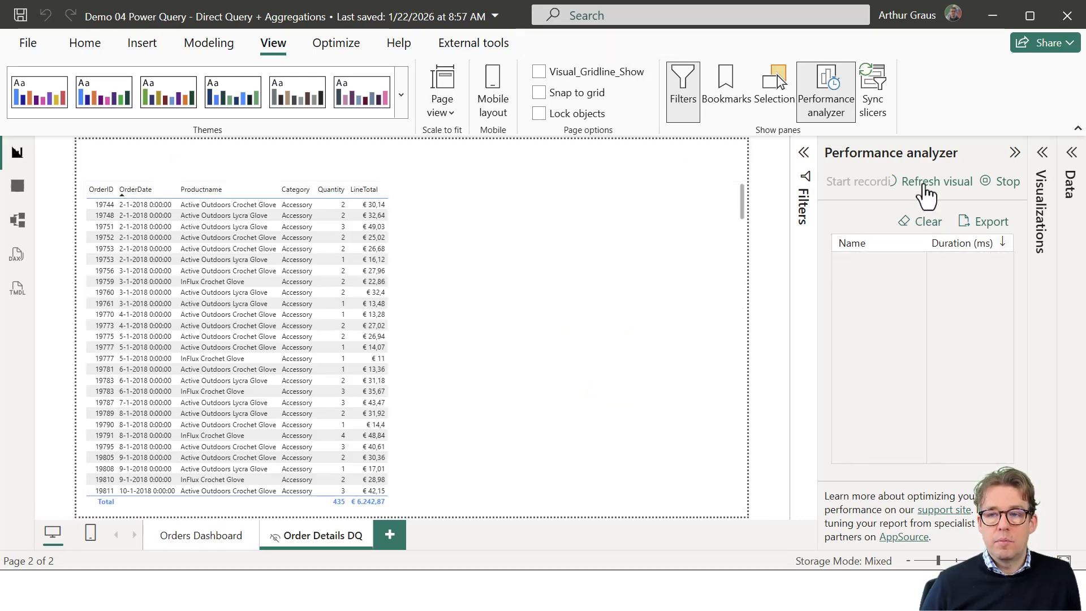
click(924, 186)
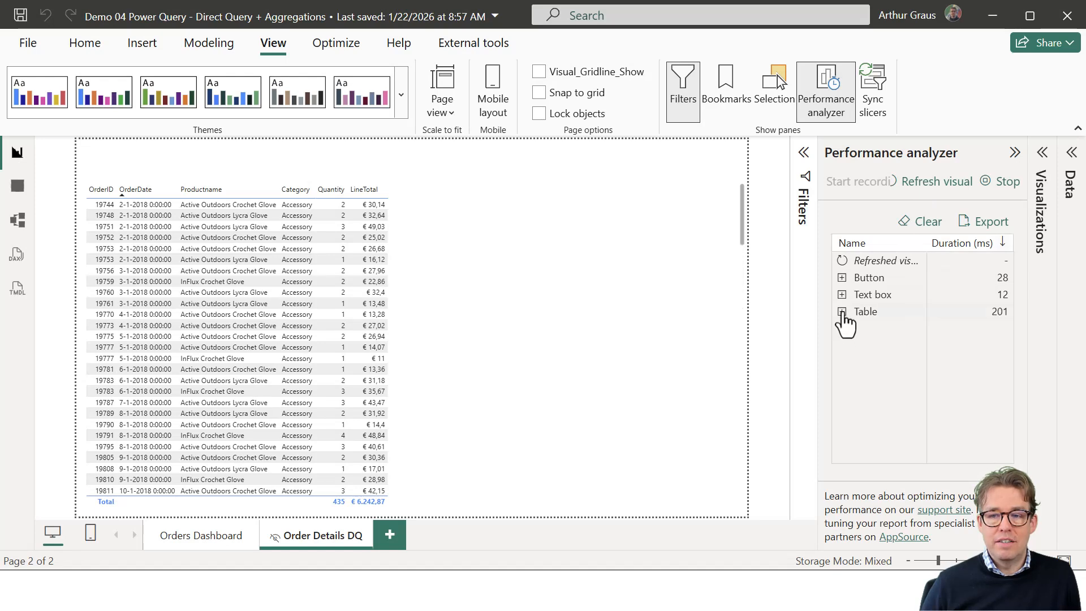
click(841, 312)
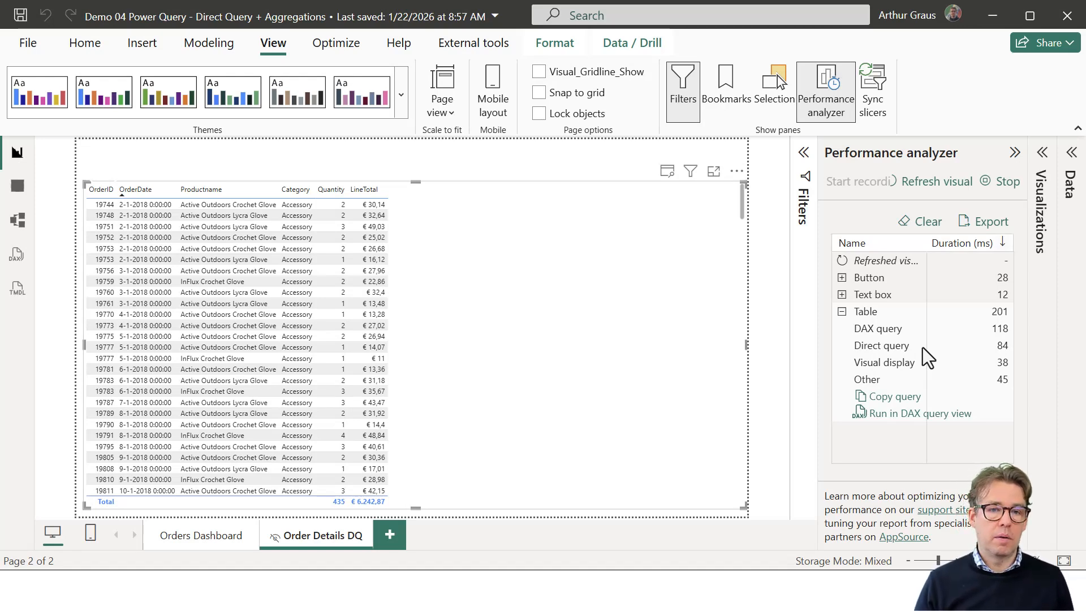
click(210, 535)
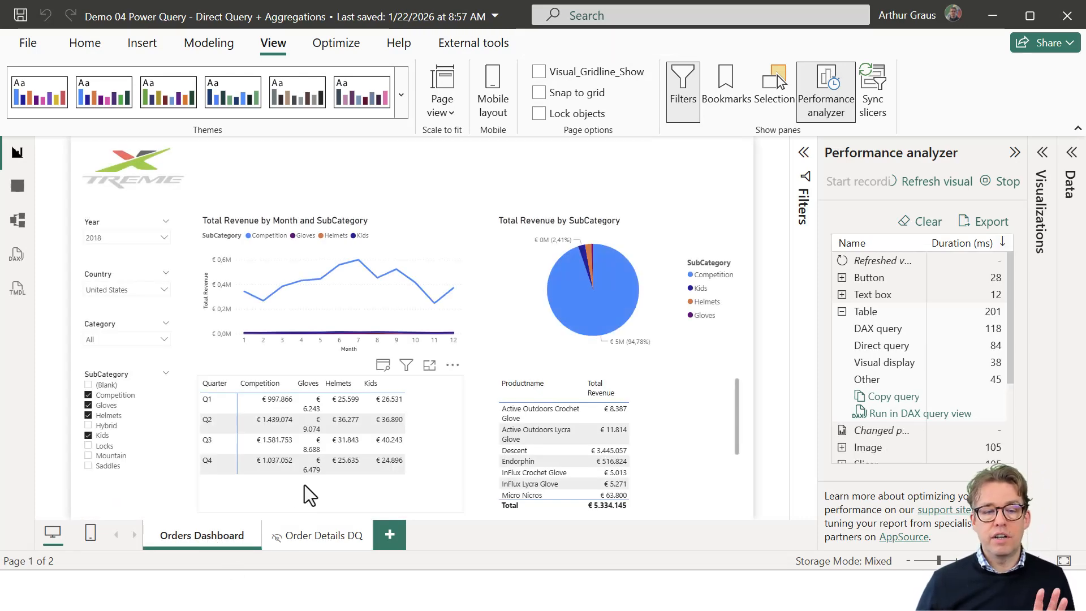
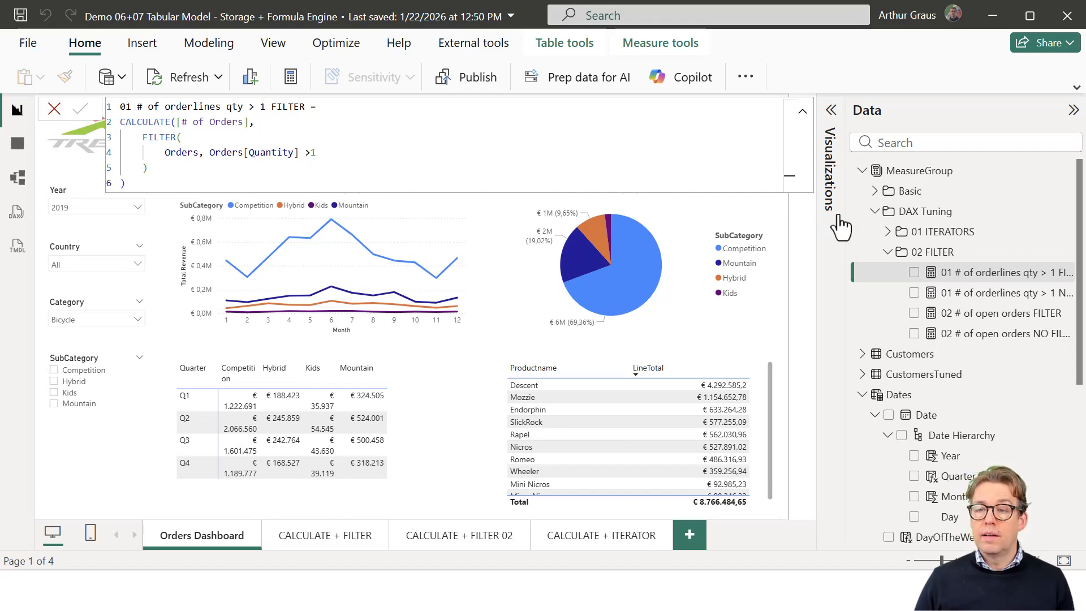
- Compare the DAX formulas of the "01 # of orderlines qty > 1" FILTER and NO FILTER measures, focusing on their filter conditions
click(998, 299)
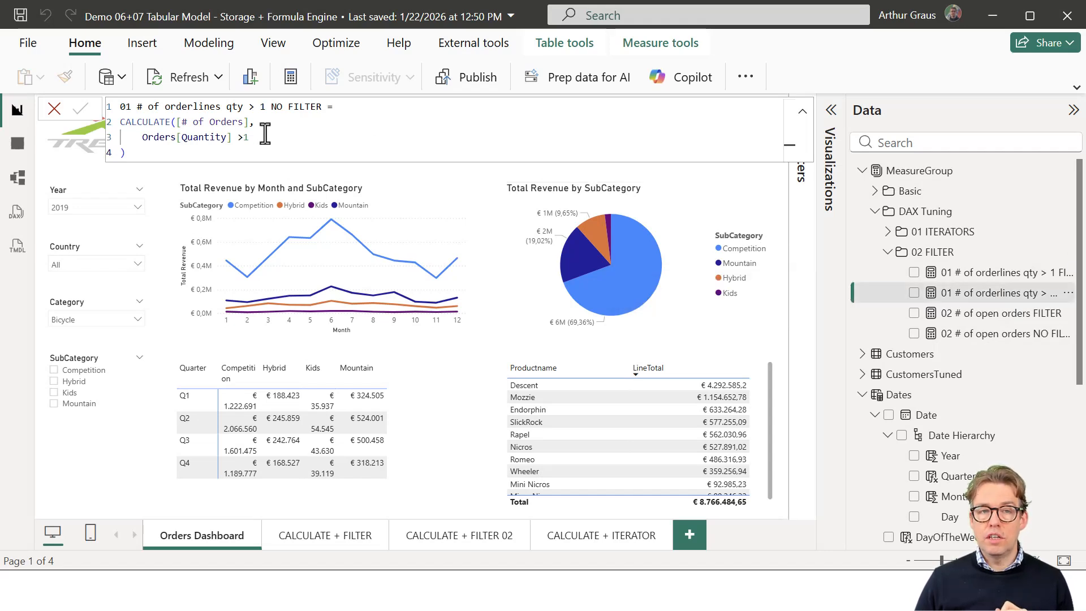
drag(265, 137, 121, 129)
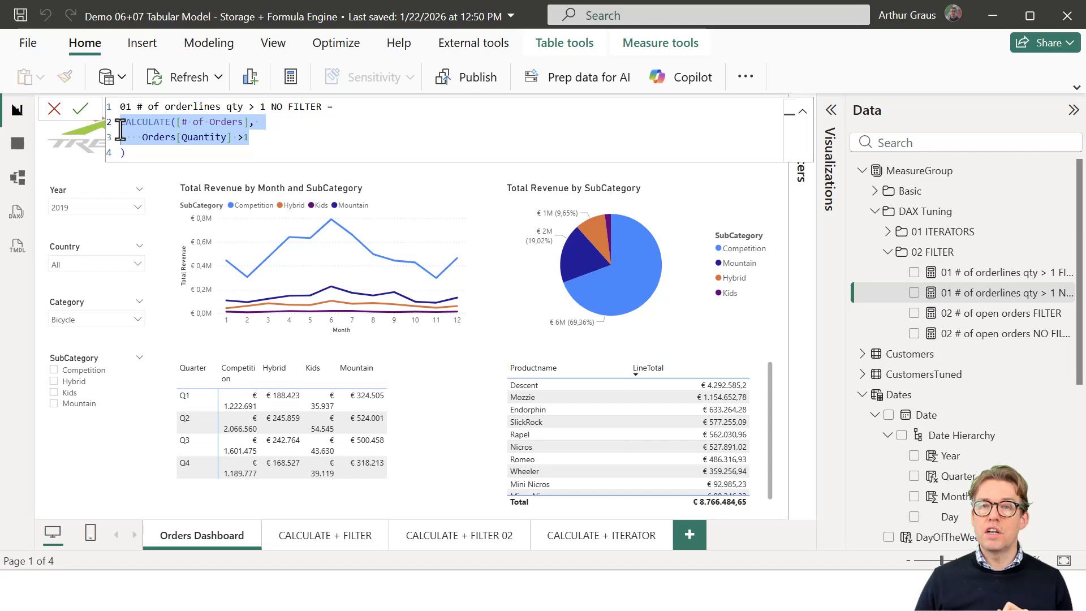
click(1016, 273)
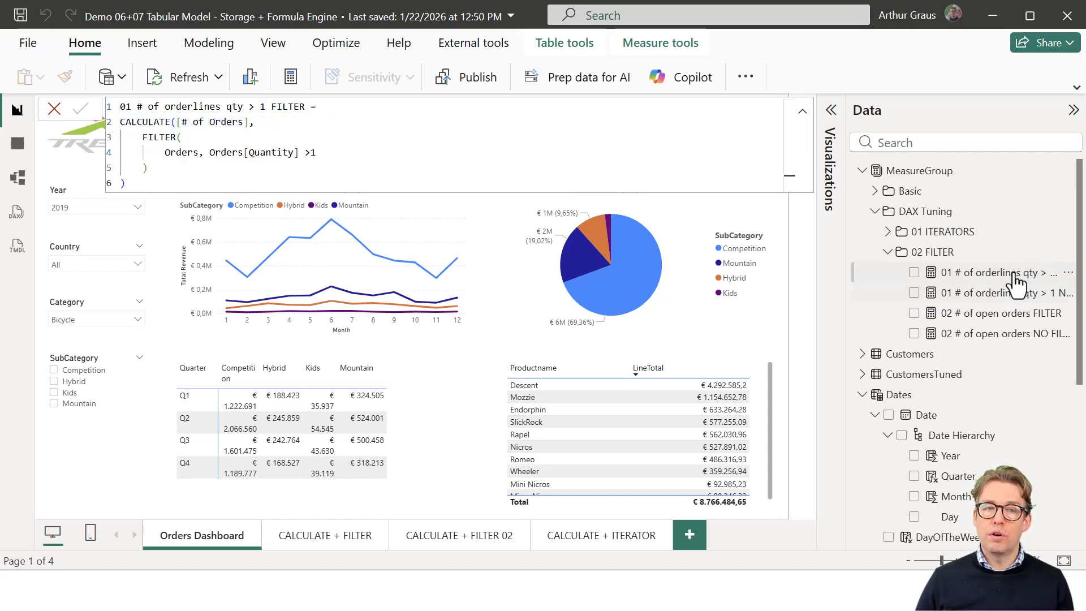
drag(142, 137, 199, 173)
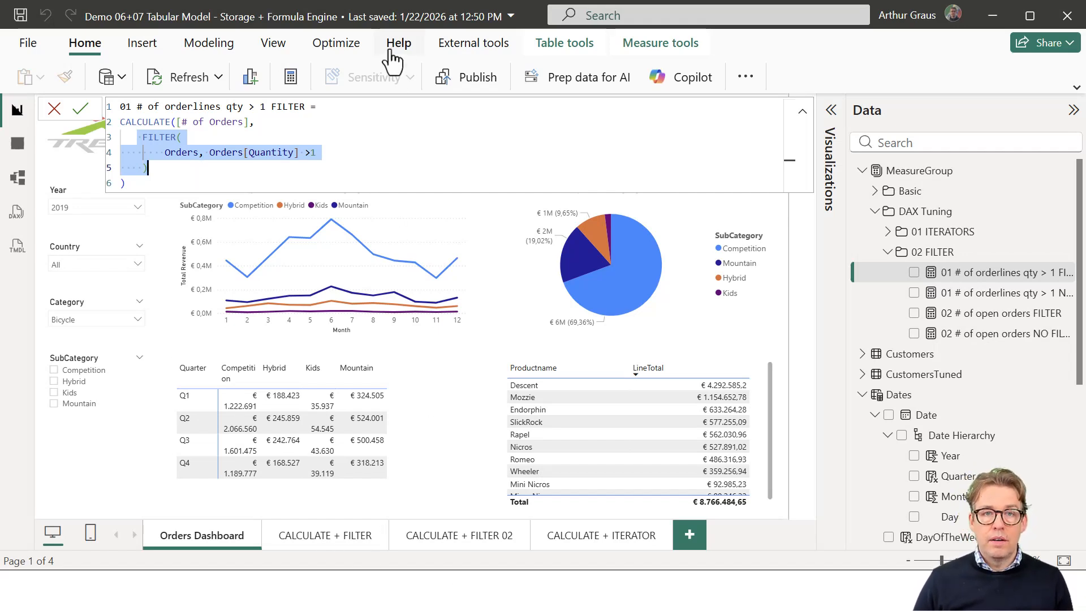
- Start a Performance analyzer recording, open the CALCULATE + FILTER page to measure both matrices, and close the measure formula
click(274, 43)
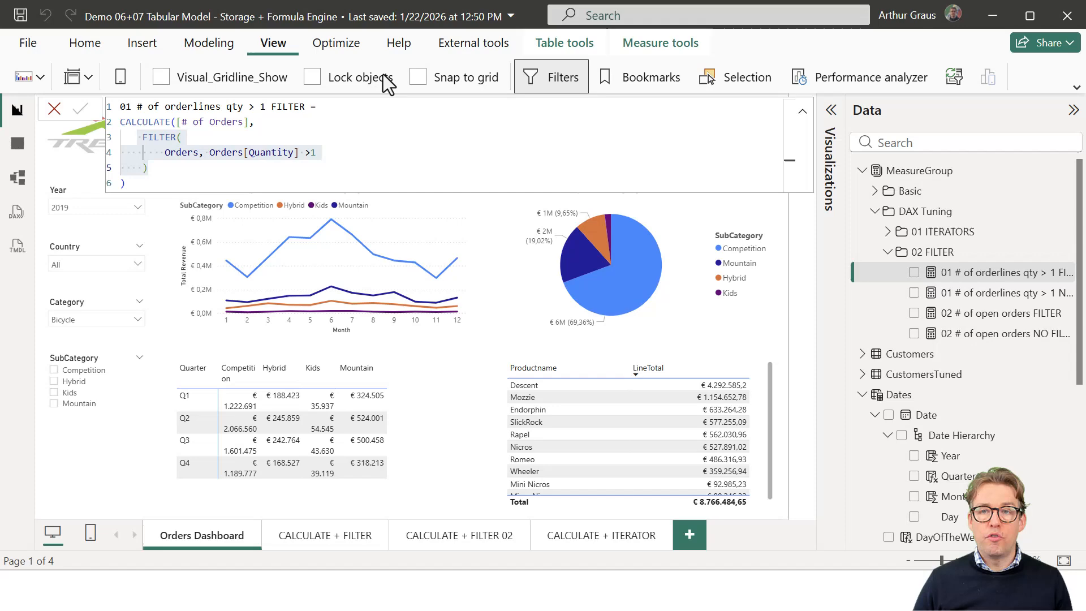
click(847, 79)
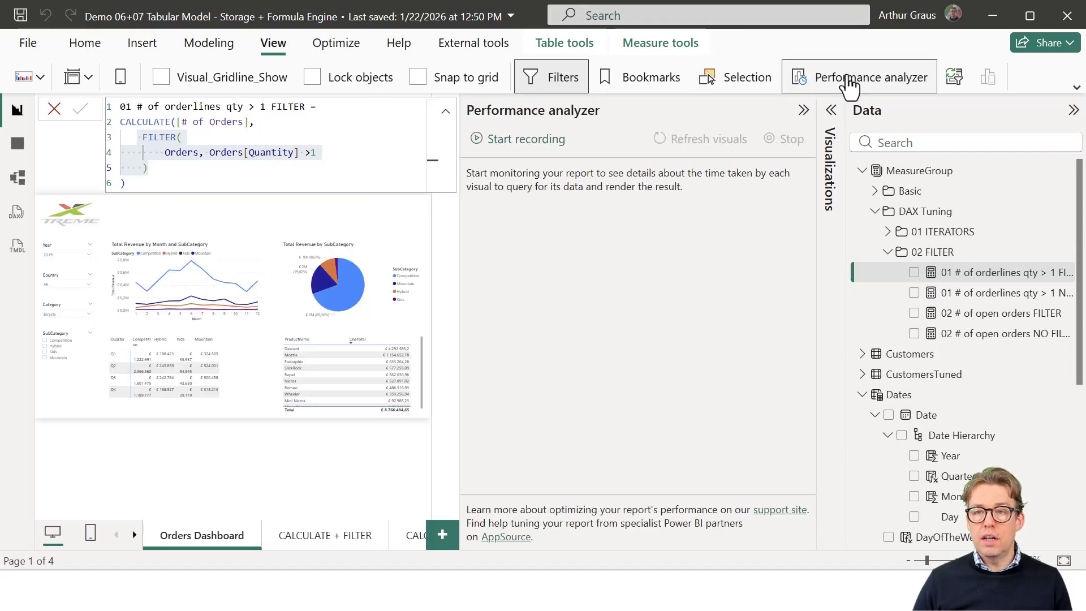
click(1074, 111)
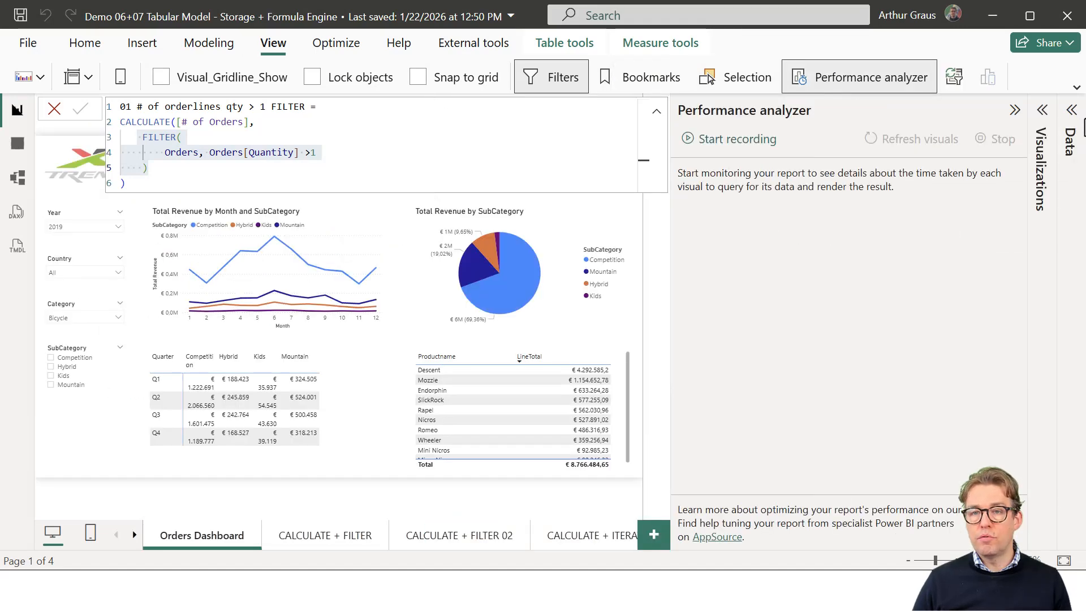
click(720, 146)
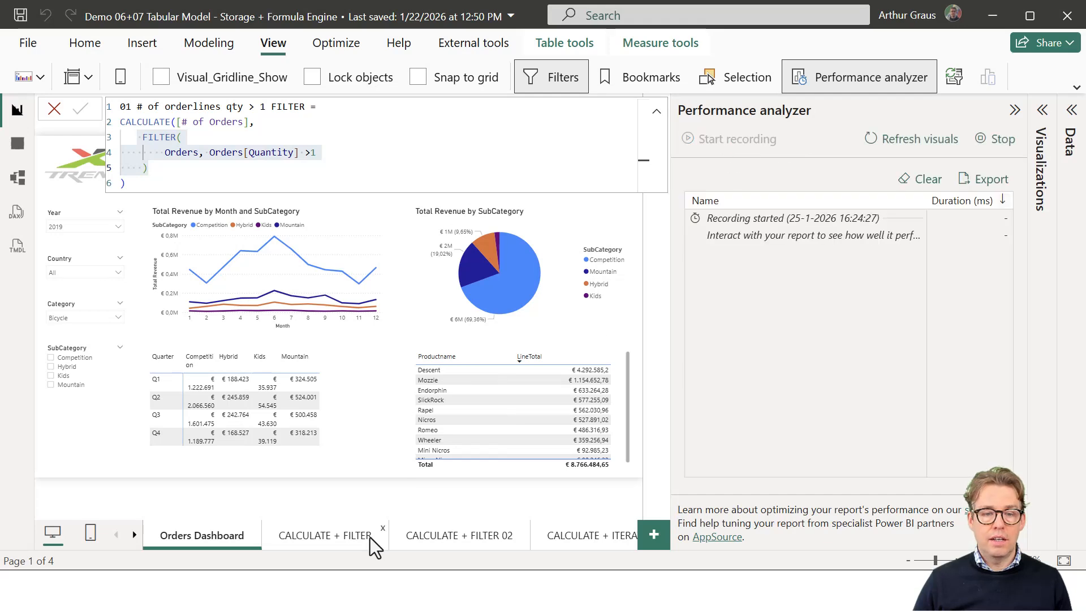
click(314, 541)
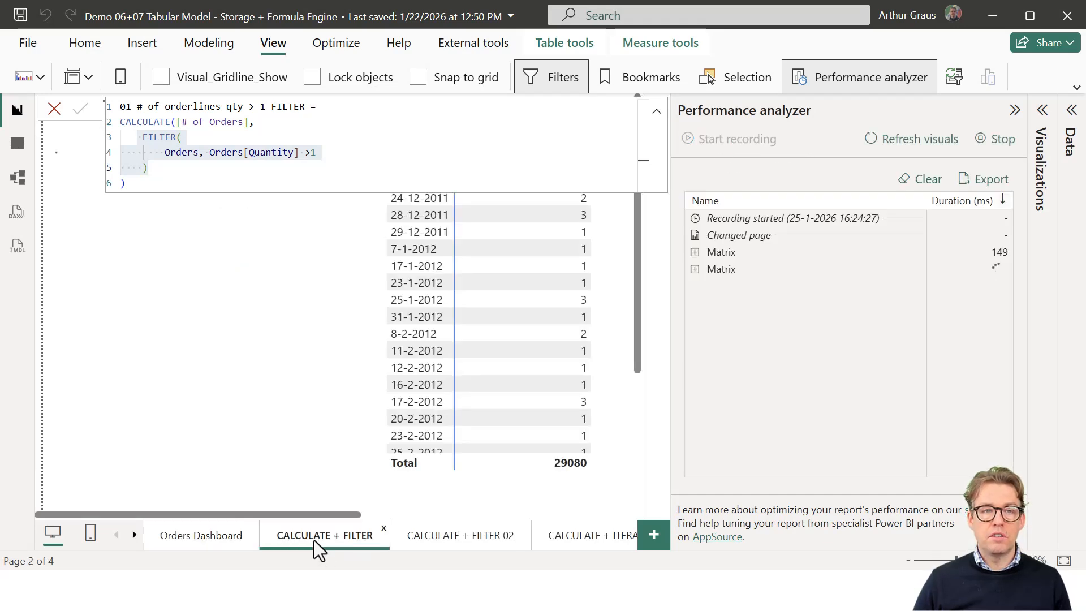
click(56, 108)
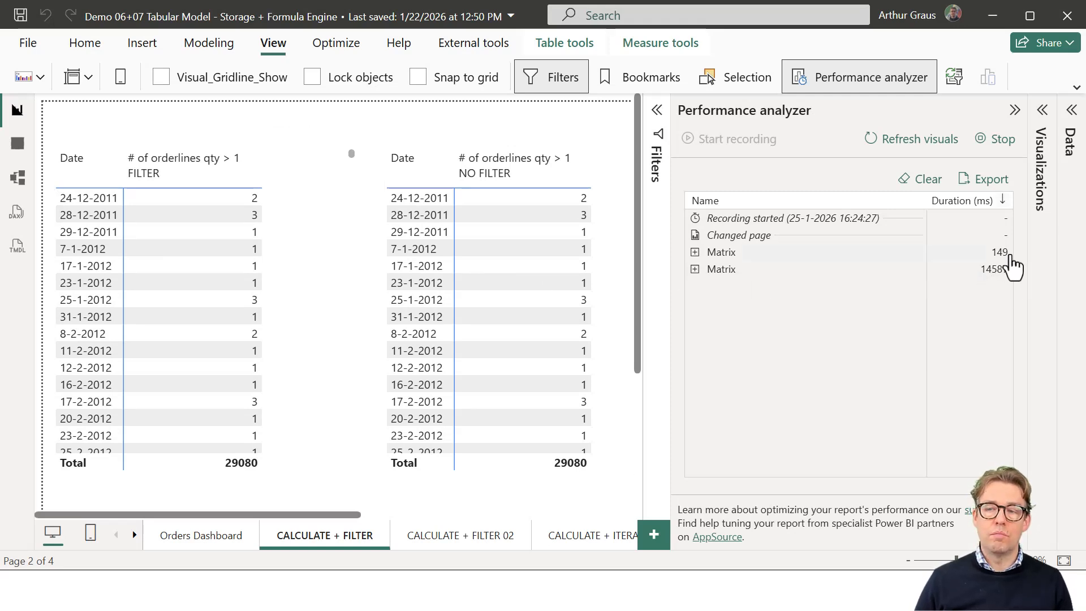
- Copy the DAX query of the orderlines FILTER matrix and switch to DAX Studio to examine the server timings for Query1 and Query2
click(987, 269)
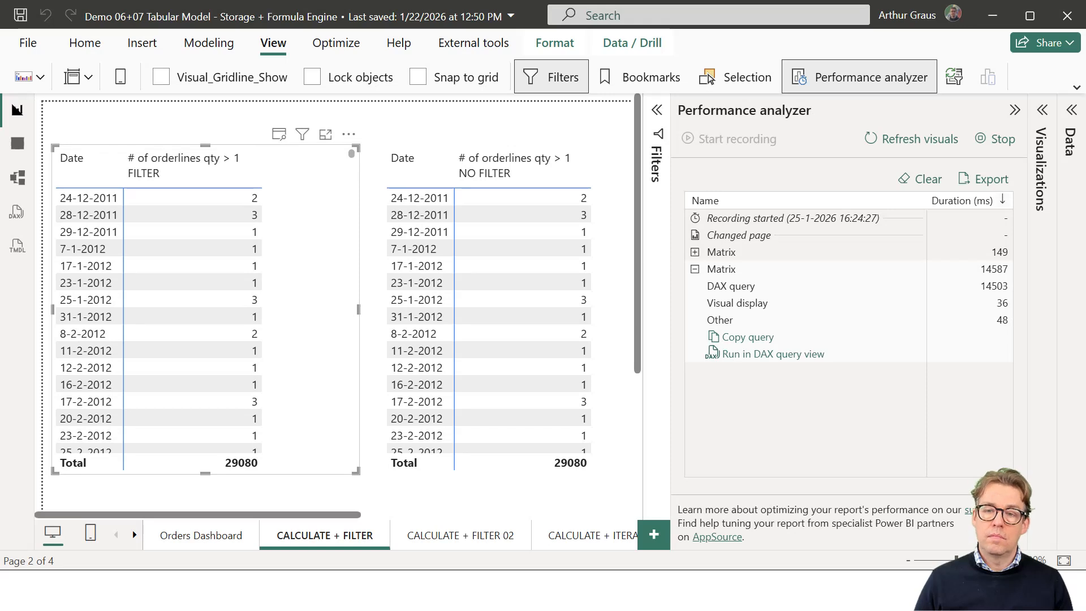
click(747, 338)
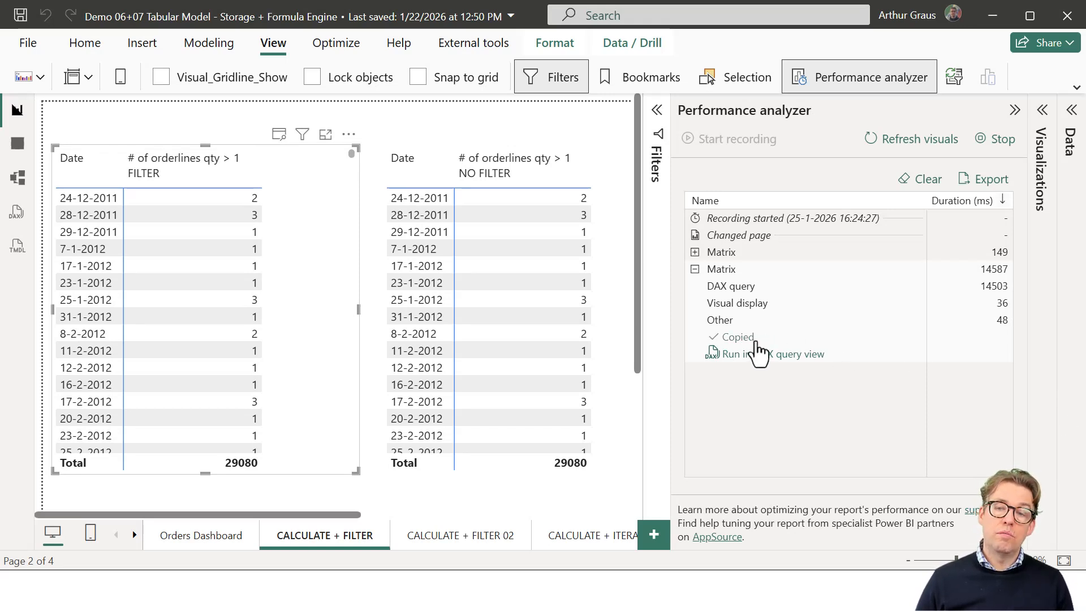
click(473, 50)
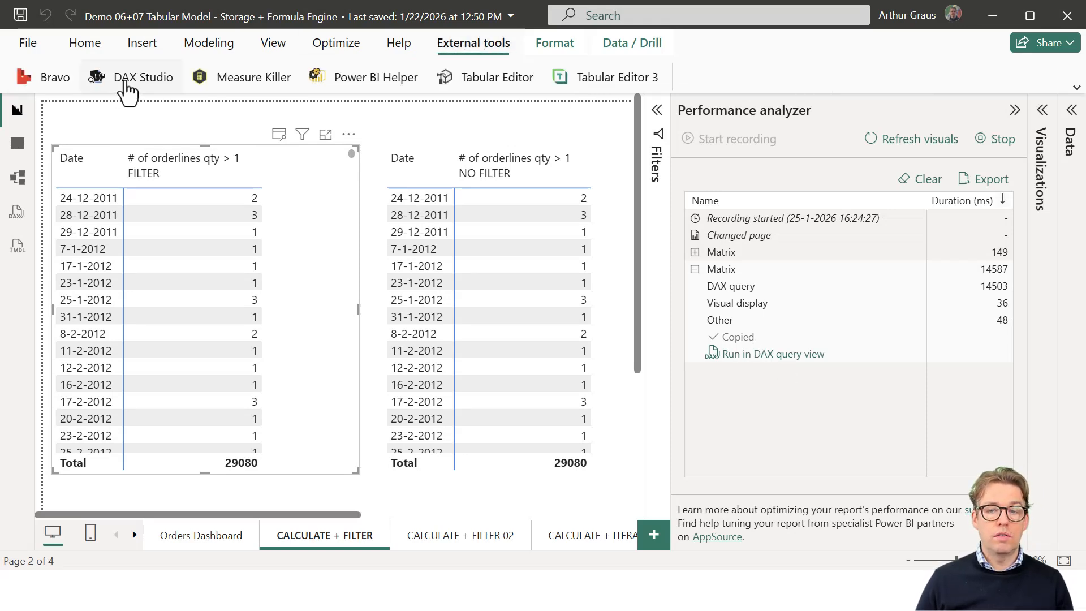
key(alt+Tab)
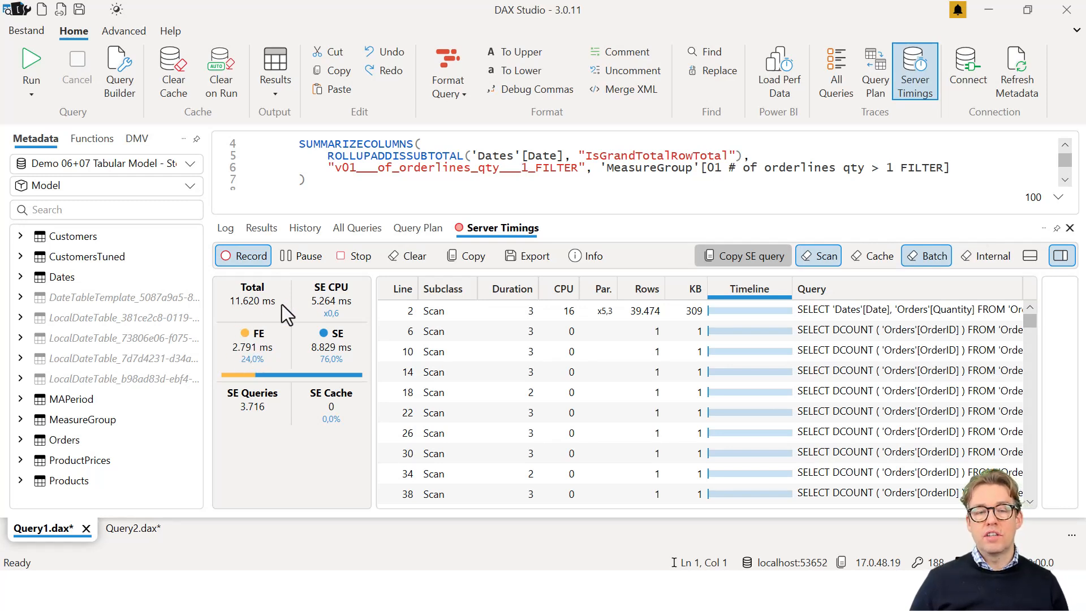
click(140, 531)
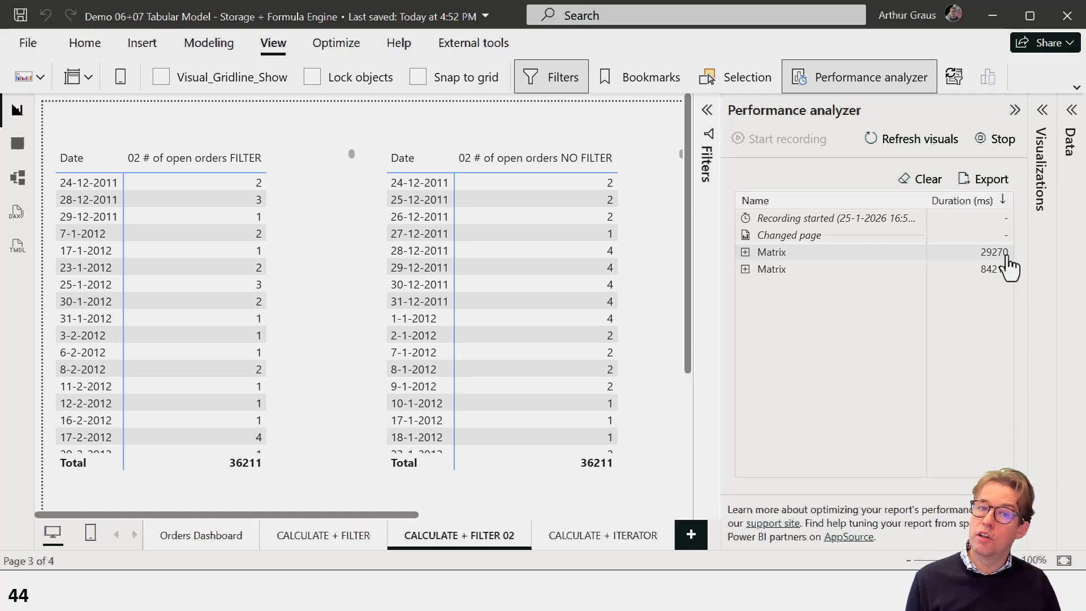
- Show the "02 # of open orders FILTER" measure's formula and examine its FILTER block over the Orders table
click(1072, 113)
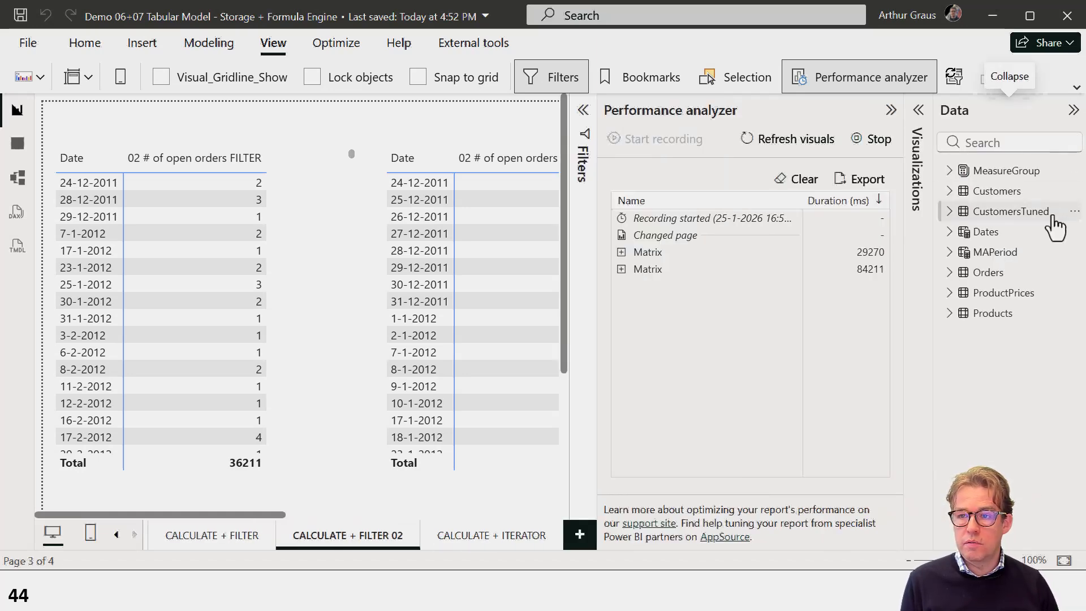
click(966, 172)
click(1042, 314)
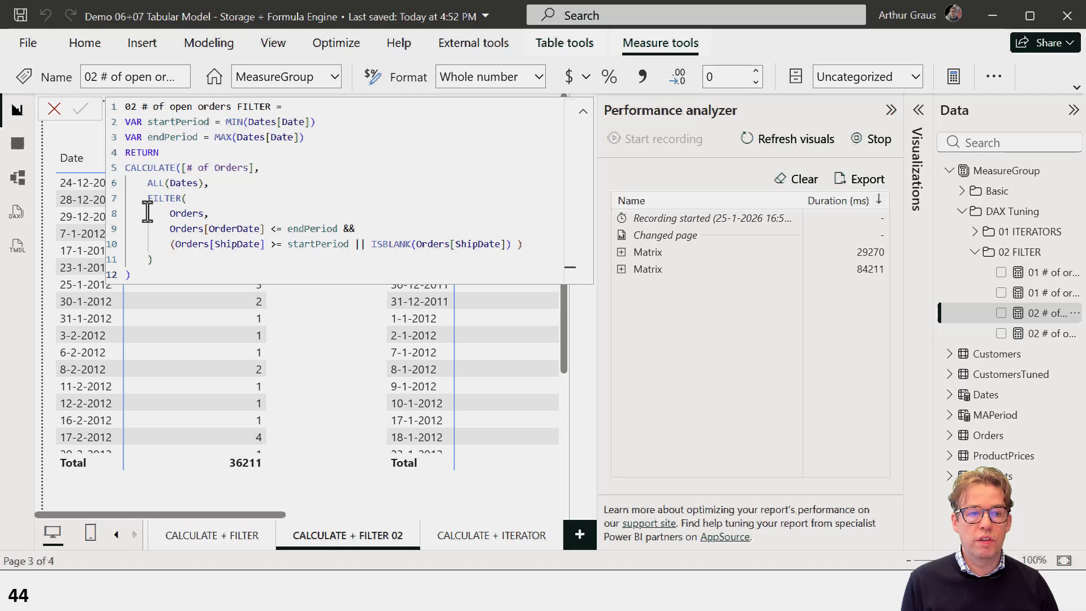
drag(148, 198, 179, 262)
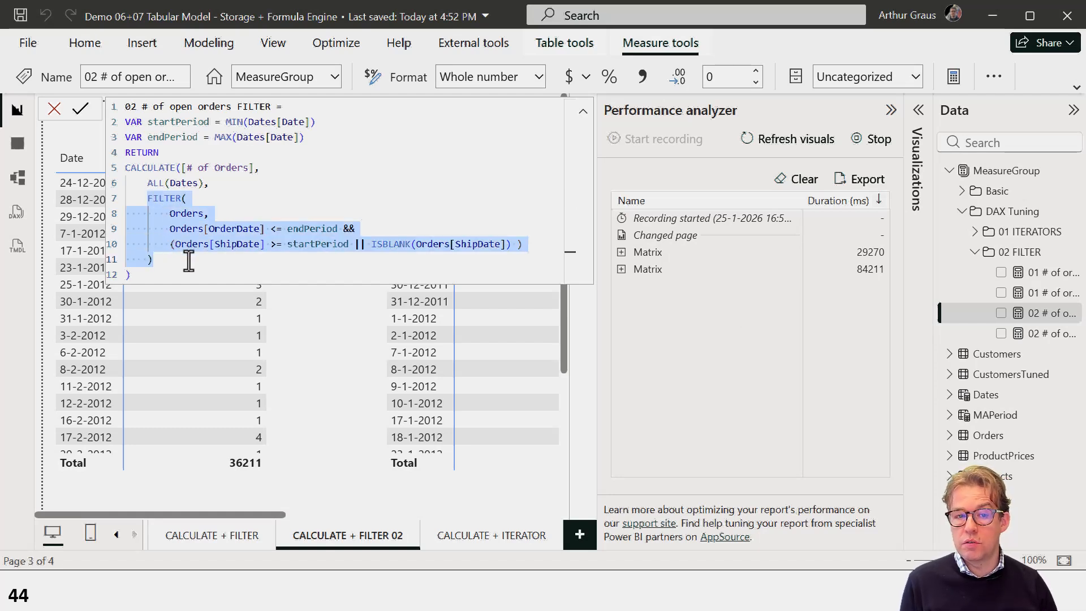
- Show the "02 # of open orders NO FILTER" formula and examine its ShipDate, ISBLANK and OrderDate conditions
click(1054, 336)
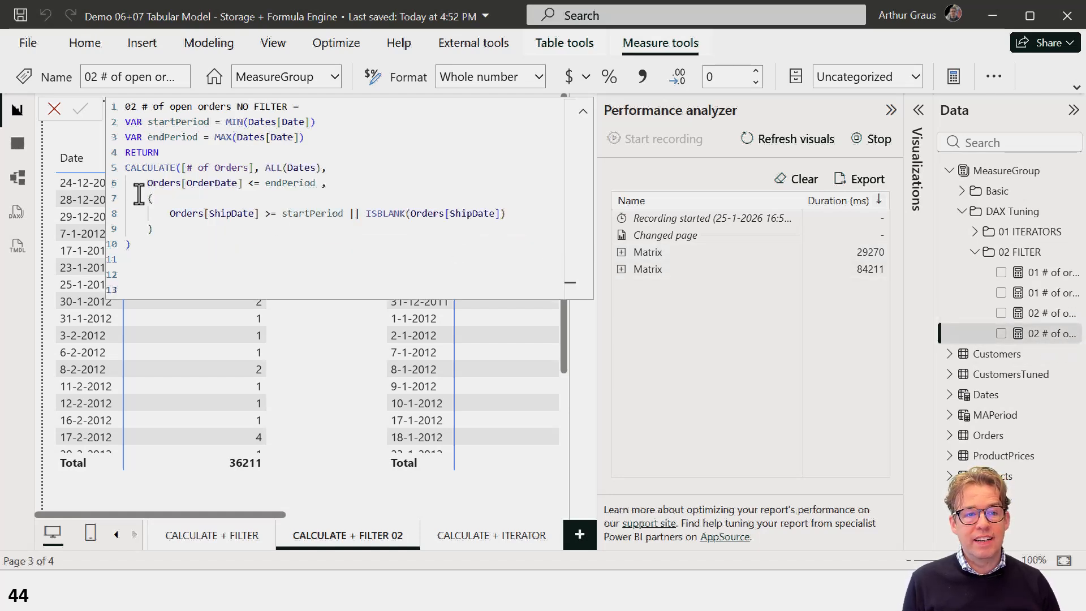
drag(142, 198, 168, 232)
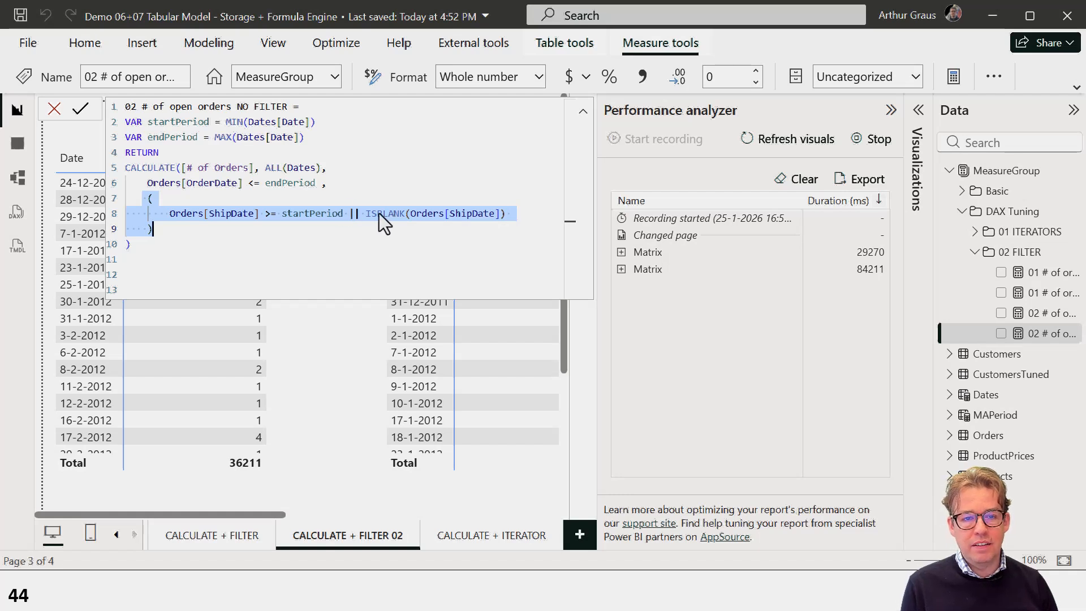
drag(349, 213, 511, 214)
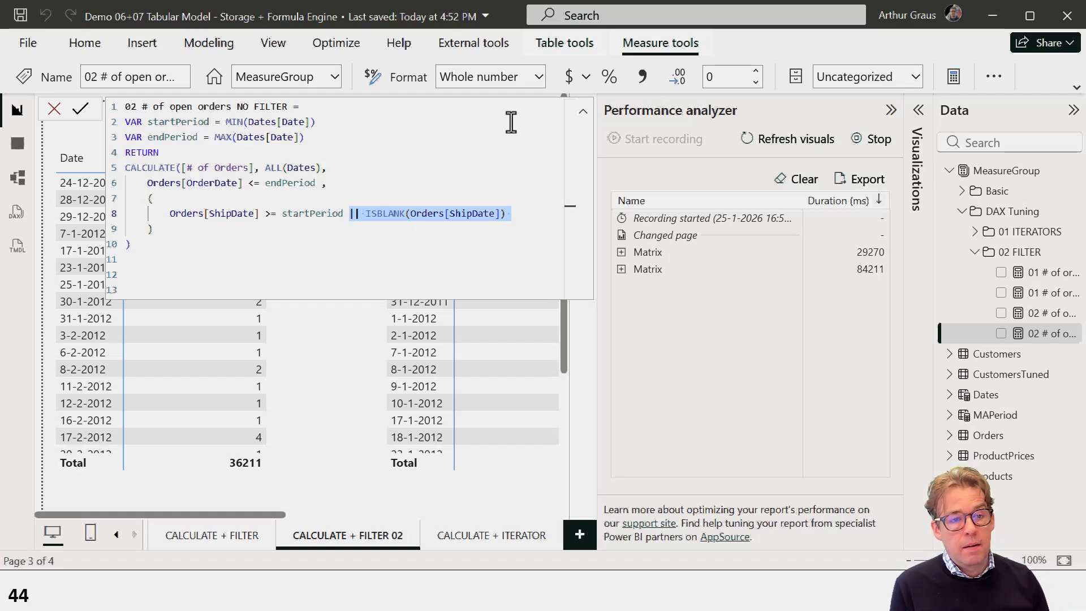
drag(138, 182, 314, 183)
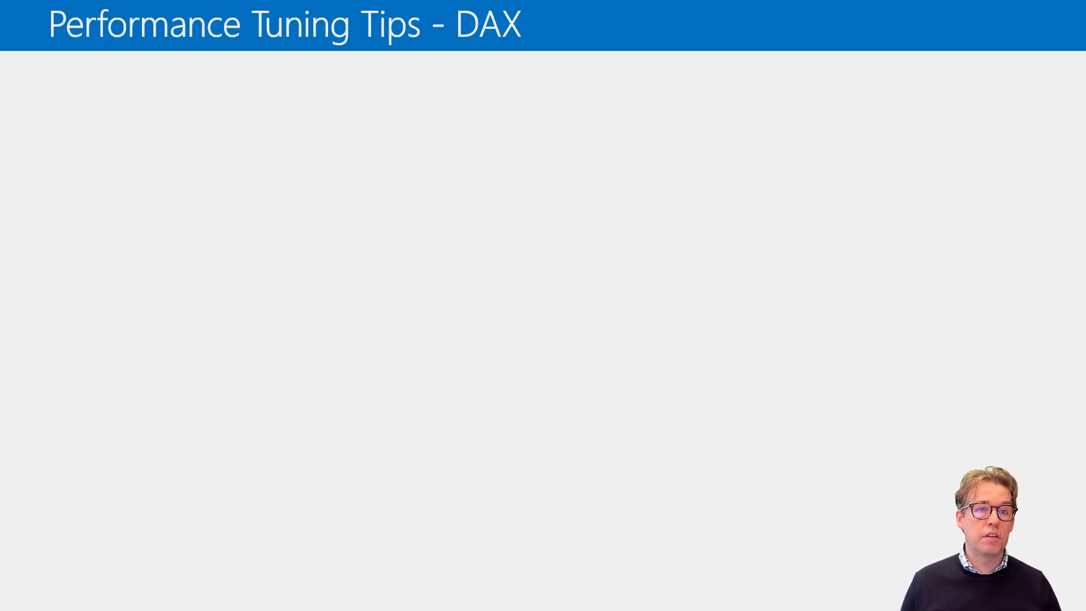
key(Right)
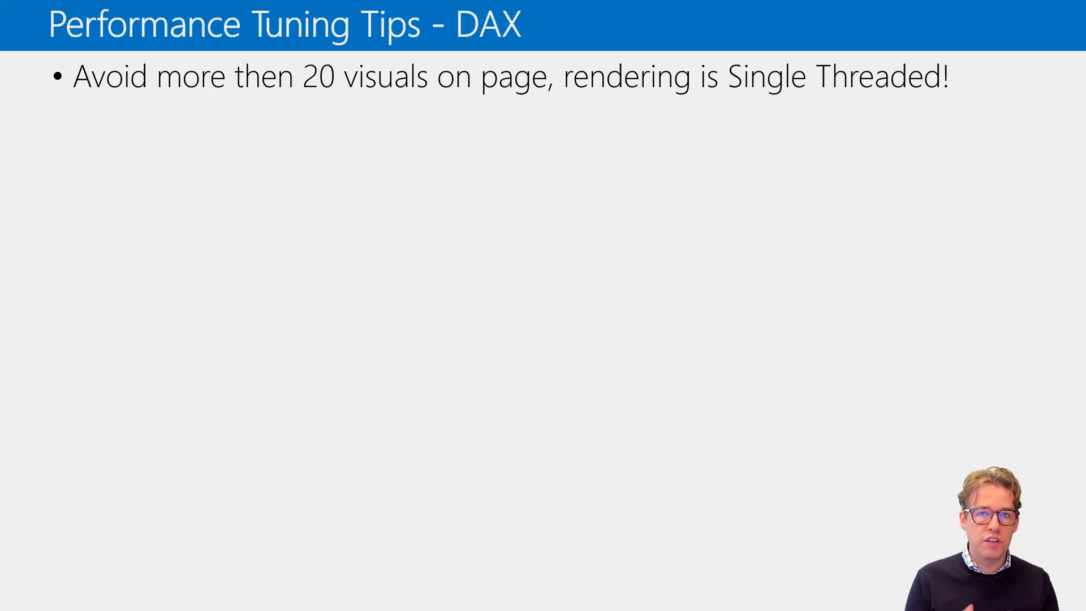
key(Right)
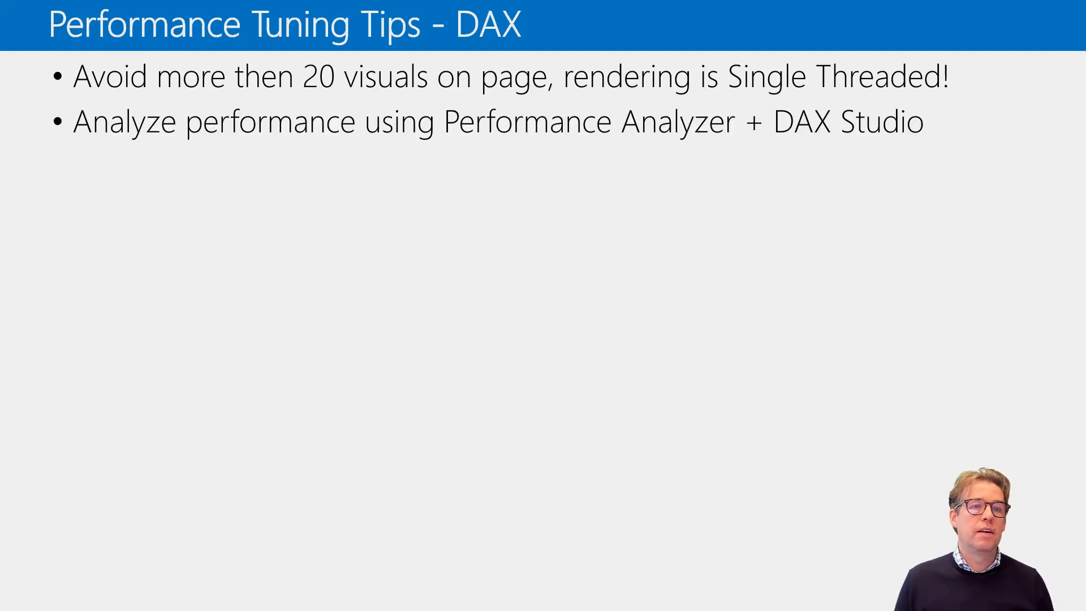